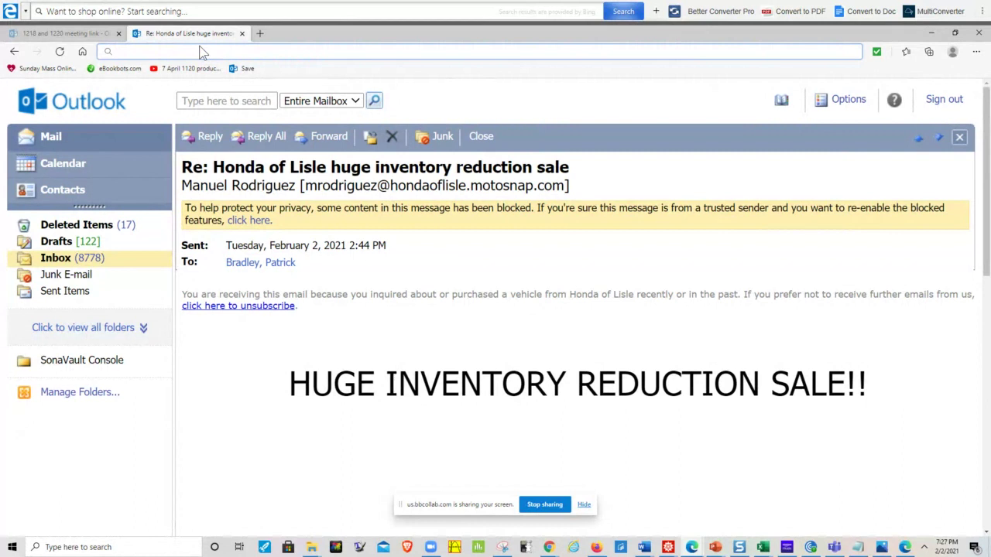
Step: Start typing the Blackboard address bb.cod.edu into the browser address bar
{"action": "type", "text": "bb.cod.e"}
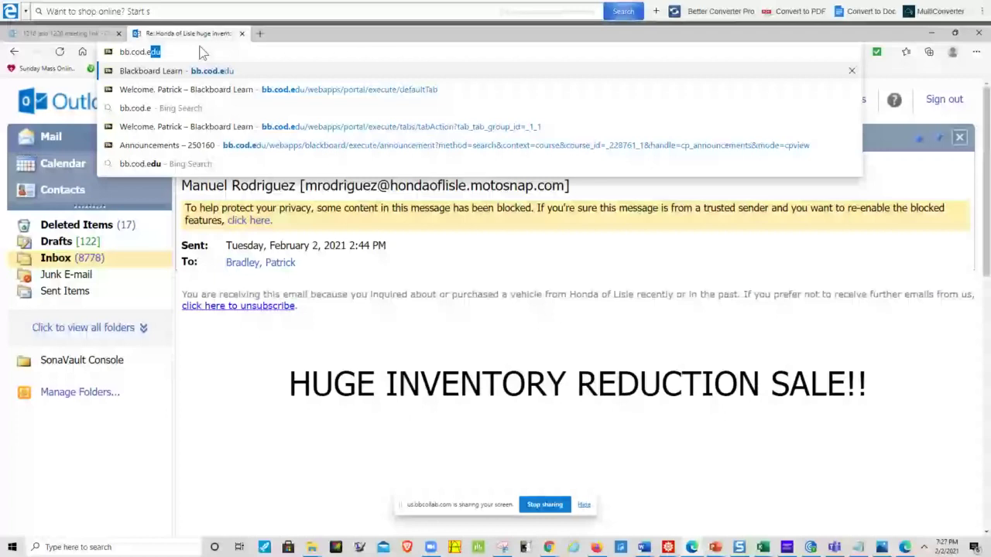
{"action": "type", "text": "d"}
Step: Load bb.cod.edu and open the Math for Sonography course
{"action": "key", "text": "Return"}
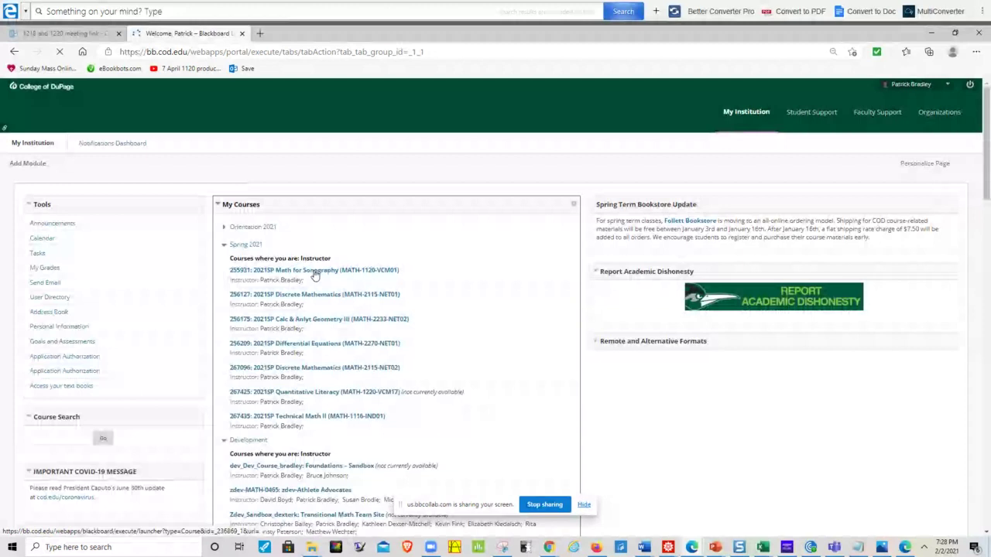
{"action": "left_click", "coordinate": [316, 272]}
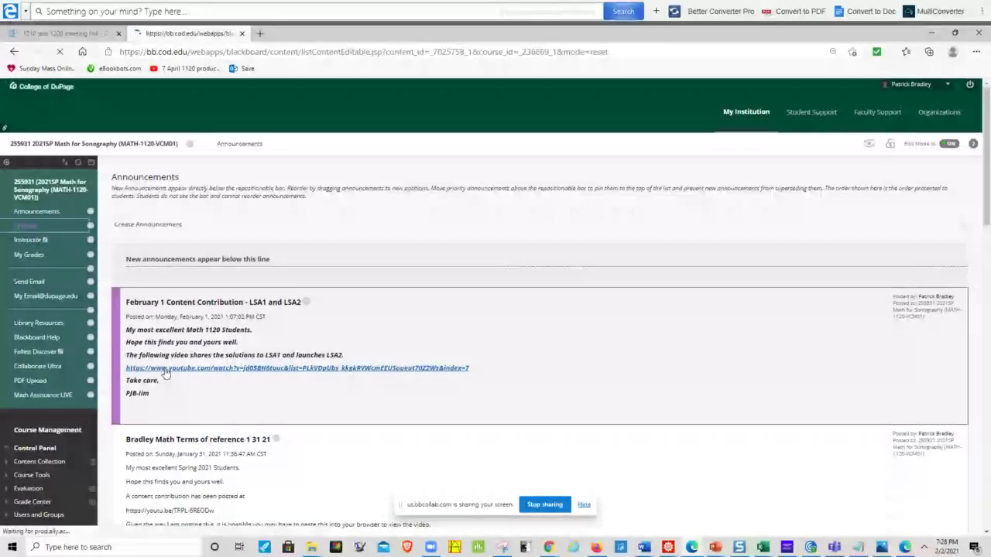
Step: Download Test one and test 2 data.xlsx from the syllabus and dismiss the Norton pop-up
{"action": "scroll", "coordinate": [228, 441], "scroll_direction": "down", "scroll_amount": 3}
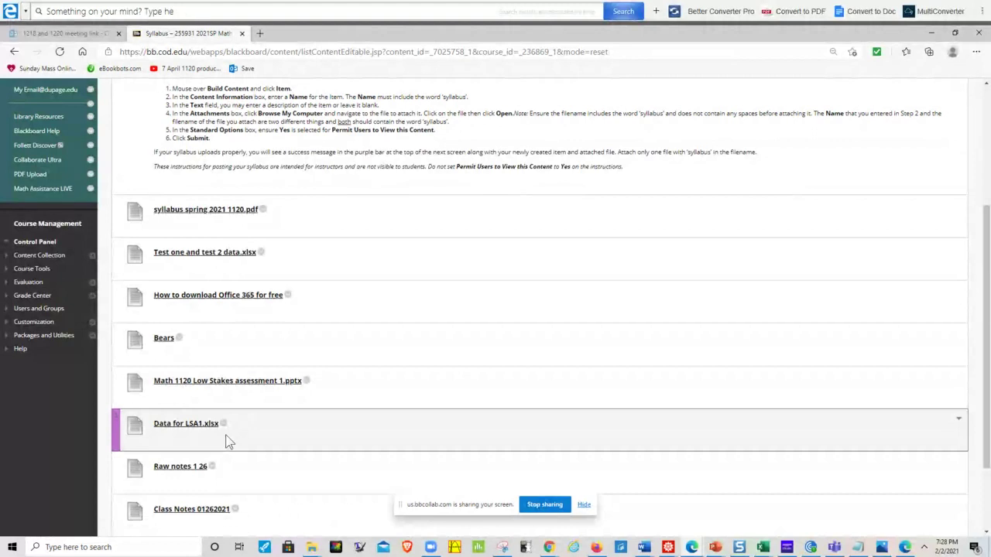
{"action": "type", "text": "Need answers? St"}
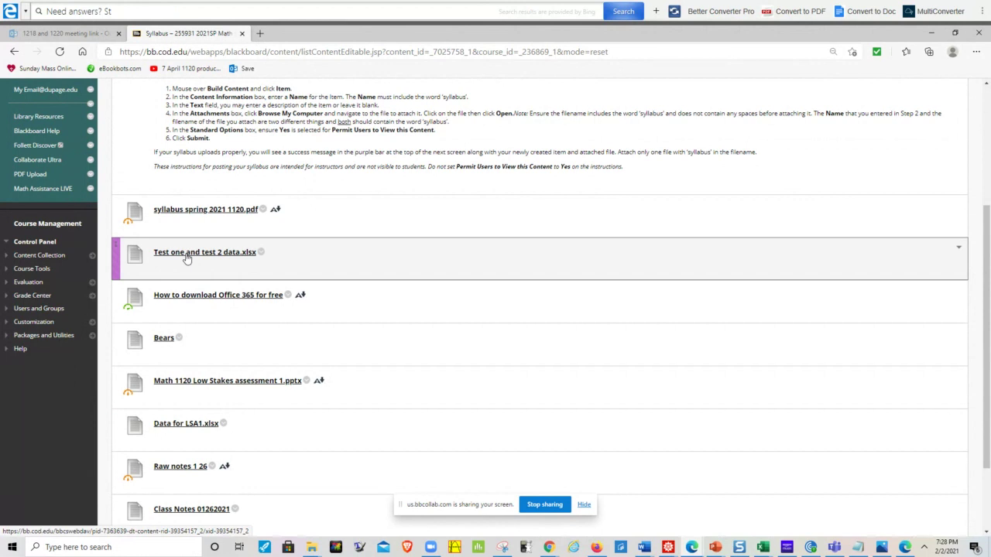
{"action": "left_click", "coordinate": [186, 255]}
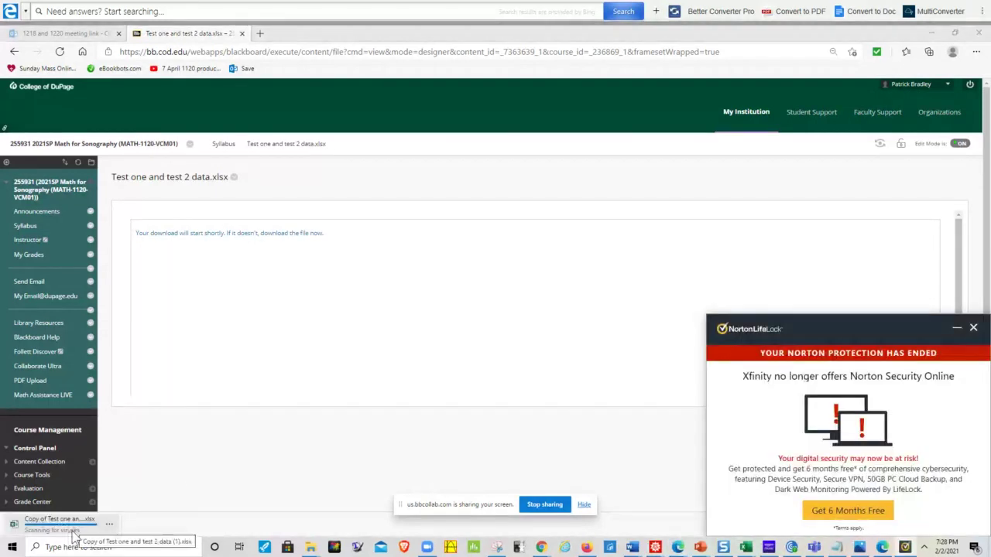
{"action": "left_click", "coordinate": [974, 330]}
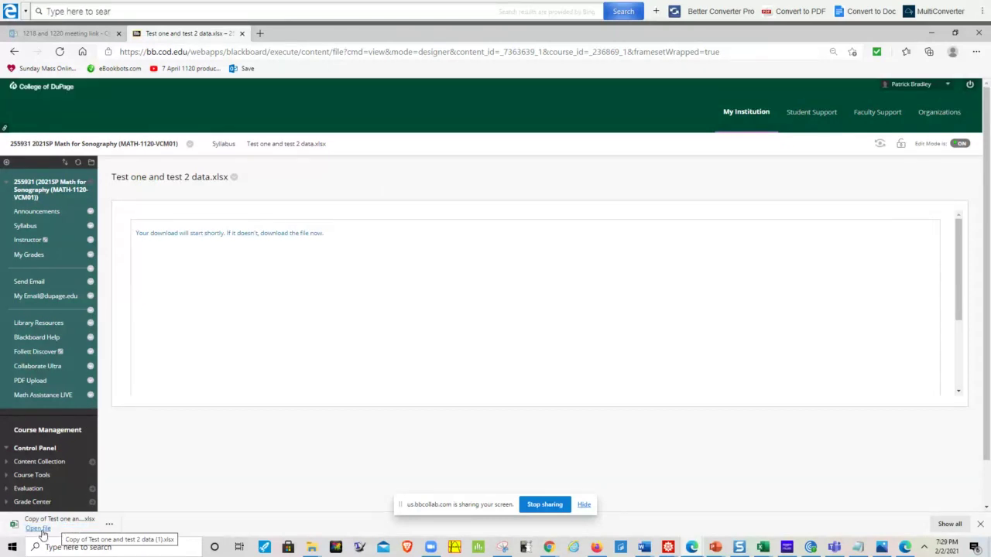
Step: Open the downloaded Test one and test 2 data workbook in Excel
{"action": "left_click", "coordinate": [39, 529]}
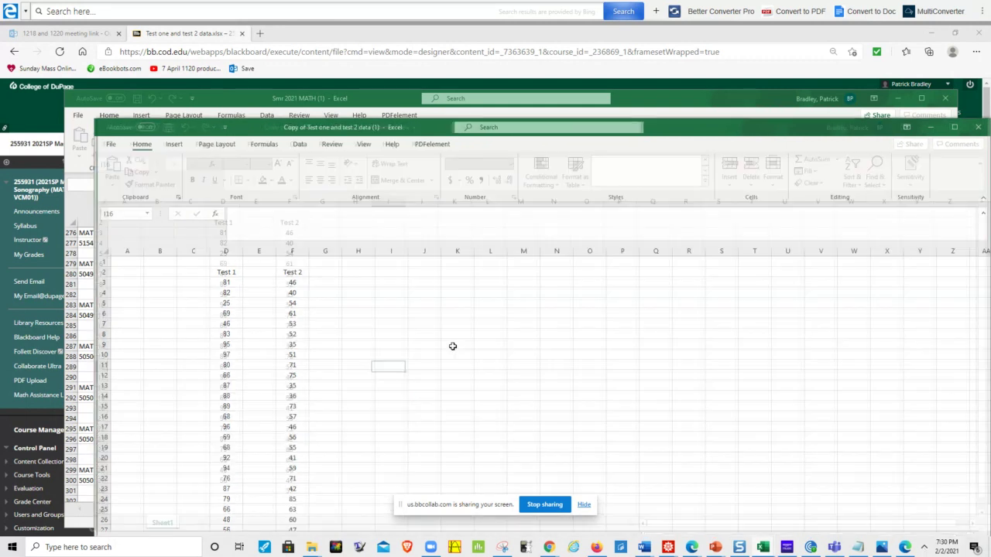
{"action": "scroll", "coordinate": [267, 355], "scroll_direction": "down", "scroll_amount": 3}
Step: Copy the Test 1 scores from D3:D27 into column I starting at I3
{"action": "scroll", "coordinate": [197, 419], "scroll_direction": "up", "scroll_amount": 2}
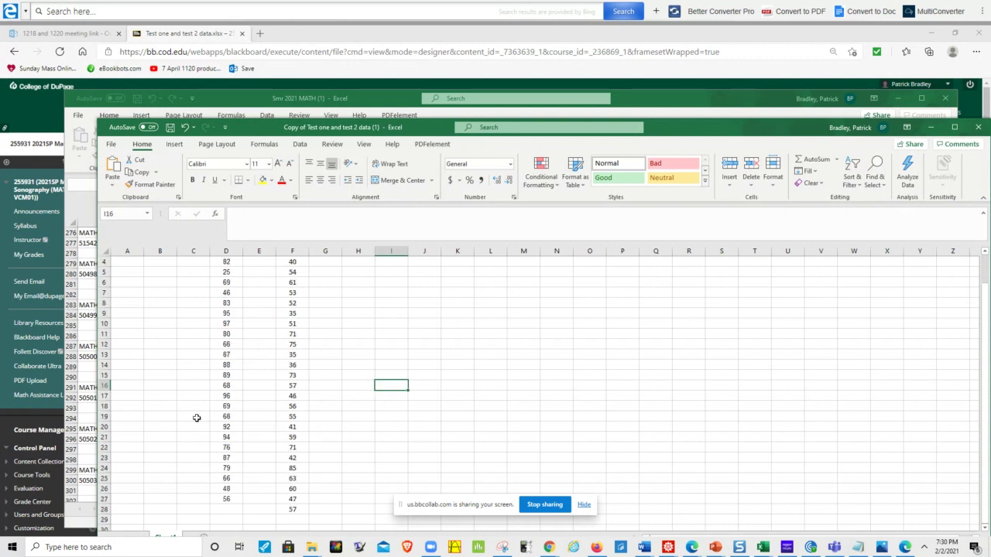
{"action": "left_click", "coordinate": [226, 499]}
{"action": "left_click_drag", "start_coordinate": [226, 459], "coordinate": [224, 286]}
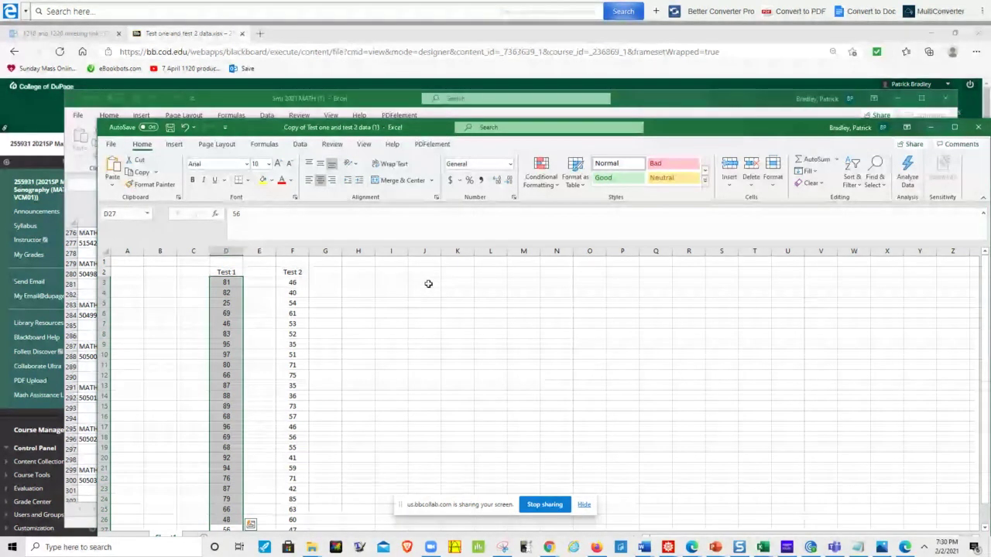
{"action": "key", "text": "ctrl+c"}
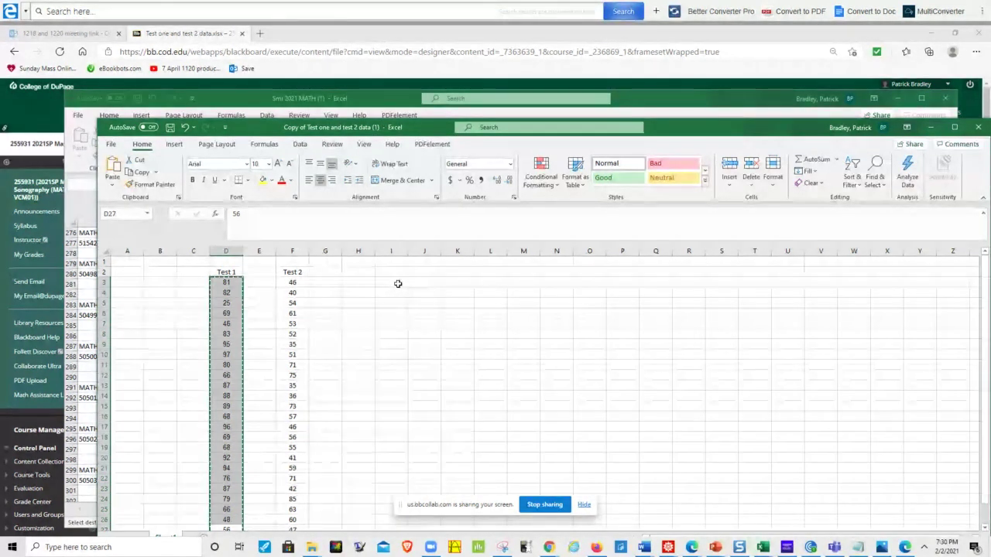
{"action": "left_click", "coordinate": [398, 284]}
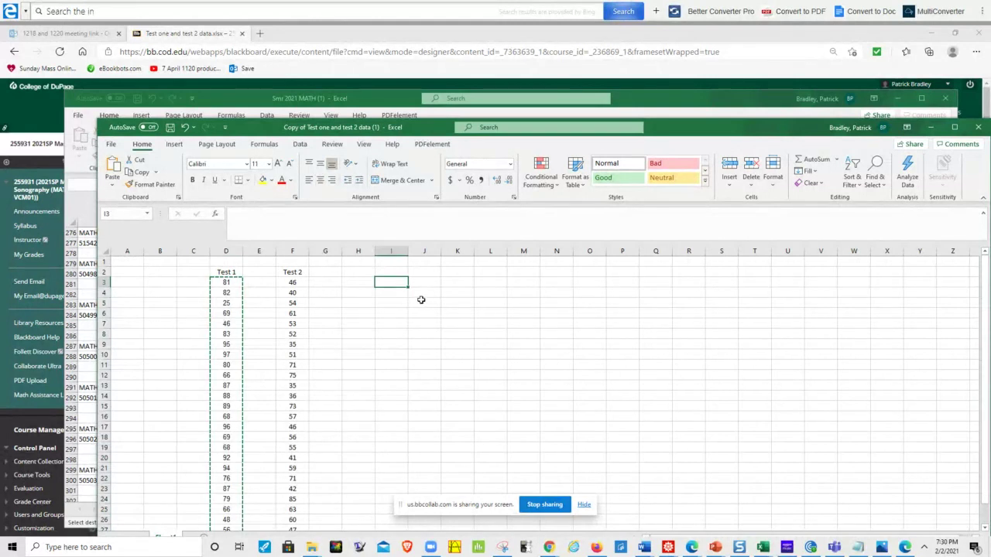
{"action": "key", "text": "ctrl+v"}
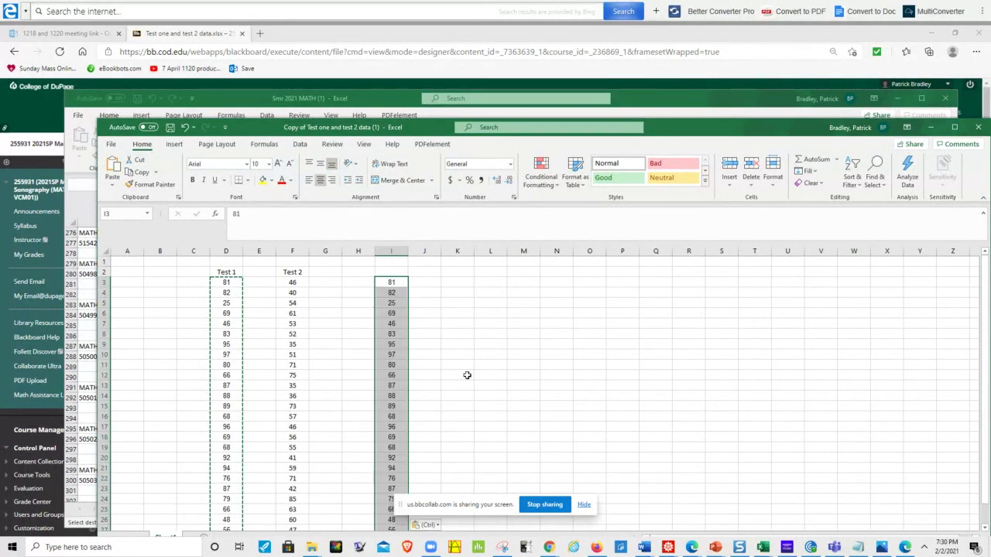
{"action": "left_click", "coordinate": [463, 364]}
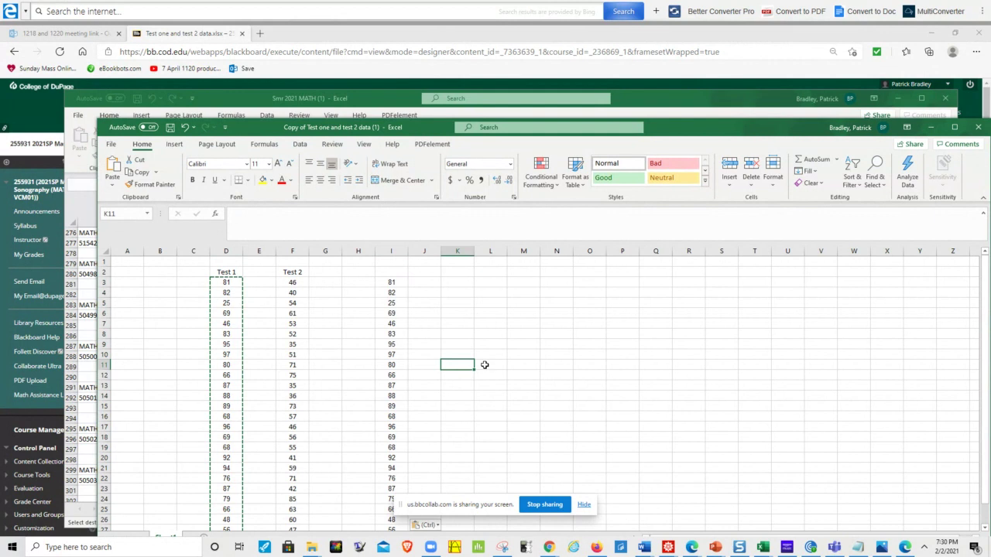
Step: Head the new column with 'x' in cell I2
{"action": "left_click", "coordinate": [391, 274]}
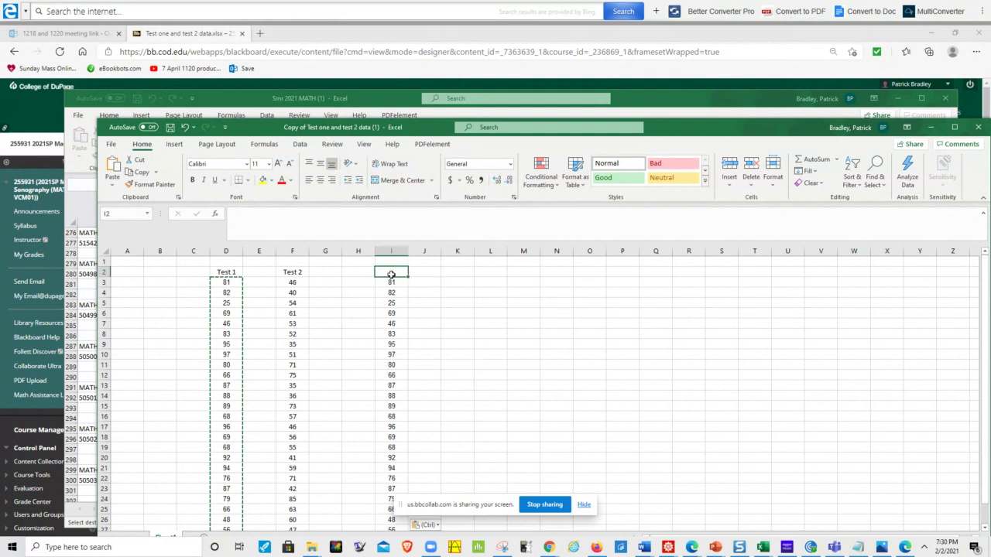
{"action": "type", "text": "x"}
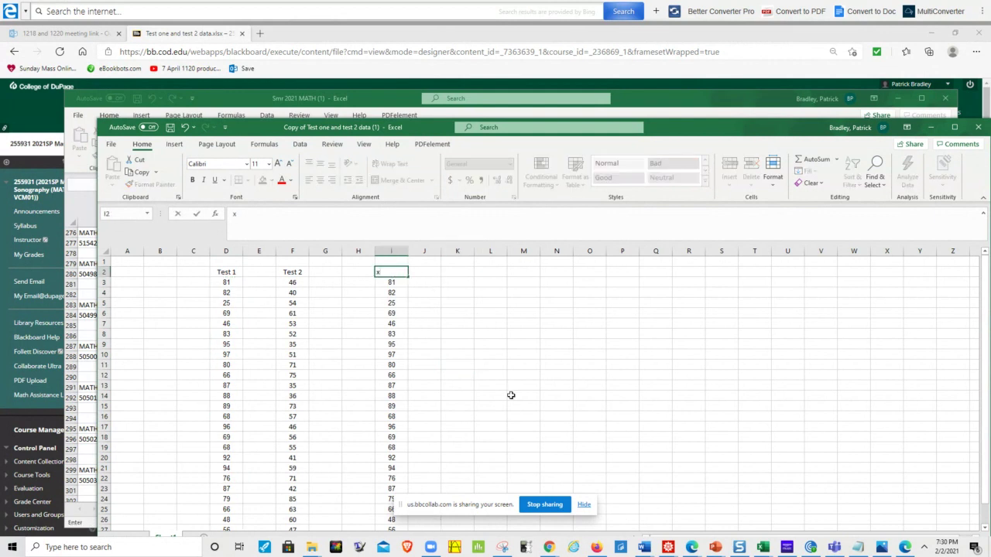
{"action": "left_click", "coordinate": [462, 394]}
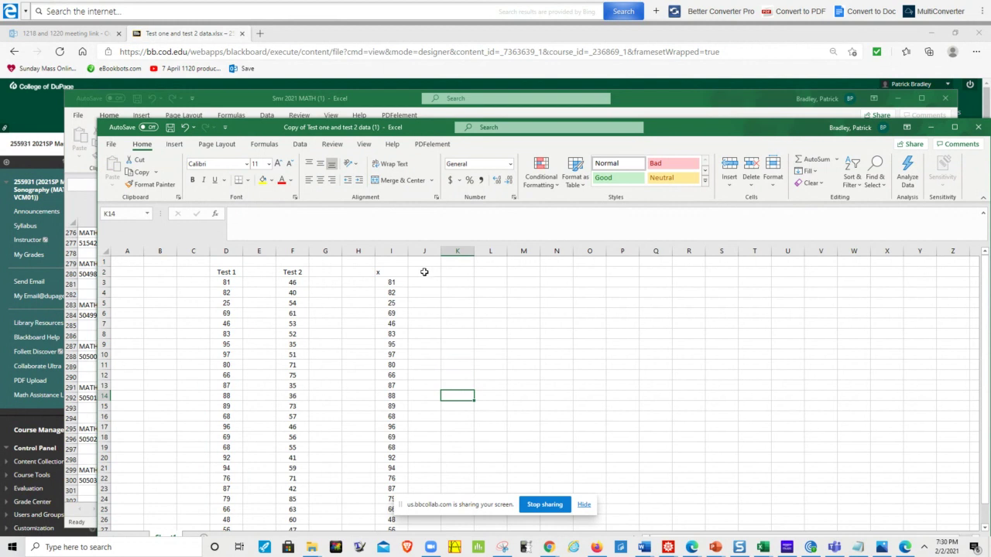
{"action": "left_click", "coordinate": [424, 272]}
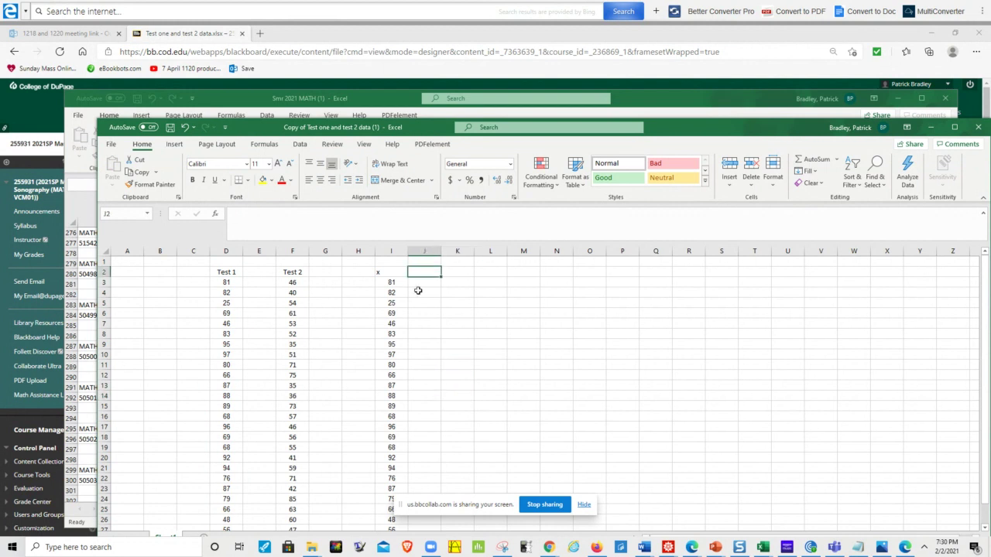
Step: Label cell H29 'x-bar'
{"action": "scroll", "coordinate": [412, 321], "scroll_direction": "down", "scroll_amount": 4}
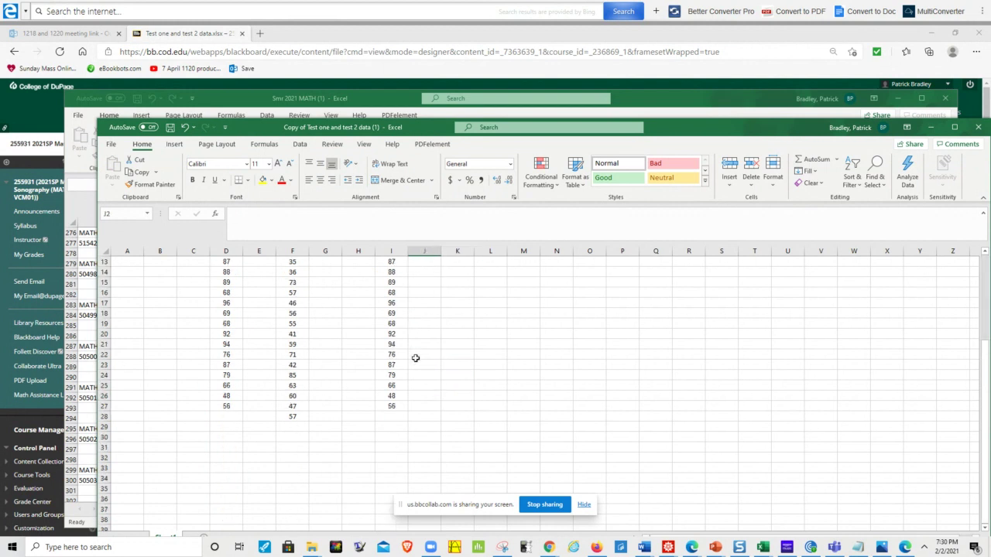
{"action": "left_click", "coordinate": [358, 427]}
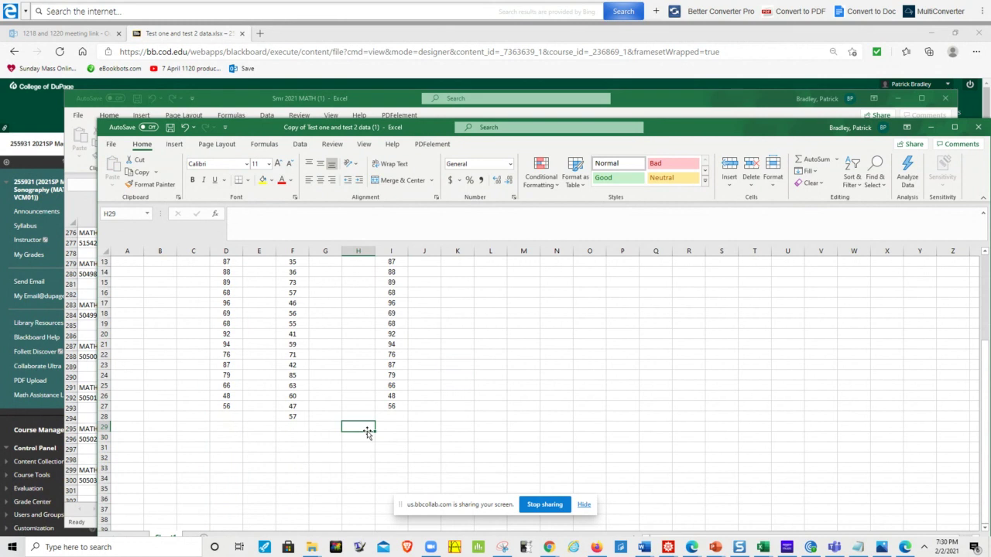
{"action": "type", "text": "x"}
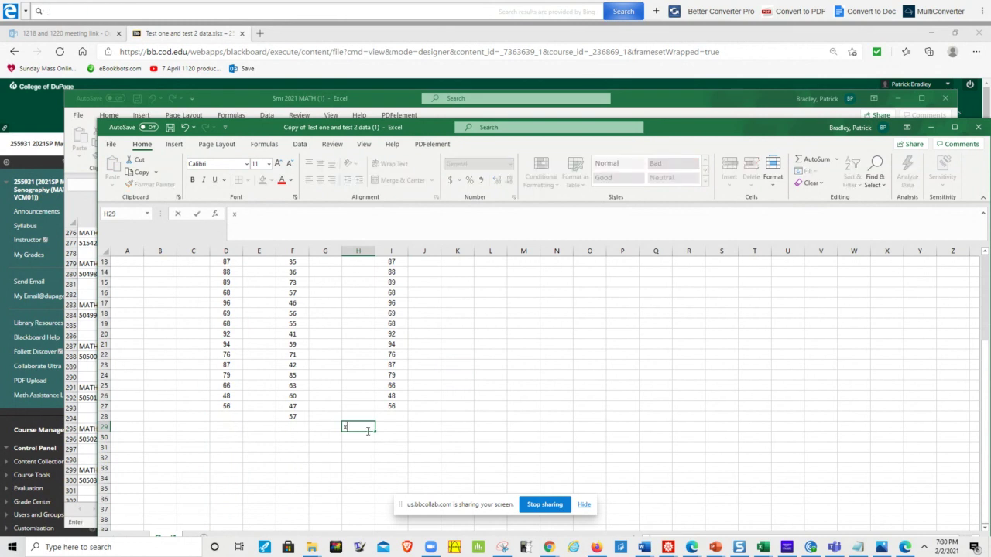
{"action": "type", "text": "-bar"}
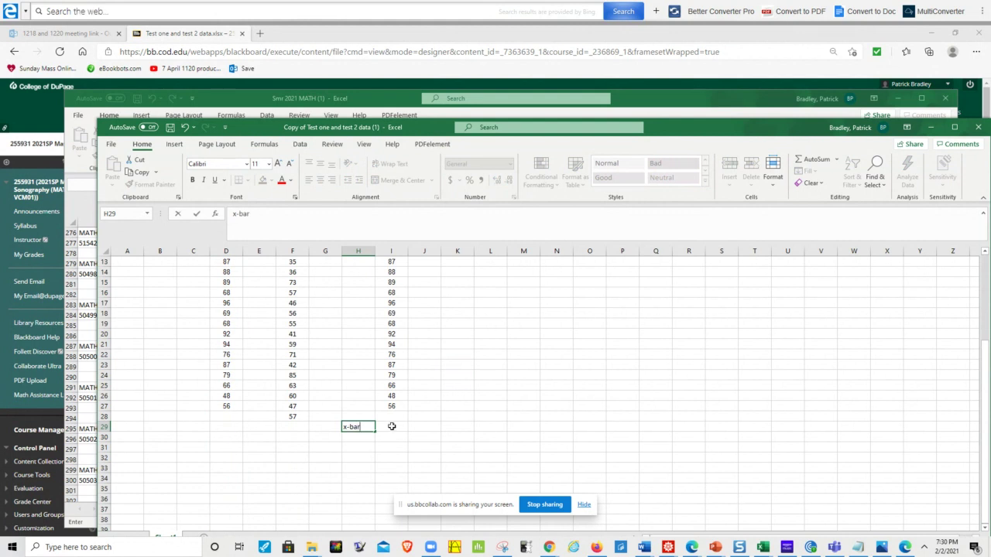
{"action": "left_click", "coordinate": [391, 429]}
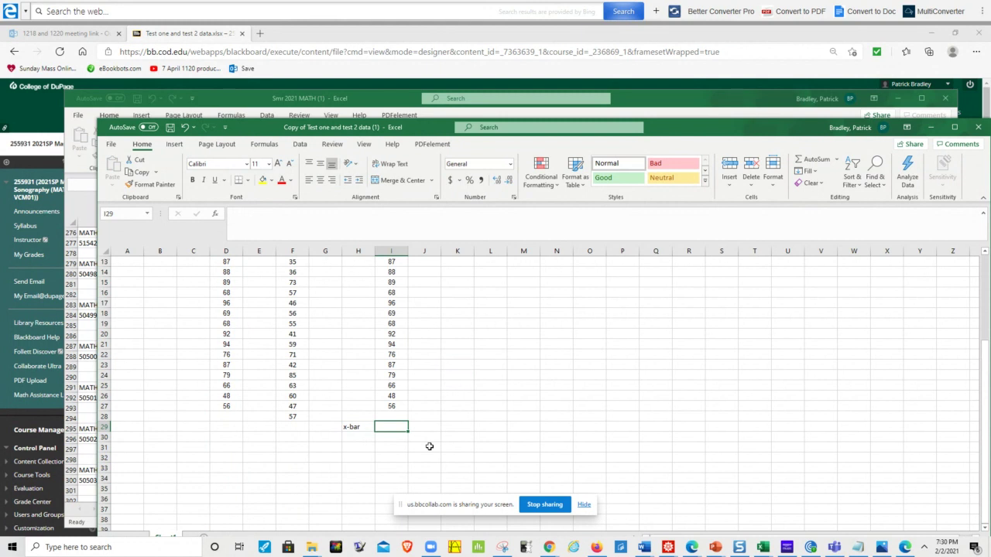
Step: Enter =SUM(I3:I27)/25 in I29, giving the Test 1 mean of 75.48
{"action": "scroll", "coordinate": [436, 435], "scroll_direction": "up", "scroll_amount": 1}
{"action": "scroll", "coordinate": [436, 434], "scroll_direction": "up", "scroll_amount": 3}
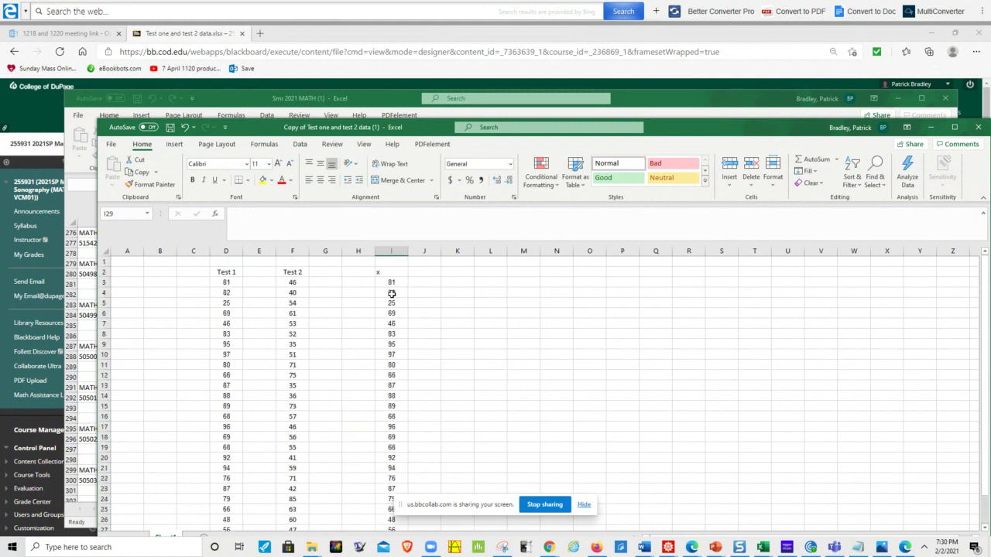
{"action": "scroll", "coordinate": [405, 405], "scroll_direction": "down", "scroll_amount": 4}
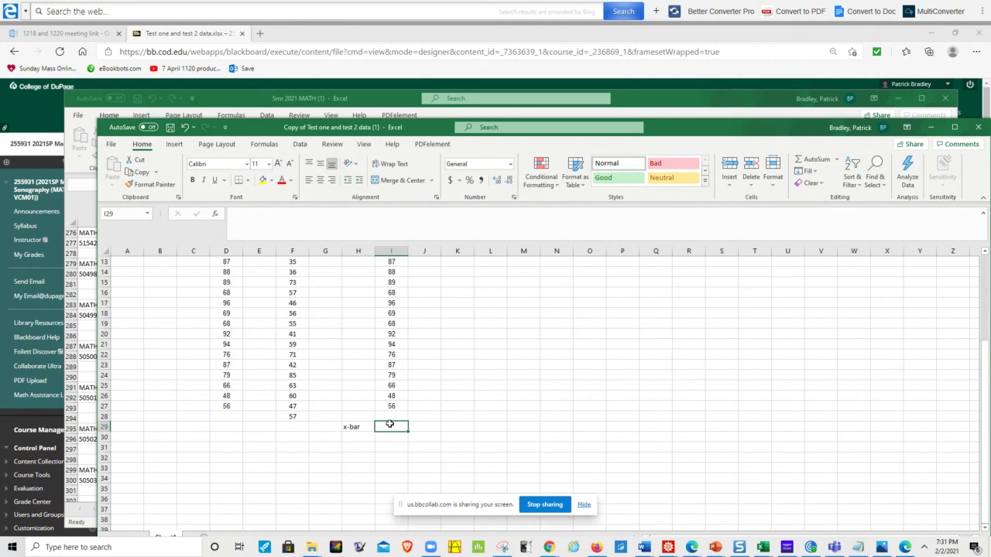
{"action": "type", "text": "="}
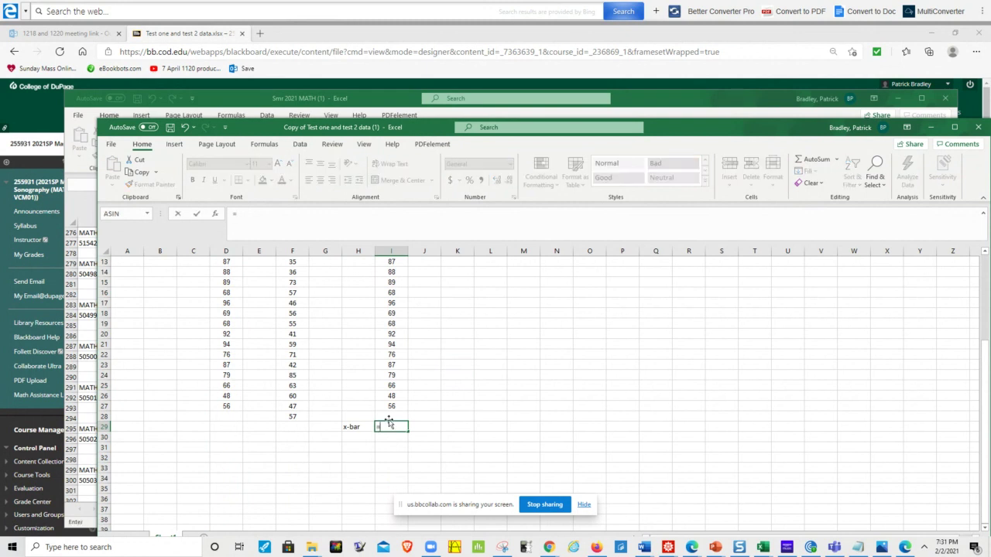
{"action": "type", "text": "s"}
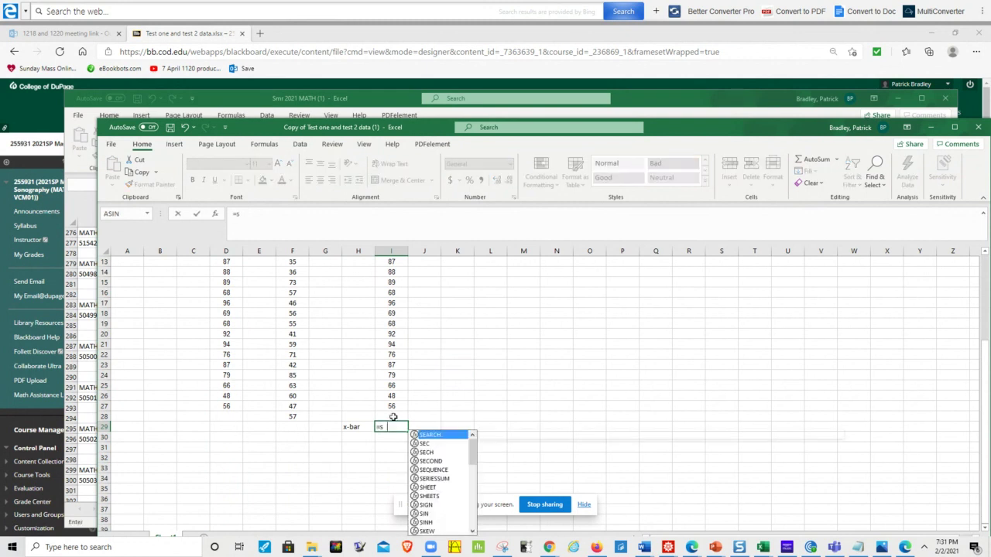
{"action": "type", "text": "um()"}
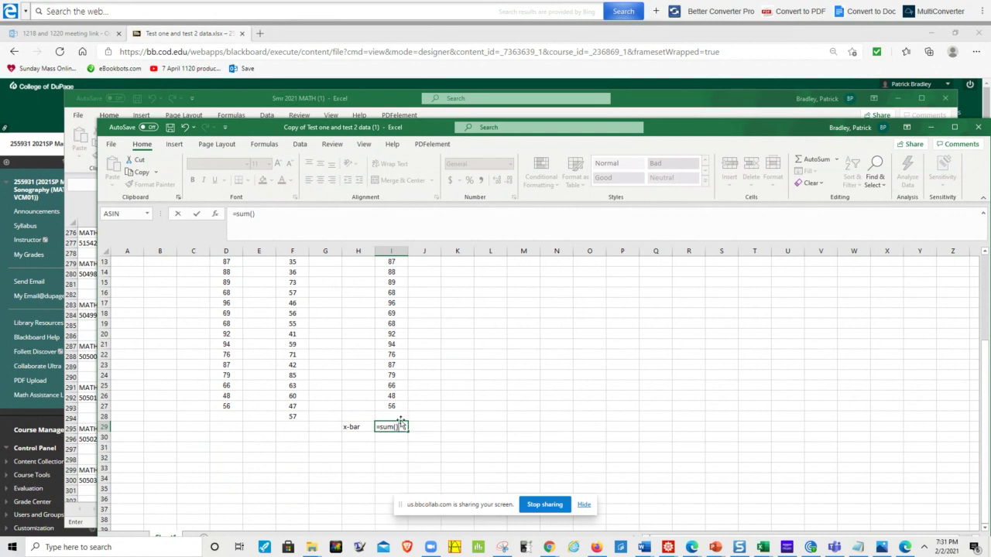
{"action": "left_click", "coordinate": [398, 427]}
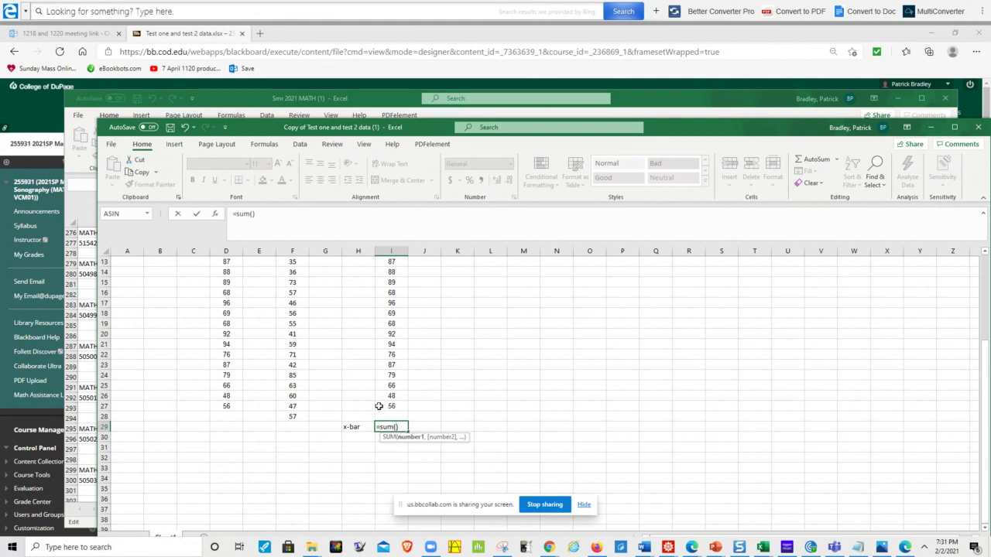
{"action": "left_click_drag", "start_coordinate": [382, 406], "coordinate": [389, 283]}
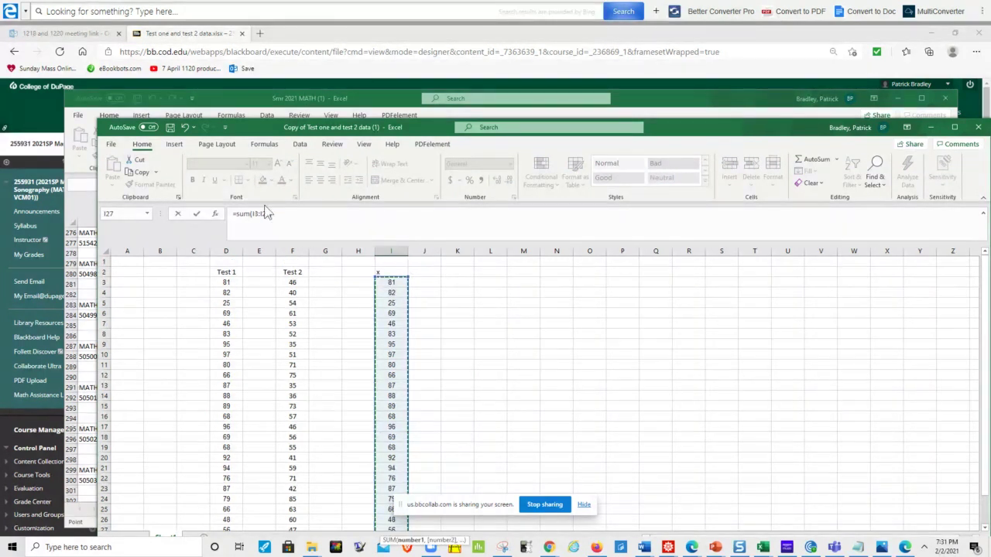
{"action": "key", "text": "Return"}
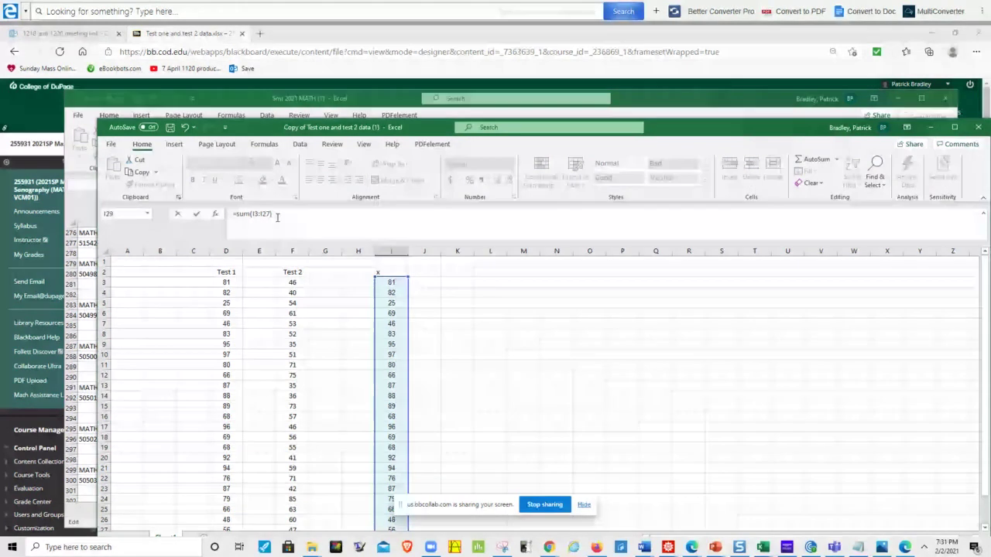
{"action": "type", "text": "/2"}
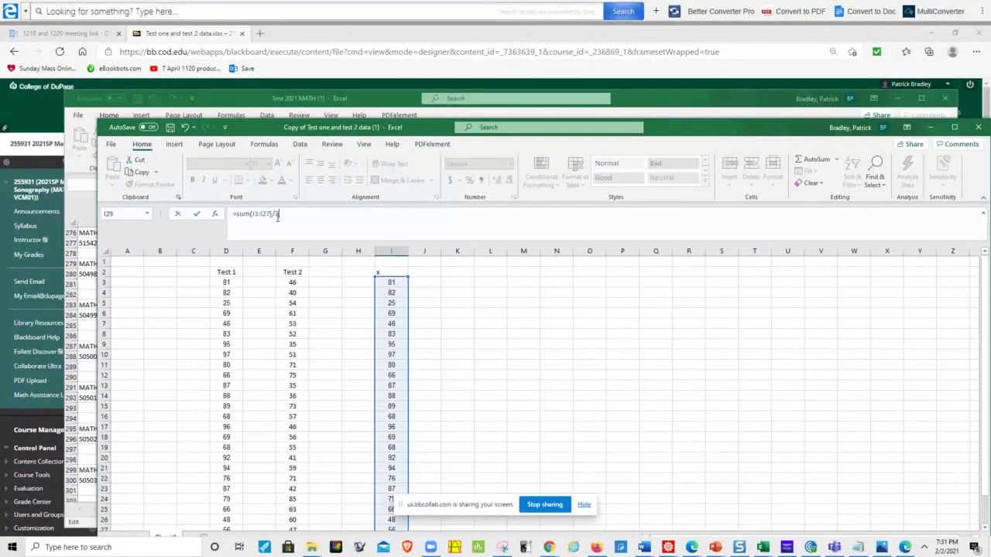
{"action": "type", "text": "5"}
{"action": "key", "text": "Return"}
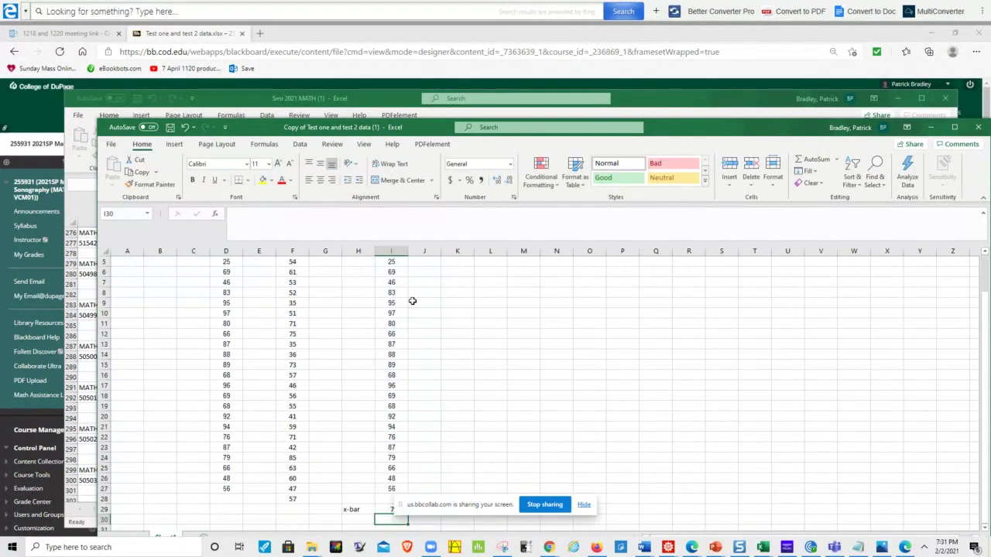
{"action": "scroll", "coordinate": [538, 468], "scroll_direction": "down", "scroll_amount": 1}
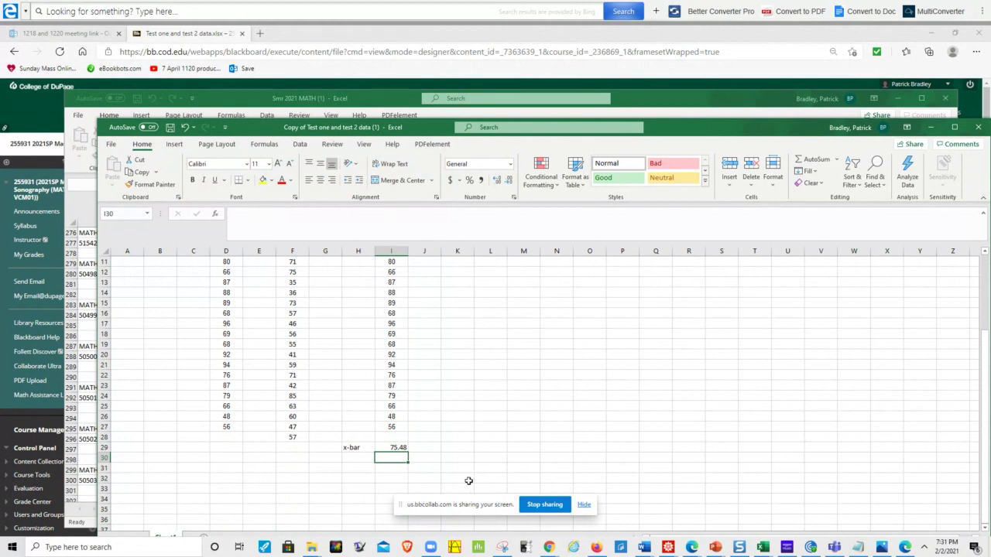
{"action": "scroll", "coordinate": [468, 480], "scroll_direction": "up", "scroll_amount": 3}
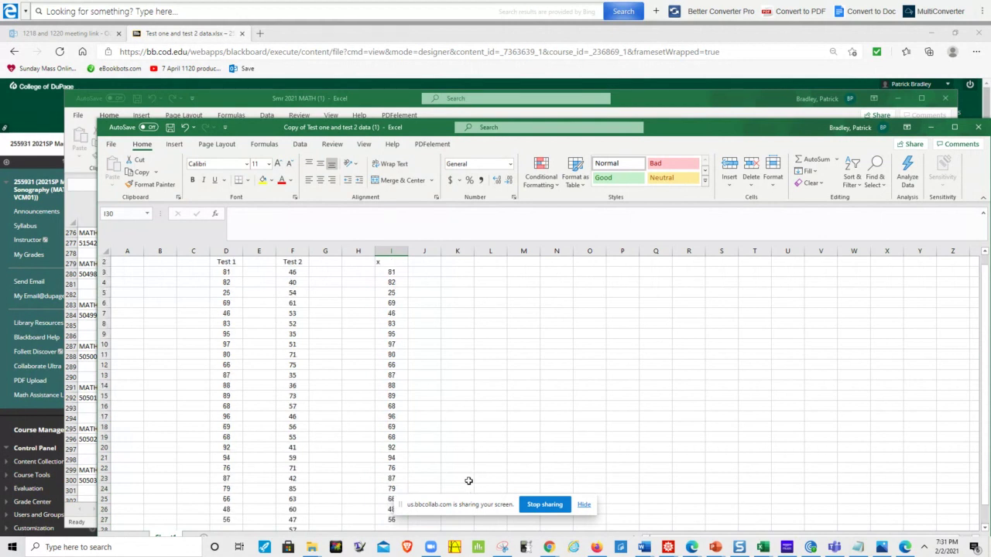
{"action": "scroll", "coordinate": [469, 482], "scroll_direction": "down", "scroll_amount": 3}
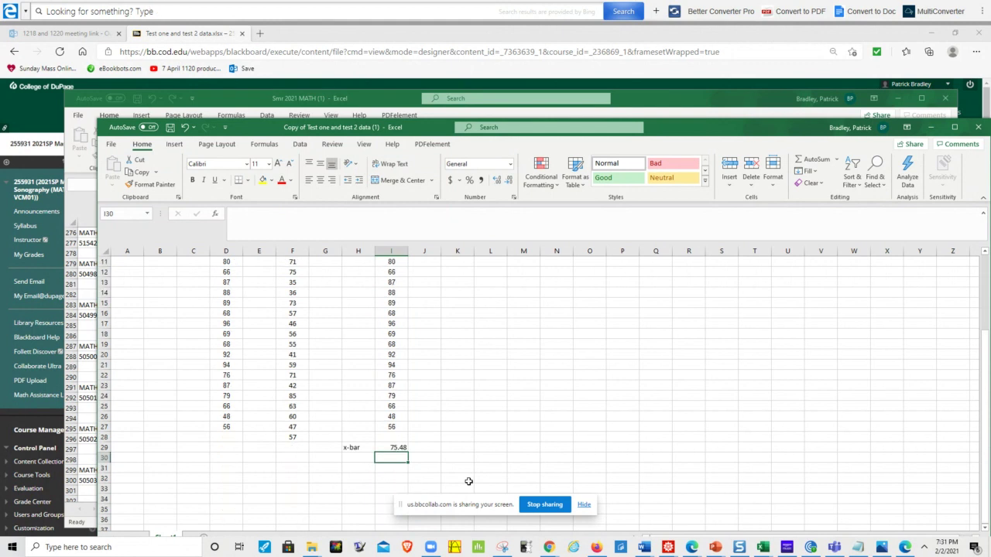
{"action": "scroll", "coordinate": [468, 481], "scroll_direction": "up", "scroll_amount": 2}
{"action": "scroll", "coordinate": [468, 482], "scroll_direction": "up", "scroll_amount": 2}
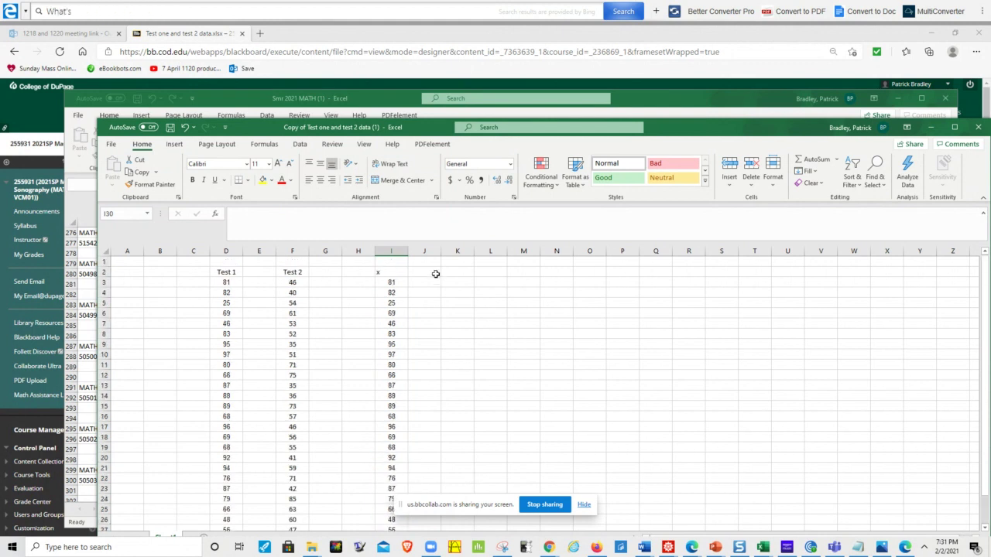
{"action": "left_click", "coordinate": [424, 277]}
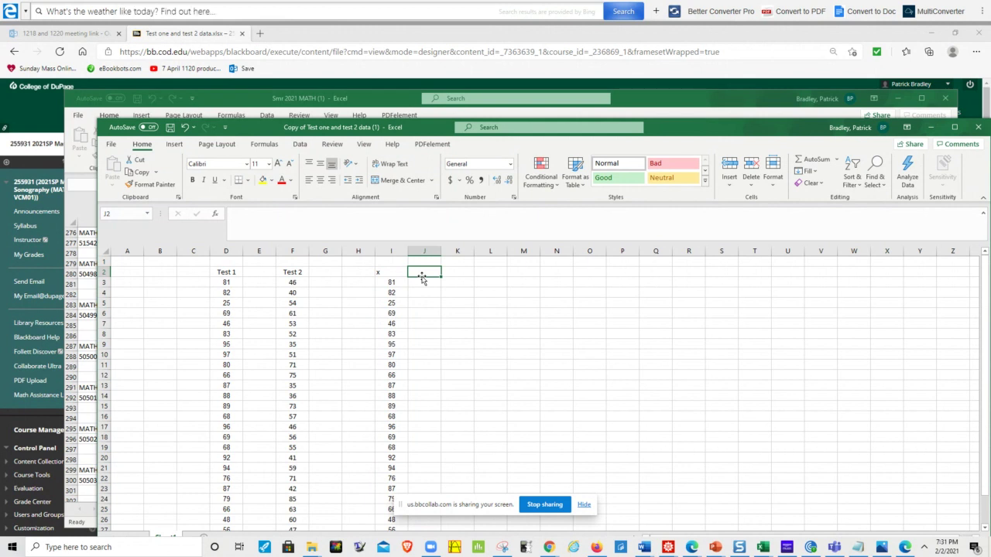
Step: Enter the heading 'x-x-bar' in cell J2
{"action": "type", "text": "9"}
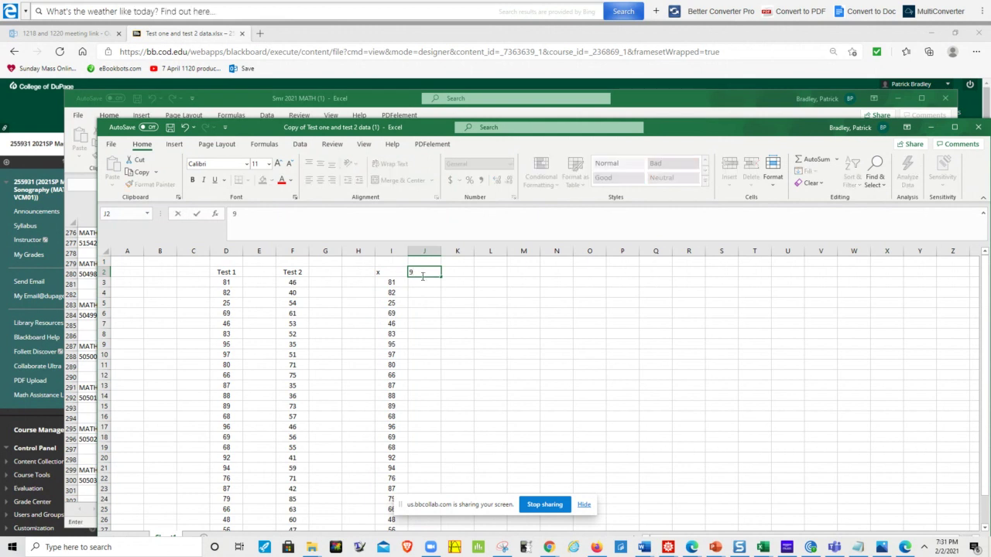
{"action": "key", "text": "BackSpace"}
{"action": "type", "text": "x-x-bar"}
{"action": "left_click", "coordinate": [418, 285]}
Step: Check the I29 mean formula, enlarge the Excel window and zoom the sheet to 120%
{"action": "scroll", "coordinate": [470, 372], "scroll_direction": "down", "scroll_amount": 3}
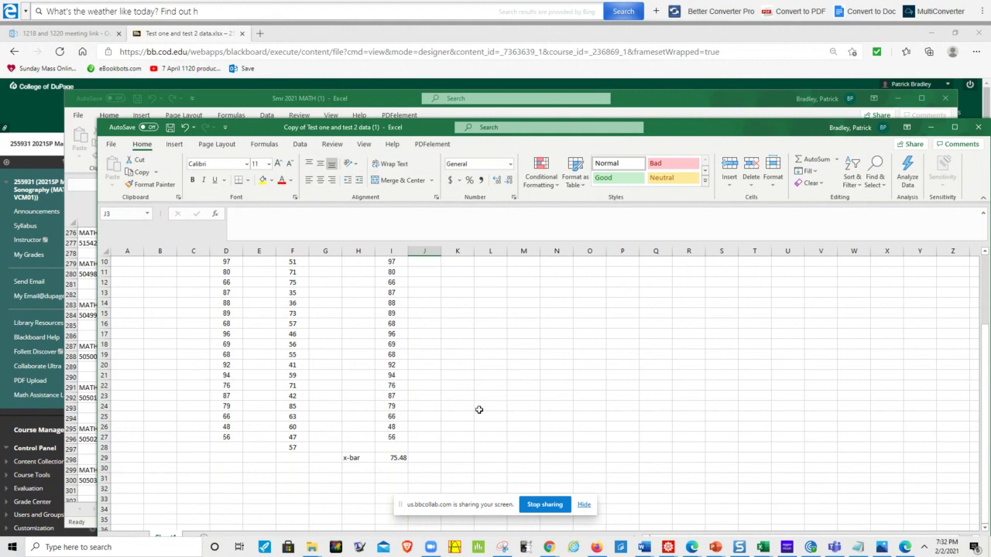
{"action": "left_click", "coordinate": [389, 458]}
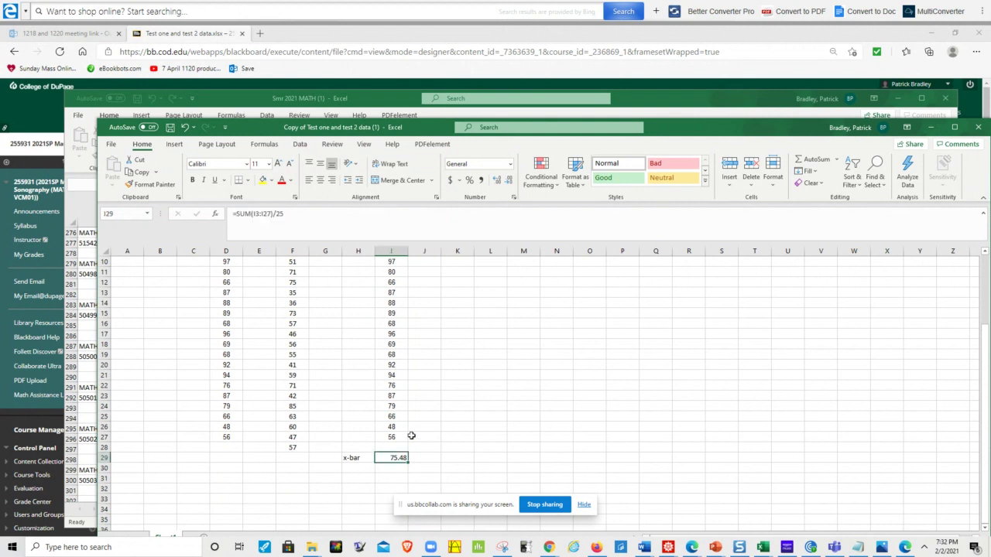
{"action": "scroll", "coordinate": [453, 392], "scroll_direction": "up", "scroll_amount": 3}
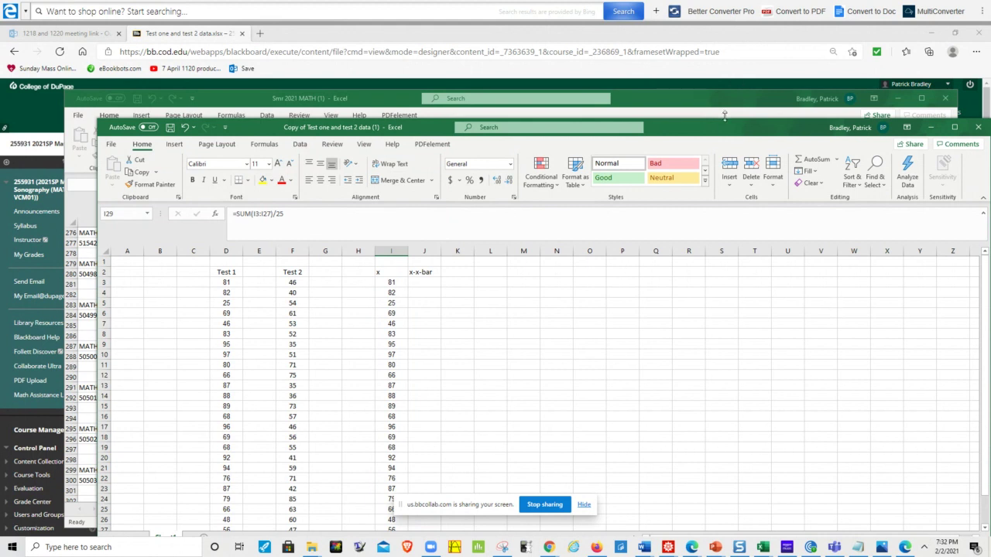
{"action": "left_click_drag", "start_coordinate": [724, 116], "coordinate": [725, 26]}
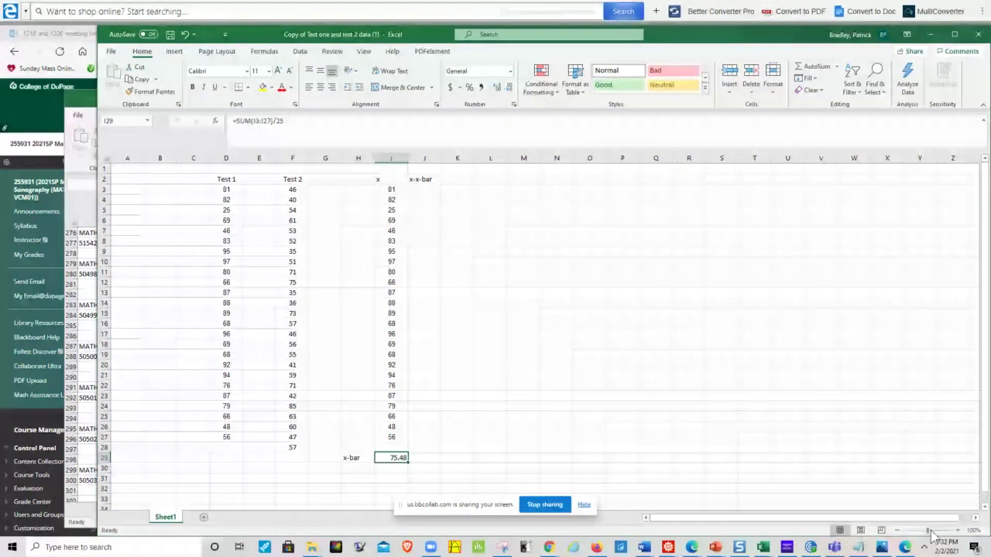
{"action": "left_click", "coordinate": [960, 532]}
{"action": "left_click", "coordinate": [960, 532]}
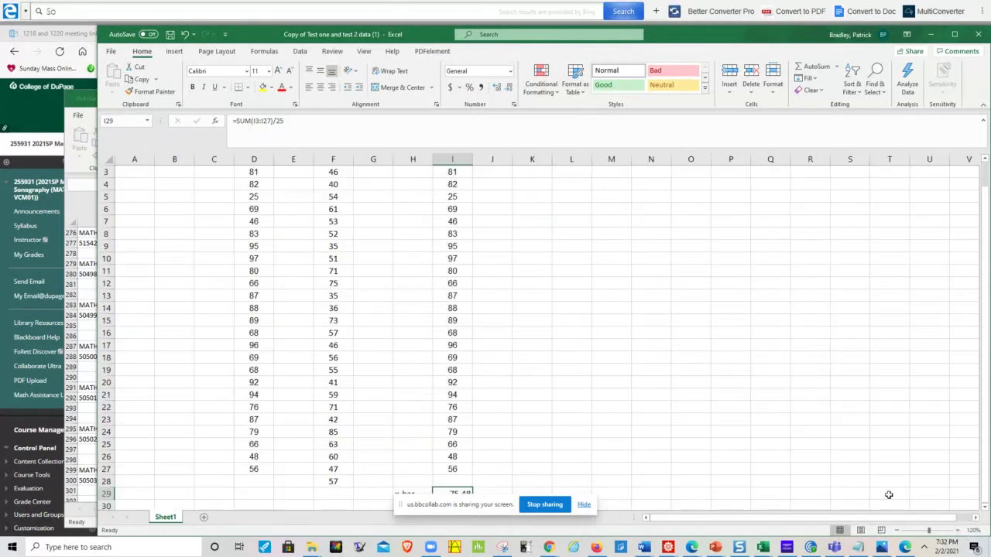
{"action": "scroll", "coordinate": [903, 386], "scroll_direction": "up", "scroll_amount": 1}
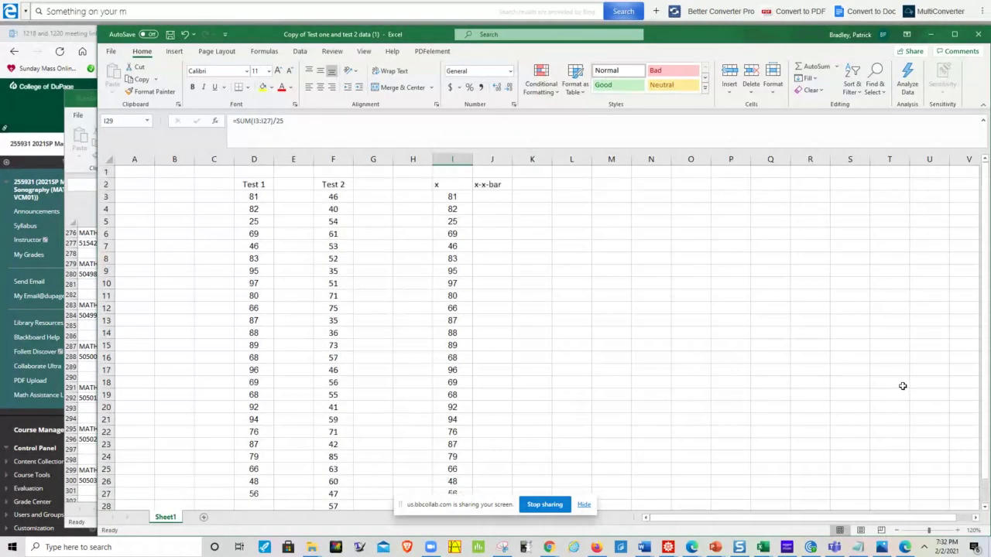
{"action": "scroll", "coordinate": [903, 386], "scroll_direction": "down", "scroll_amount": 1}
{"action": "scroll", "coordinate": [903, 387], "scroll_direction": "up", "scroll_amount": 1}
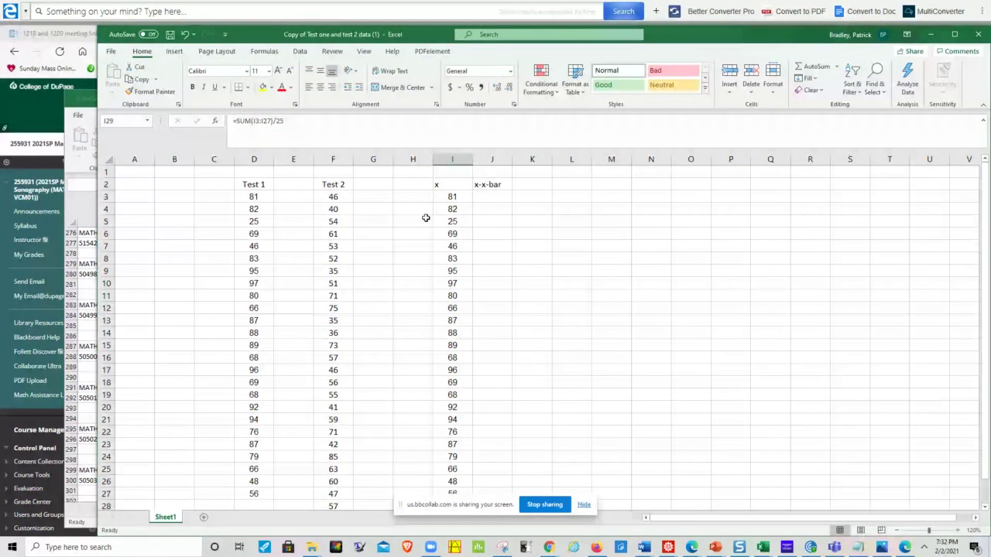
{"action": "left_click", "coordinate": [487, 198]}
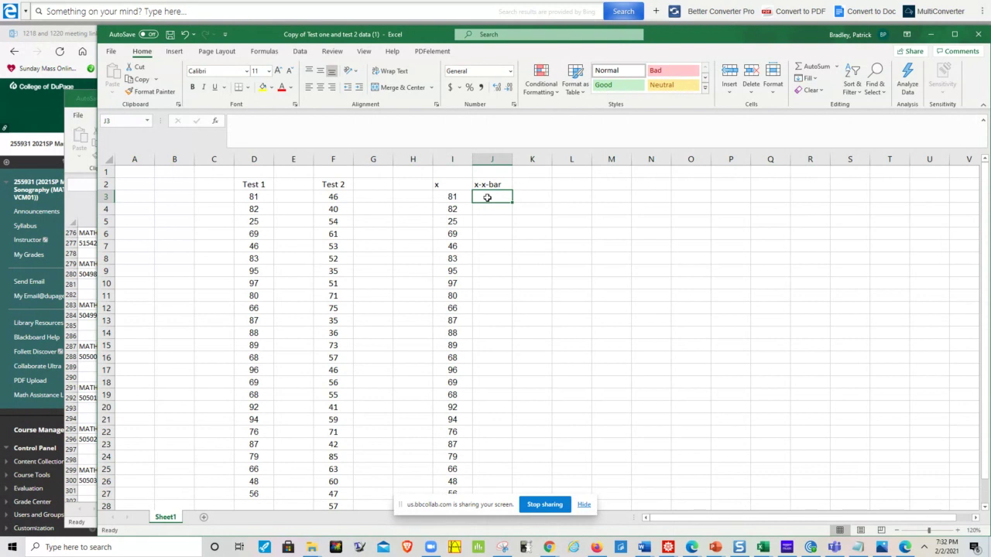
Step: Enter =I3-$I$29 in J3 (5.52) and fill it down to row 27
{"action": "type", "text": "="}
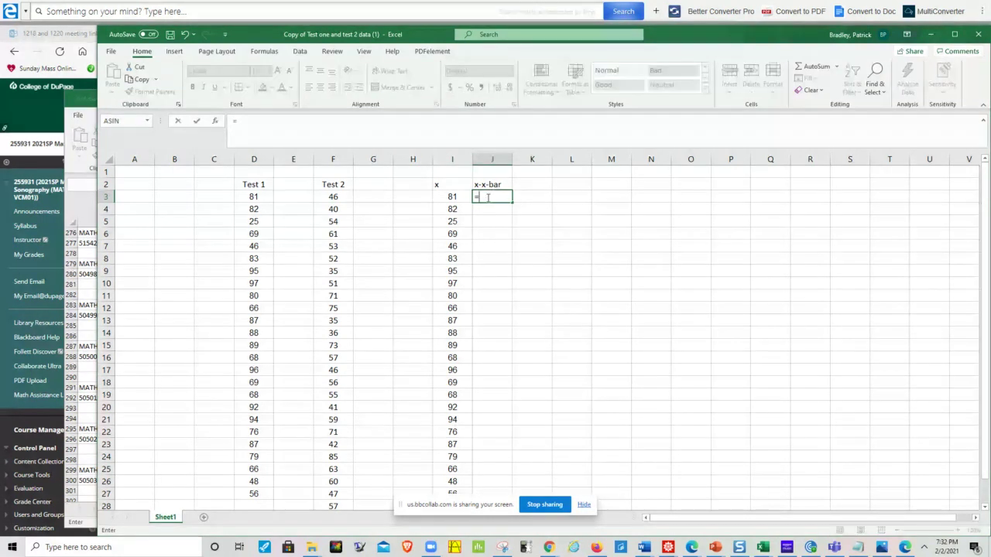
{"action": "left_click", "coordinate": [452, 197]}
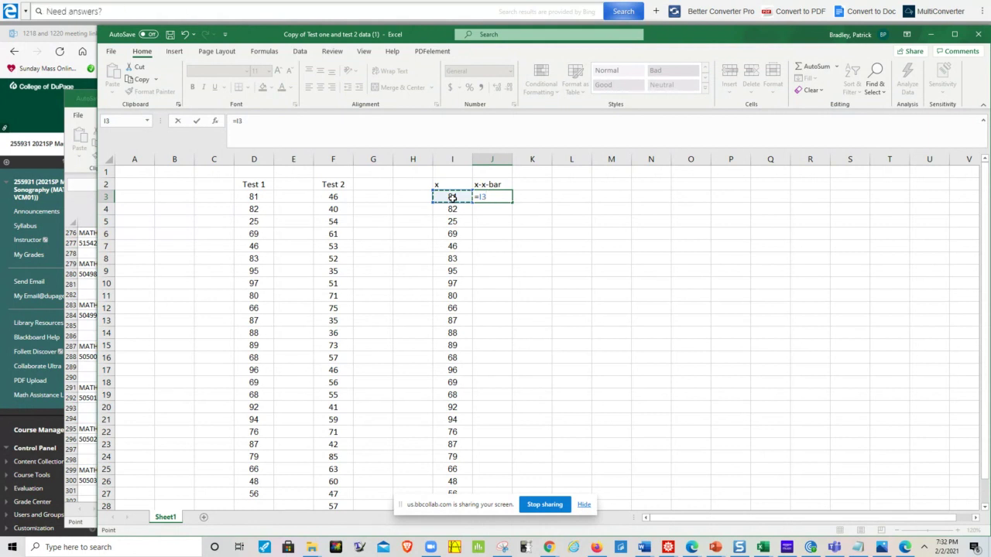
{"action": "type", "text": "$i"}
{"action": "key", "text": "BackSpace"}
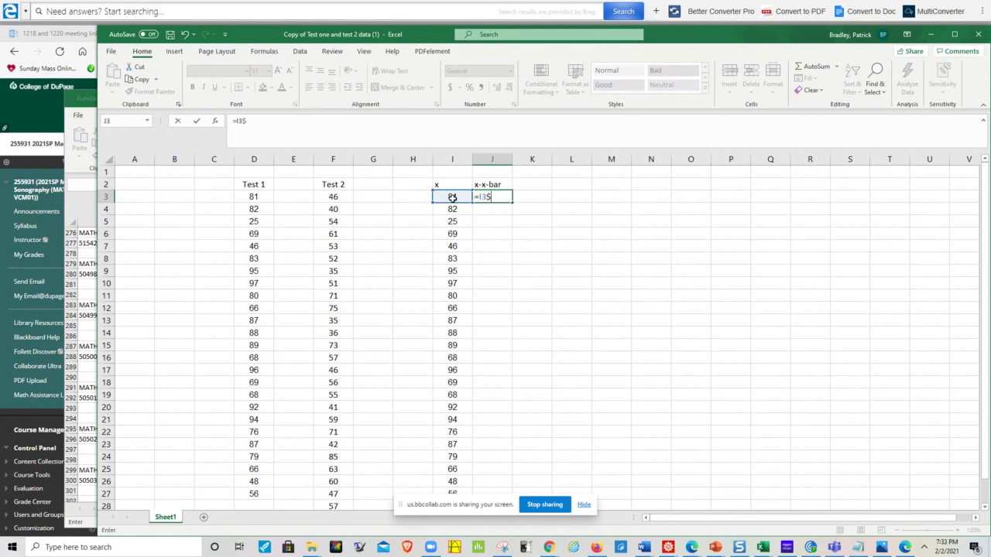
{"action": "key", "text": "BackSpace"}
{"action": "type", "text": "-$I$29"}
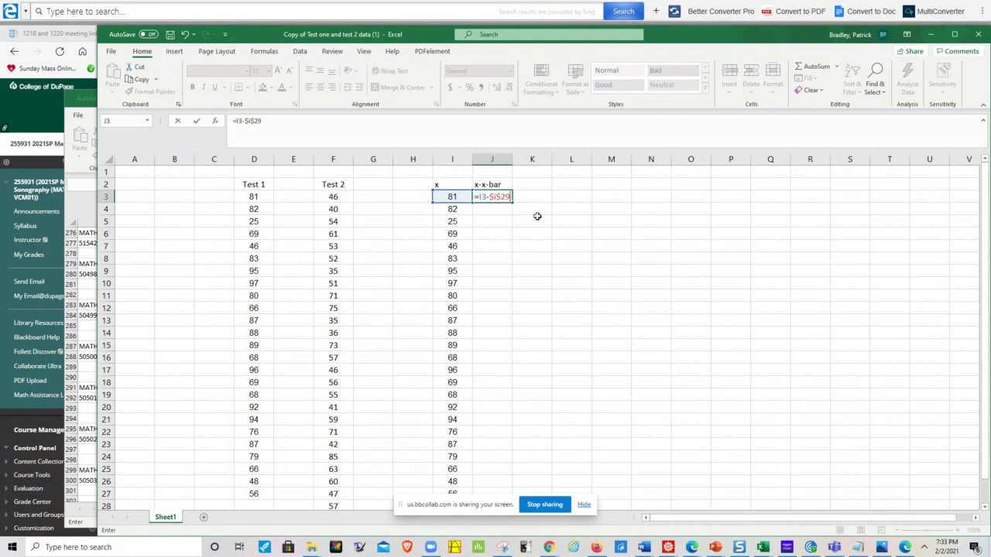
{"action": "key", "text": "ctrl+Return"}
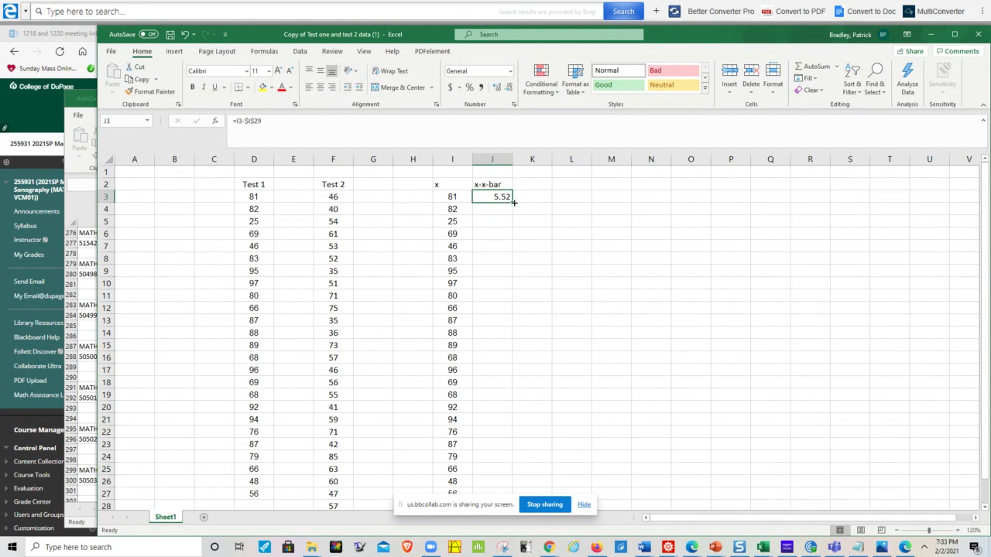
{"action": "left_click_drag", "start_coordinate": [513, 202], "coordinate": [508, 460]}
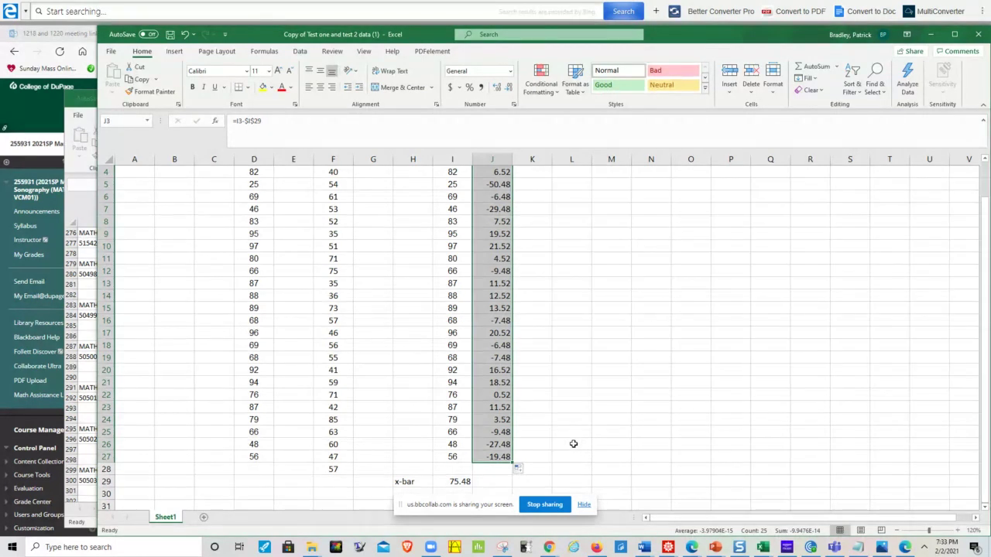
Step: Return to the top of the sheet and select the x-x-bar heading in J2
{"action": "scroll", "coordinate": [573, 444], "scroll_direction": "up", "scroll_amount": 1}
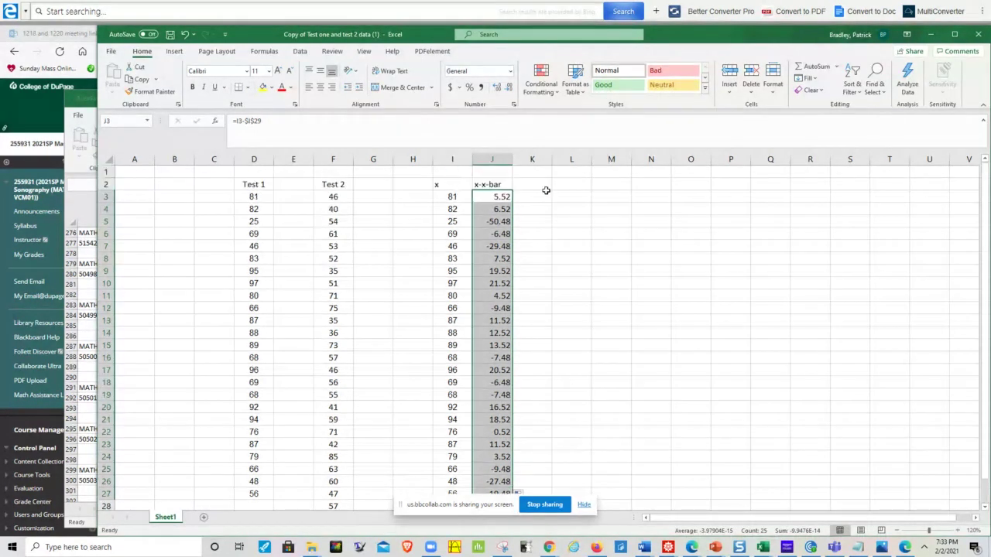
{"action": "left_click", "coordinate": [537, 184]}
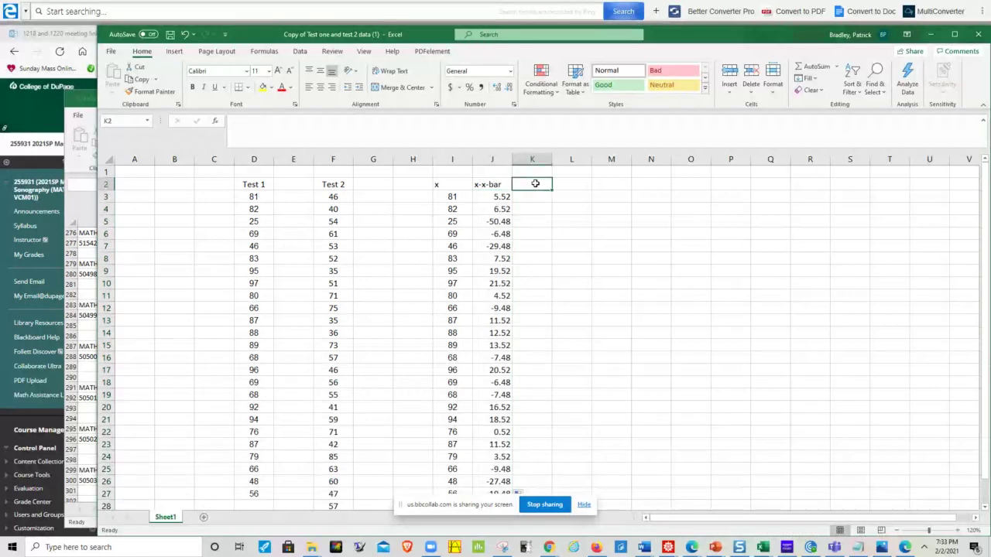
{"action": "left_click", "coordinate": [486, 186]}
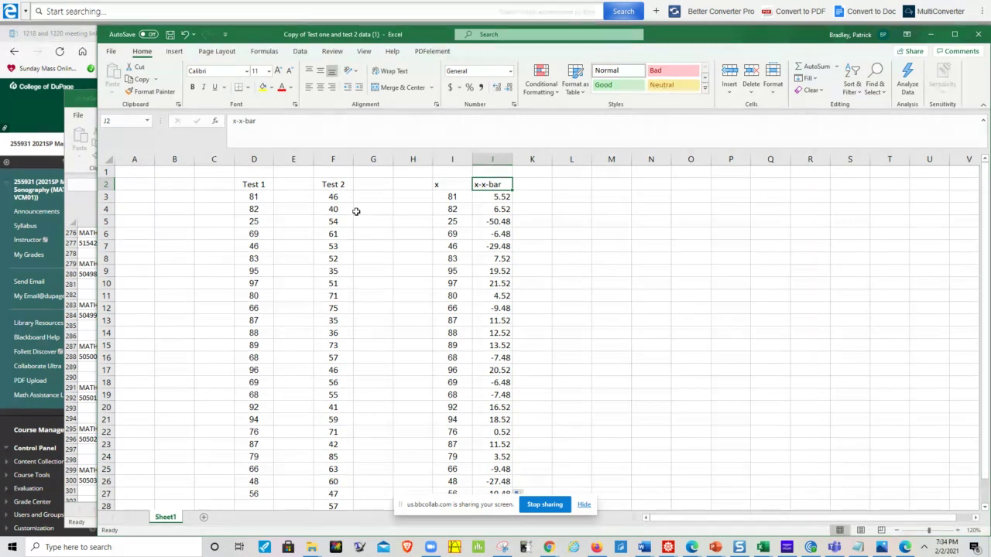
{"action": "type", "text": "Sea"}
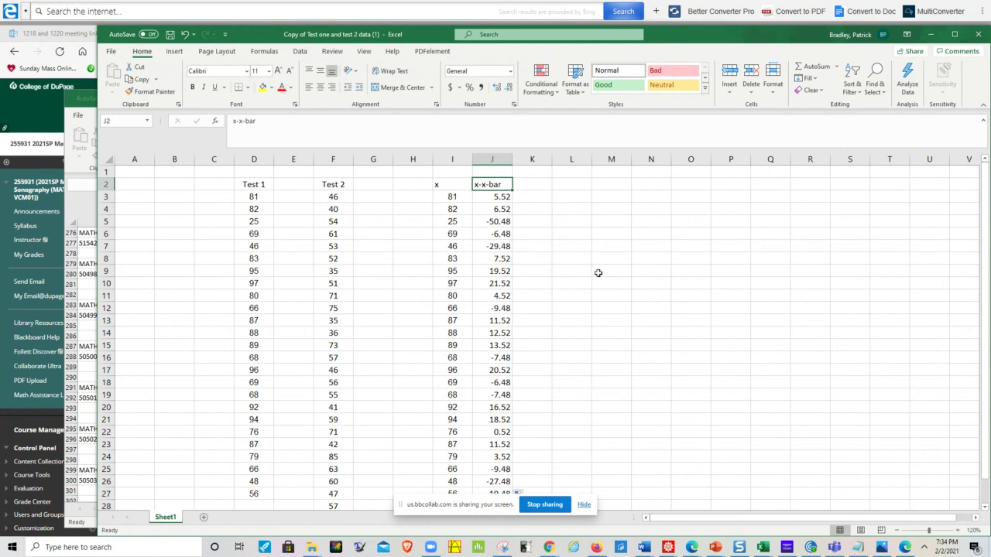
{"action": "scroll", "coordinate": [593, 261], "scroll_direction": "down", "scroll_amount": 4}
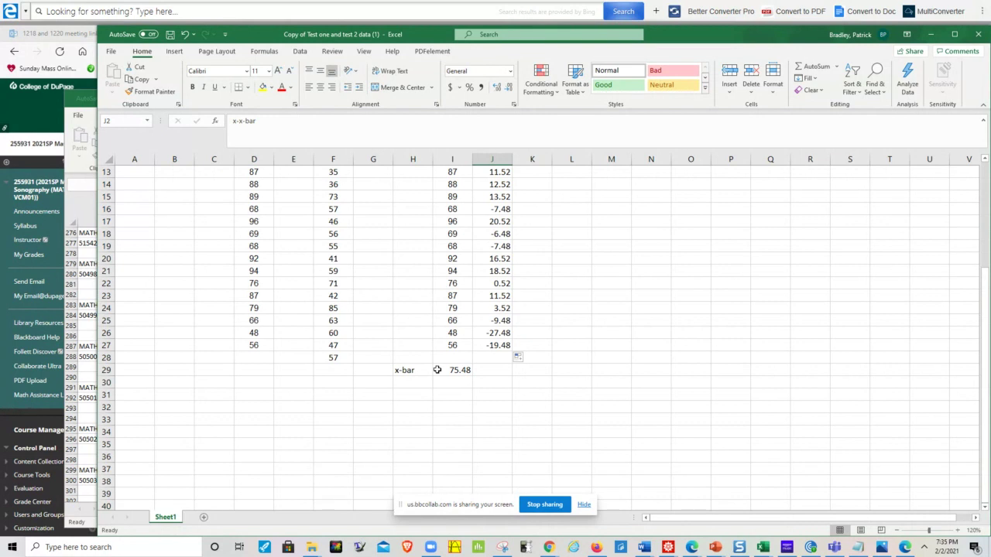
{"action": "scroll", "coordinate": [437, 370], "scroll_direction": "up", "scroll_amount": 4}
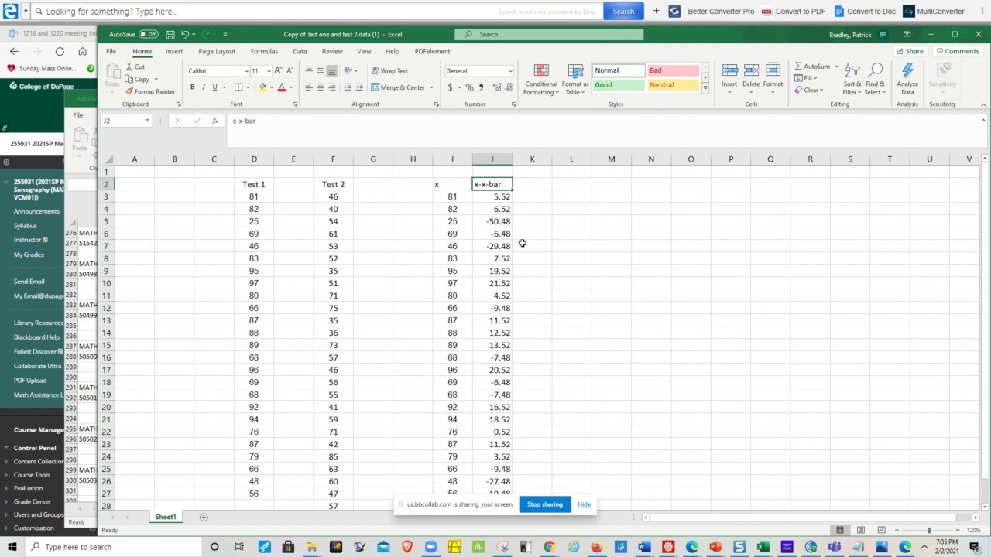
{"action": "left_click", "coordinate": [485, 199]}
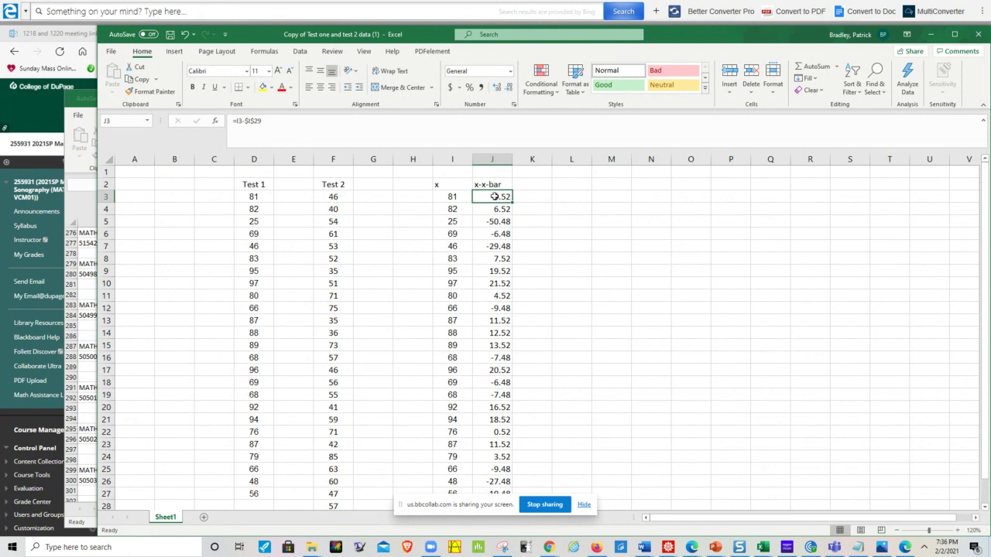
Step: Change J3's formula to =I3-I29 without the absolute reference, still showing 5.52
{"action": "left_click", "coordinate": [246, 122]}
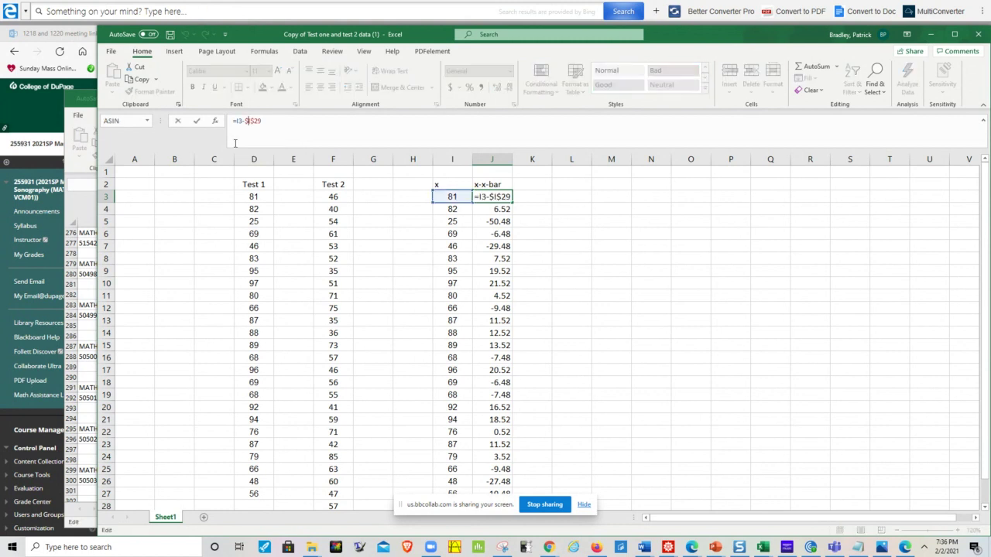
{"action": "key", "text": "BackSpace"}
{"action": "key", "text": "BackSpace"}
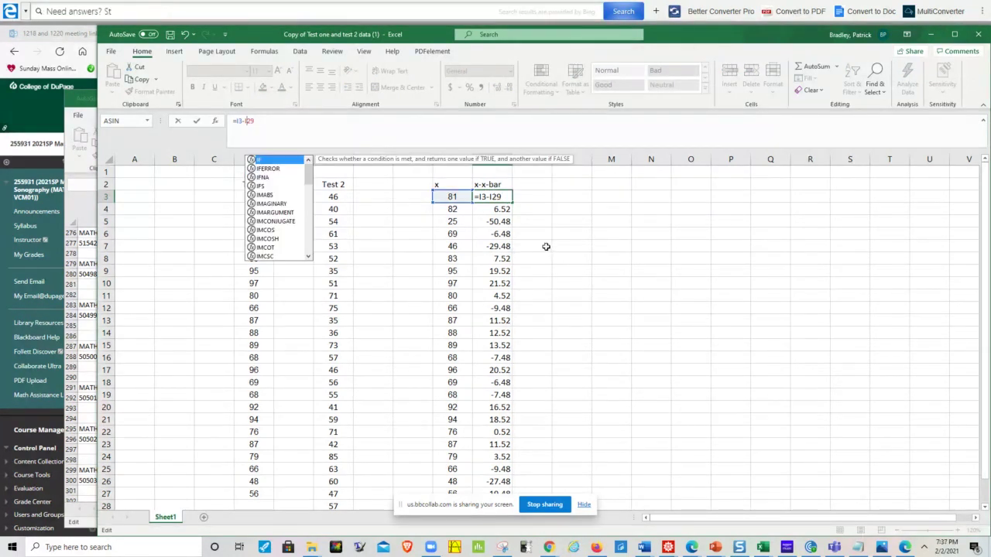
{"action": "key", "text": "Return"}
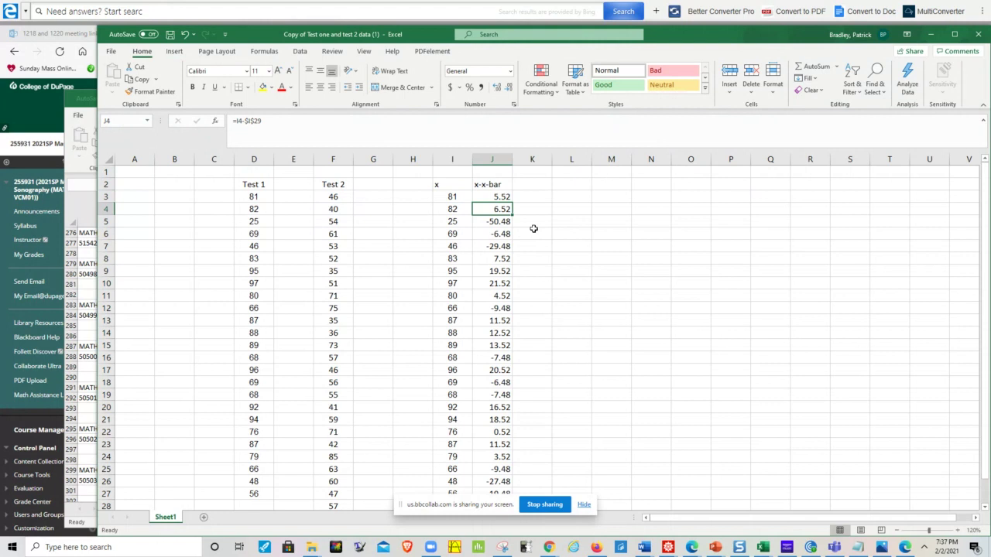
{"action": "left_click", "coordinate": [504, 198]}
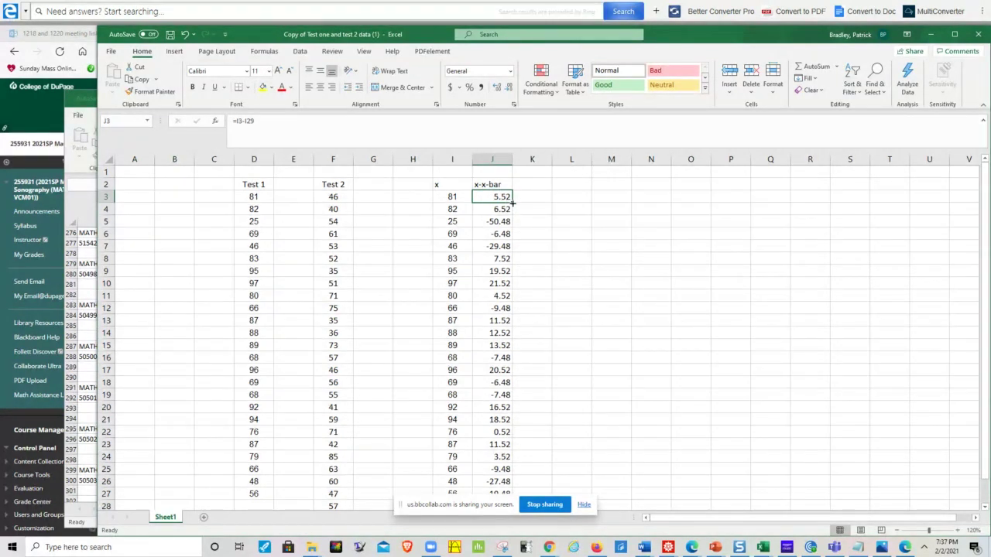
Step: Fill J3's unlocked deviation formula down to J27, leaving J4:J27 repeating raw x scores
{"action": "left_click_drag", "start_coordinate": [513, 203], "coordinate": [505, 465]}
{"action": "scroll", "coordinate": [545, 366], "scroll_direction": "up", "scroll_amount": 1}
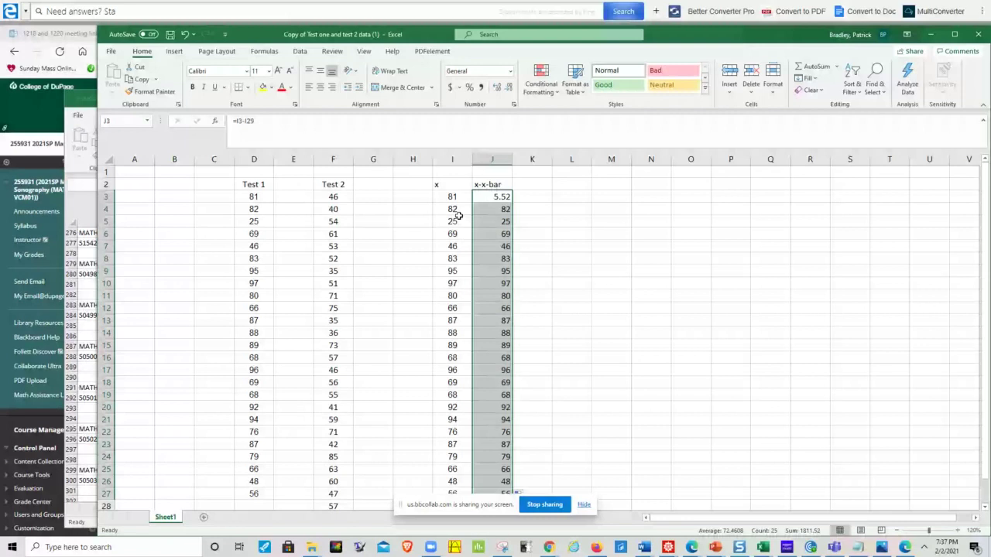
{"action": "scroll", "coordinate": [459, 216], "scroll_direction": "down", "scroll_amount": 8}
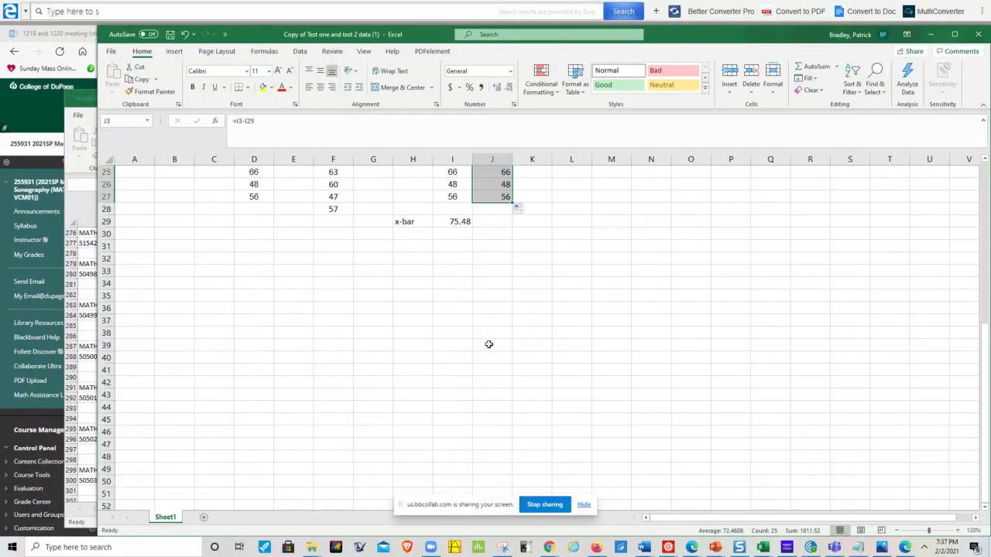
{"action": "left_click", "coordinate": [451, 233]}
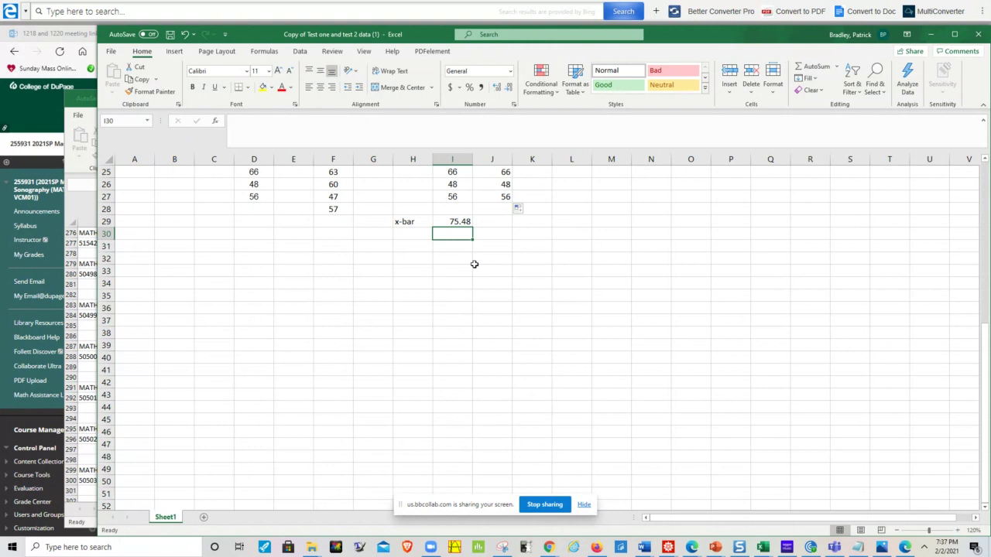
{"action": "scroll", "coordinate": [508, 284], "scroll_direction": "up", "scroll_amount": 8}
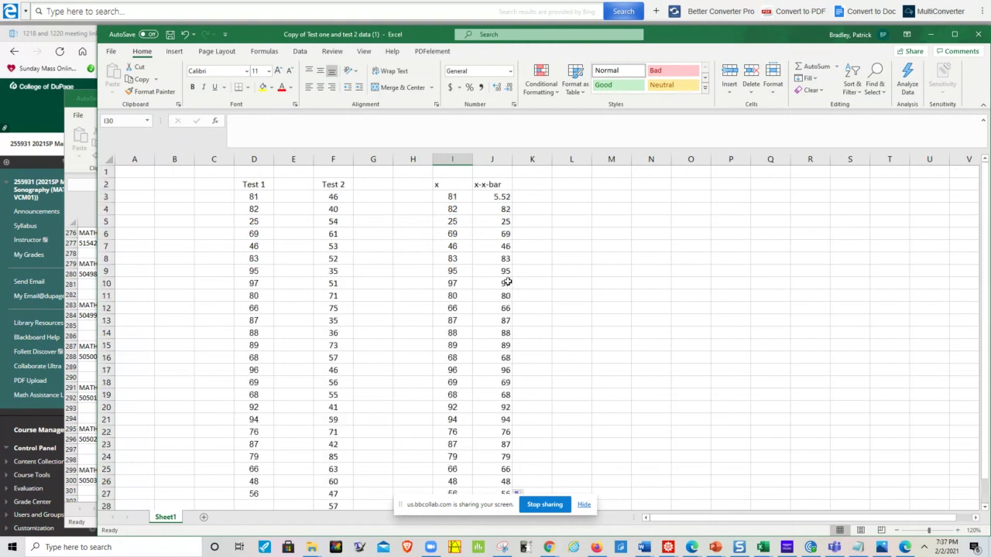
Step: Add $ signs to J3's formula, which Excel rejects as =I3-$I2$9, then dismiss the error
{"action": "left_click", "coordinate": [482, 196]}
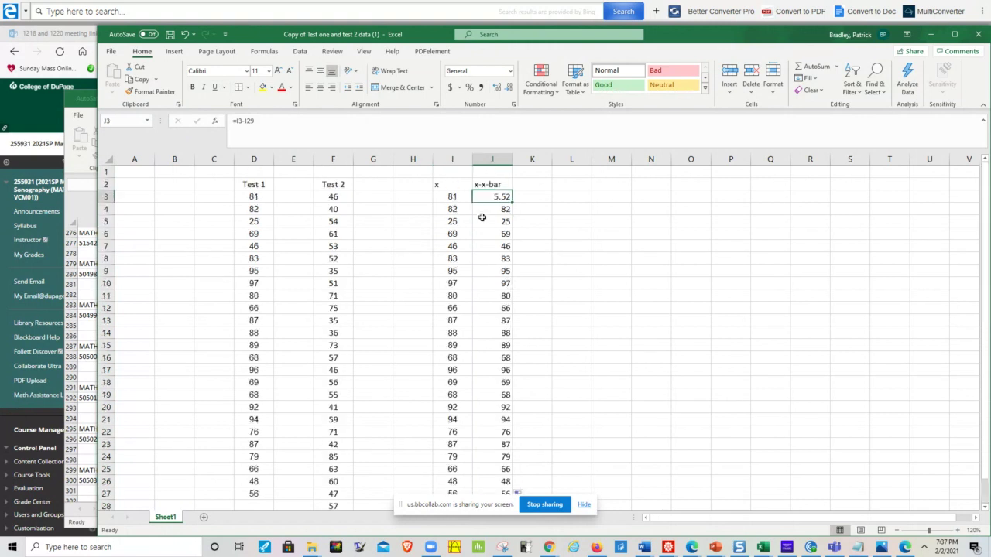
{"action": "left_click", "coordinate": [245, 121]}
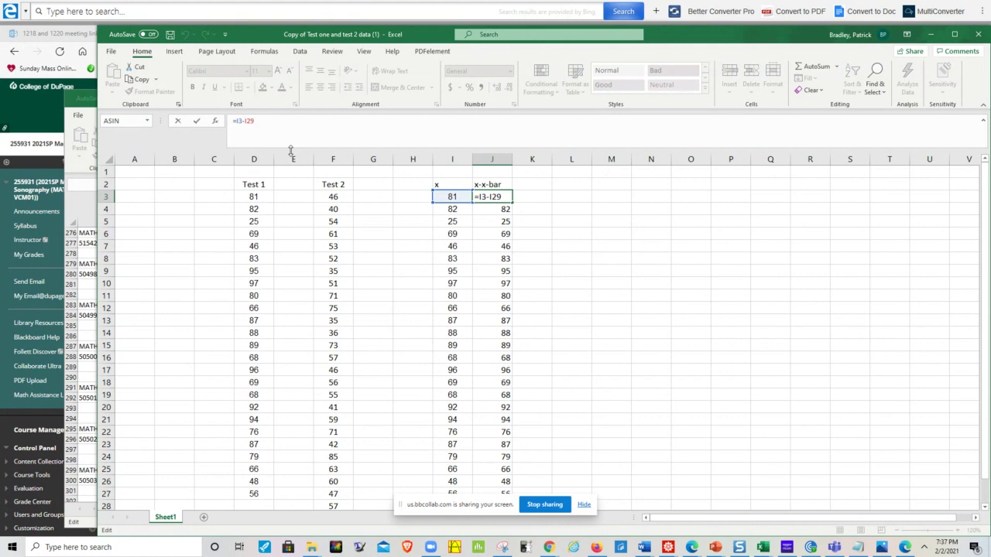
{"action": "type", "text": "$"}
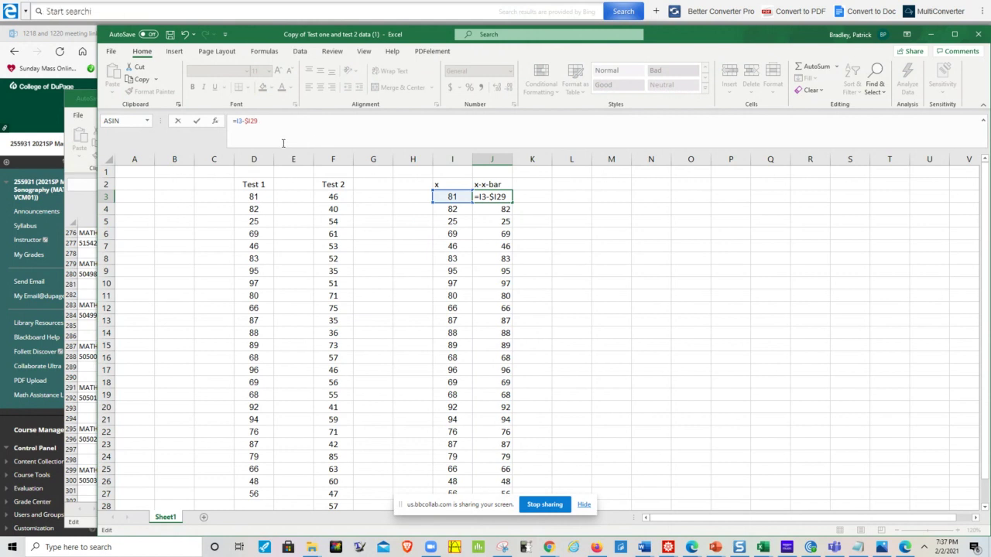
{"action": "type", "text": "$"}
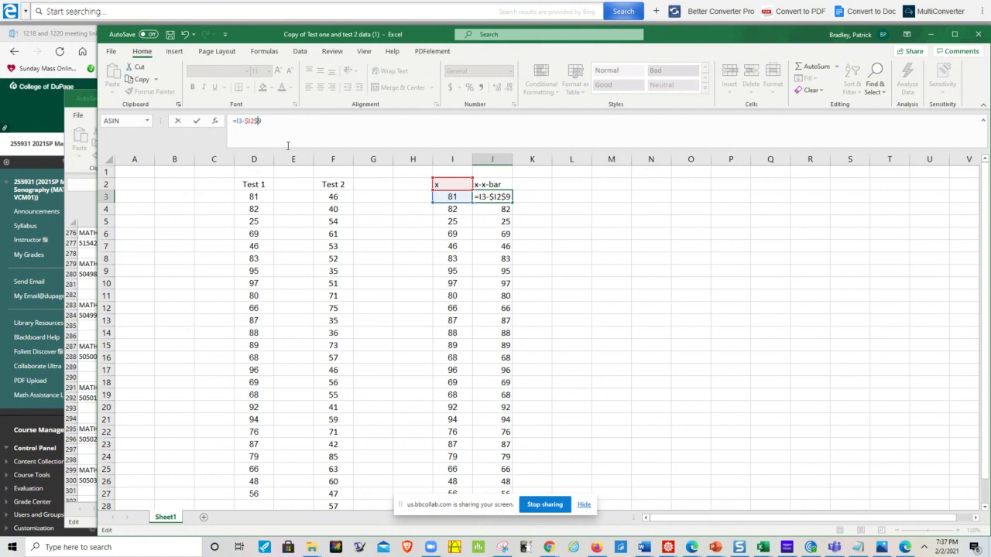
{"action": "left_click", "coordinate": [198, 122]}
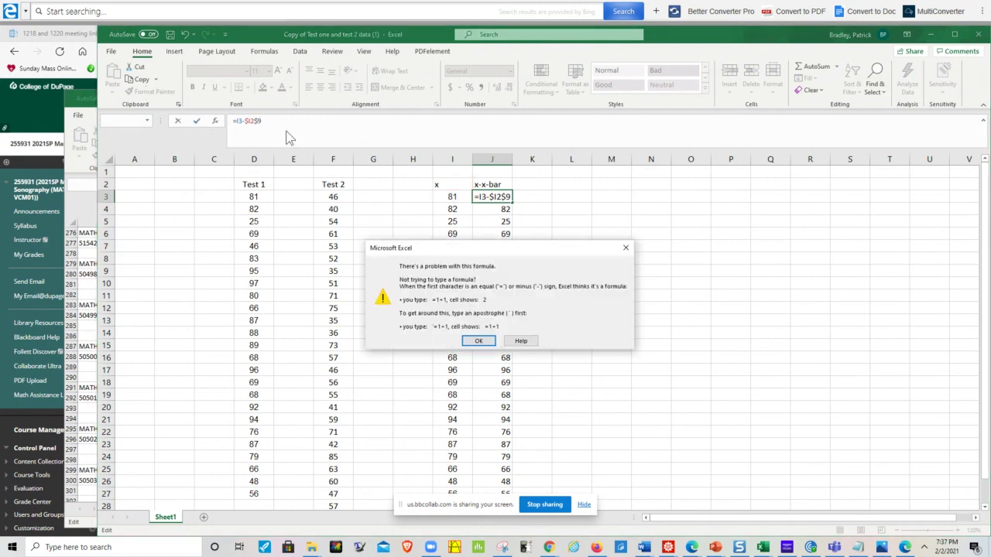
{"action": "left_click", "coordinate": [479, 341]}
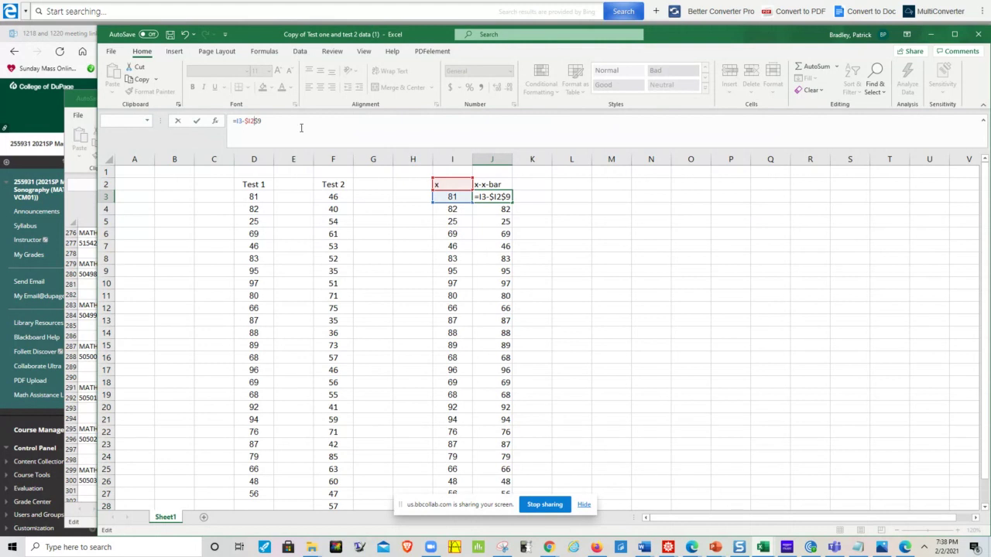
{"action": "left_click_drag", "start_coordinate": [262, 120], "coordinate": [230, 115]}
Step: Re-enter J3 as =I3-$I$29 with the absolute x-bar reference, showing 5.52
{"action": "type", "text": "$"}
{"action": "key", "text": "Escape"}
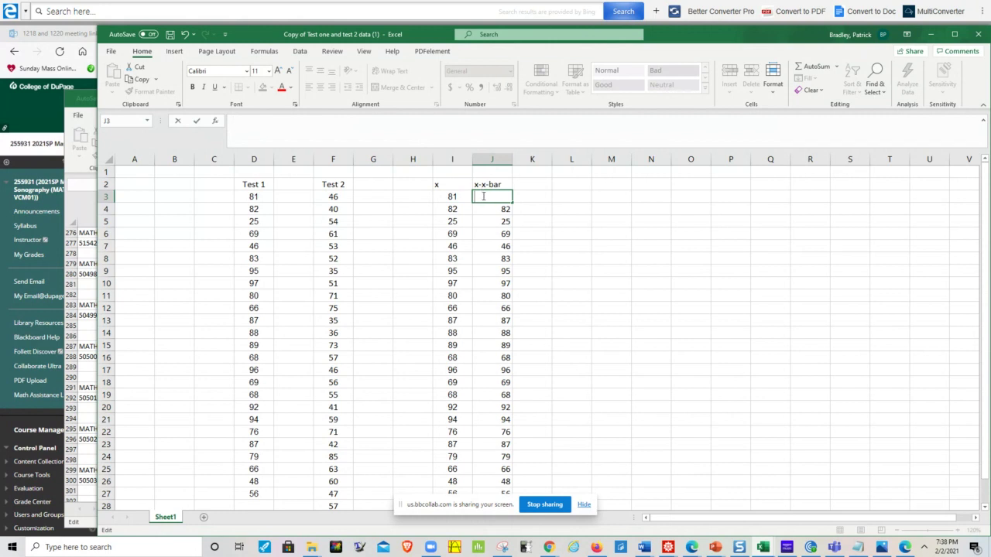
{"action": "type", "text": "="}
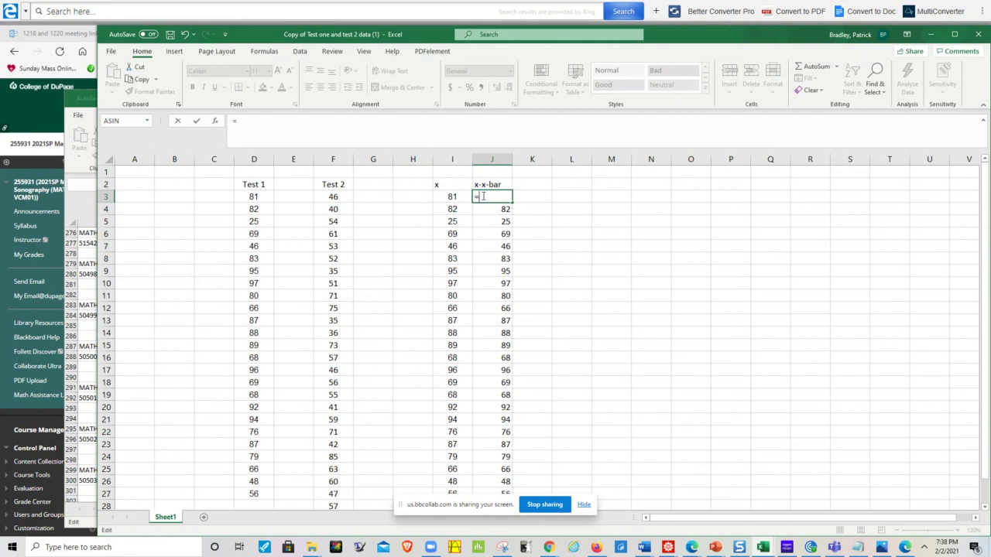
{"action": "left_click", "coordinate": [442, 198]}
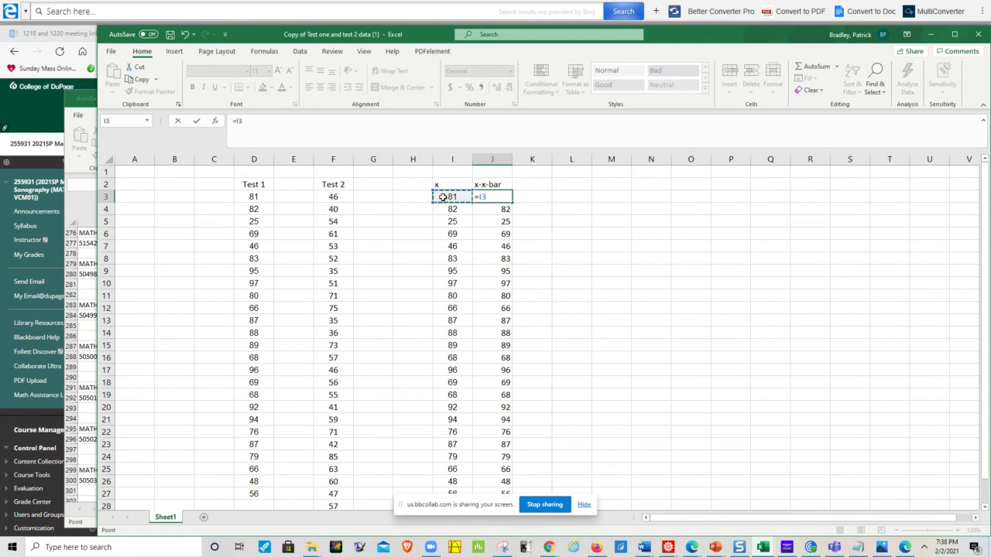
{"action": "type", "text": "-$I$"}
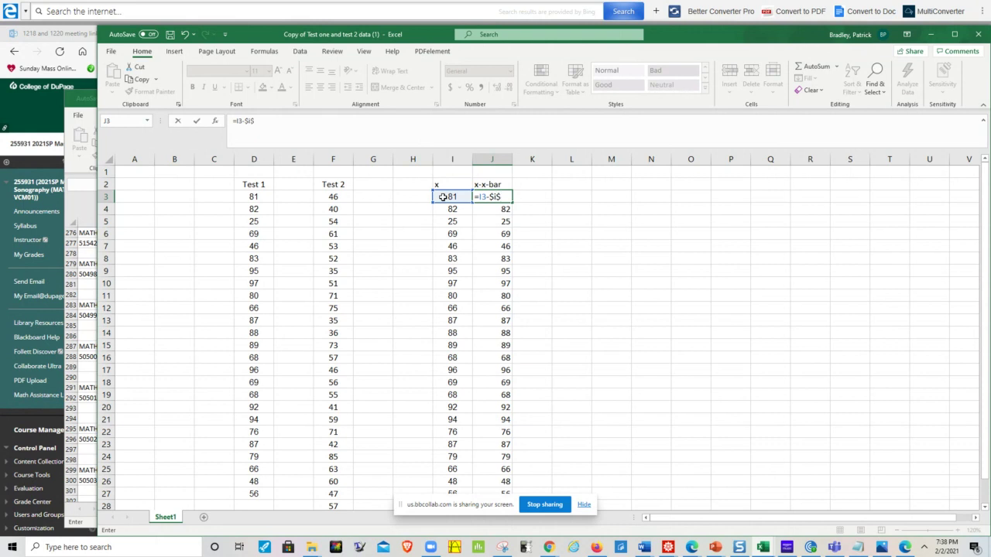
{"action": "type", "text": "29"}
{"action": "key", "text": "Return"}
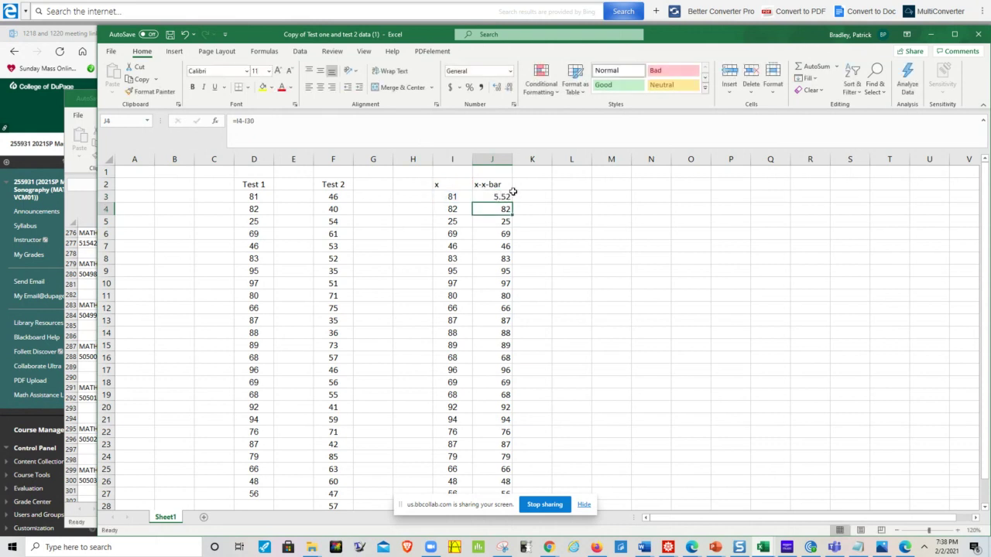
{"action": "left_click", "coordinate": [507, 195]}
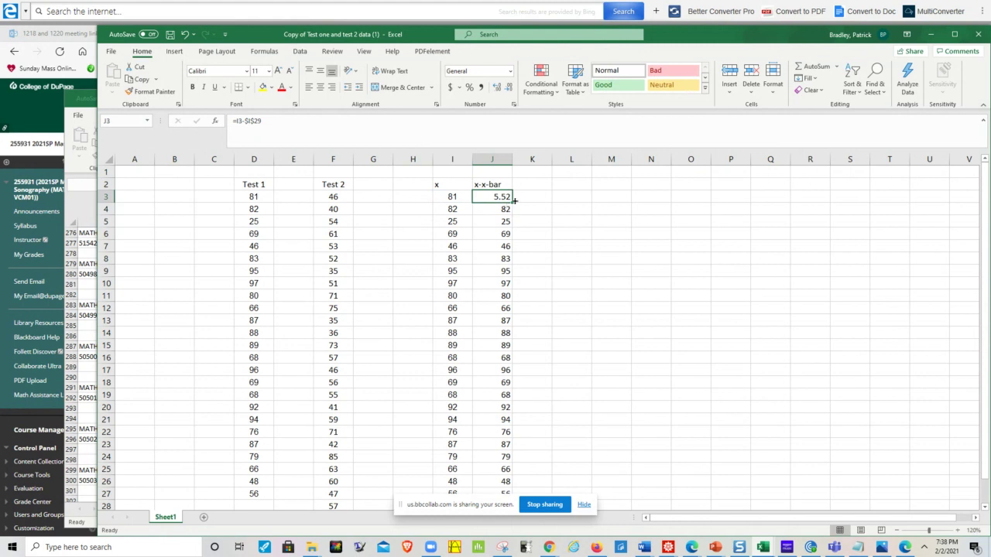
Step: Fill the locked =I3-$I$29 formula down J3:J27, giving deviations from 5.52 to -19.48
{"action": "mouse_move", "coordinate": [514, 200]}
{"action": "left_mouse_down"}
{"action": "mouse_move", "coordinate": [495, 333]}
{"action": "mouse_move", "coordinate": [460, 428]}
{"action": "mouse_move", "coordinate": [510, 507]}
{"action": "mouse_move", "coordinate": [519, 462]}
{"action": "left_mouse_up"}
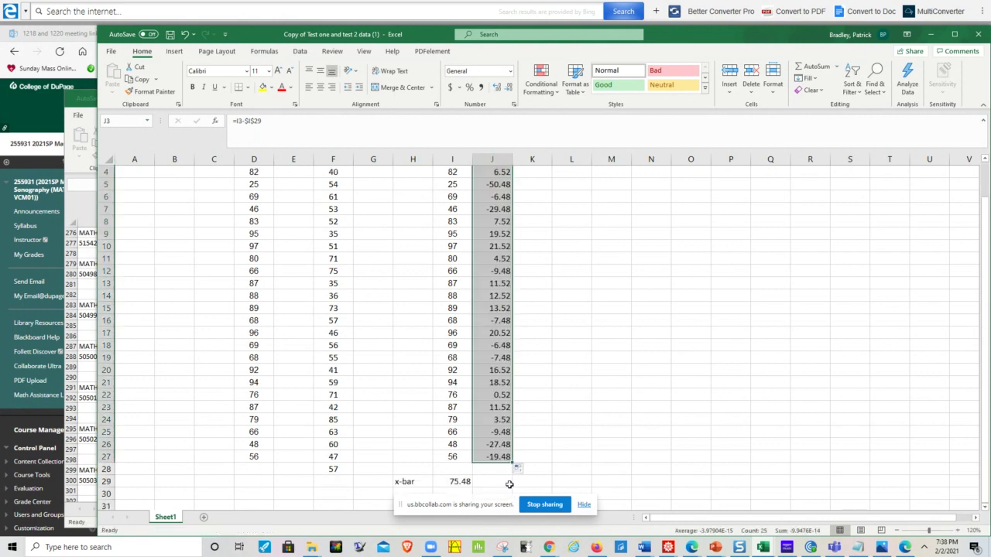
{"action": "left_click", "coordinate": [509, 483]}
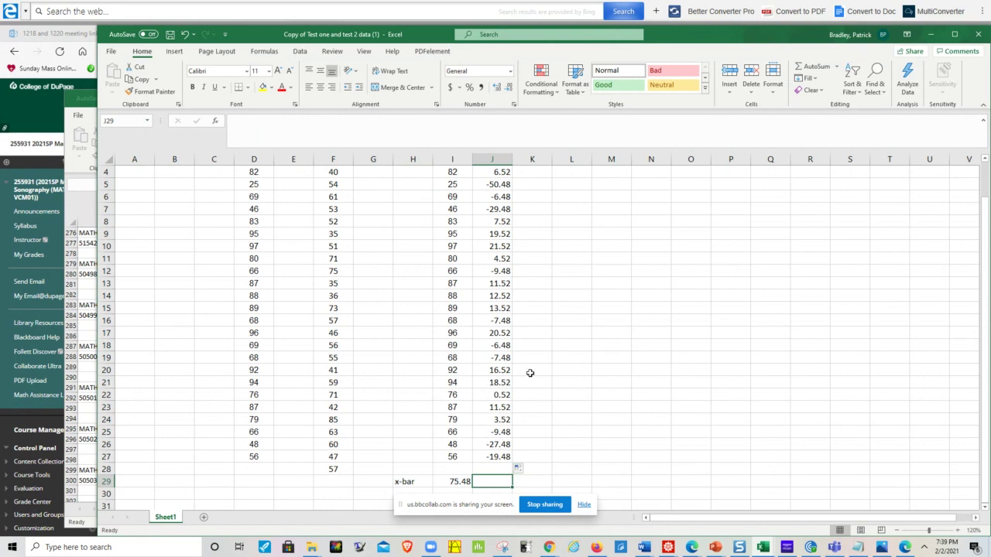
{"action": "scroll", "coordinate": [531, 370], "scroll_direction": "up", "scroll_amount": 1}
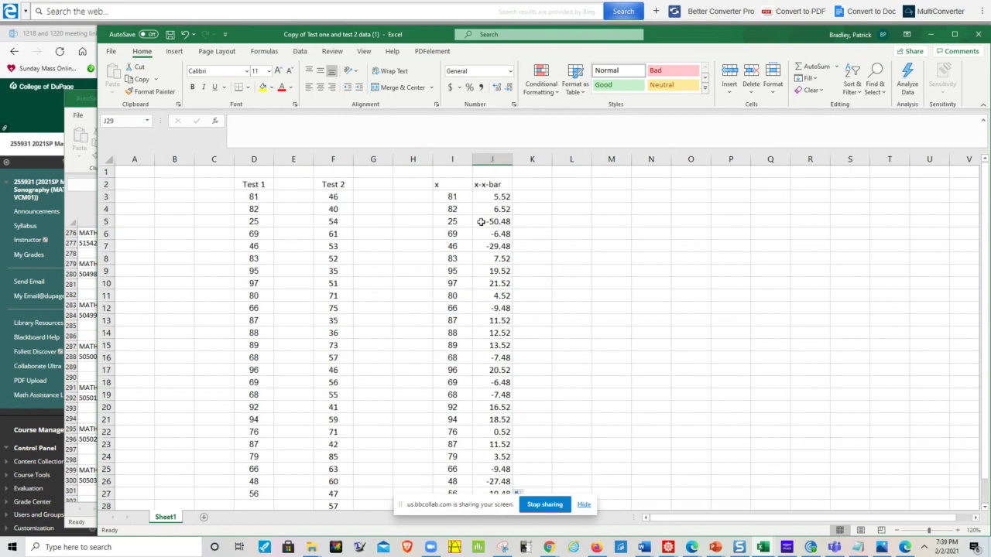
{"action": "left_click", "coordinate": [492, 187]}
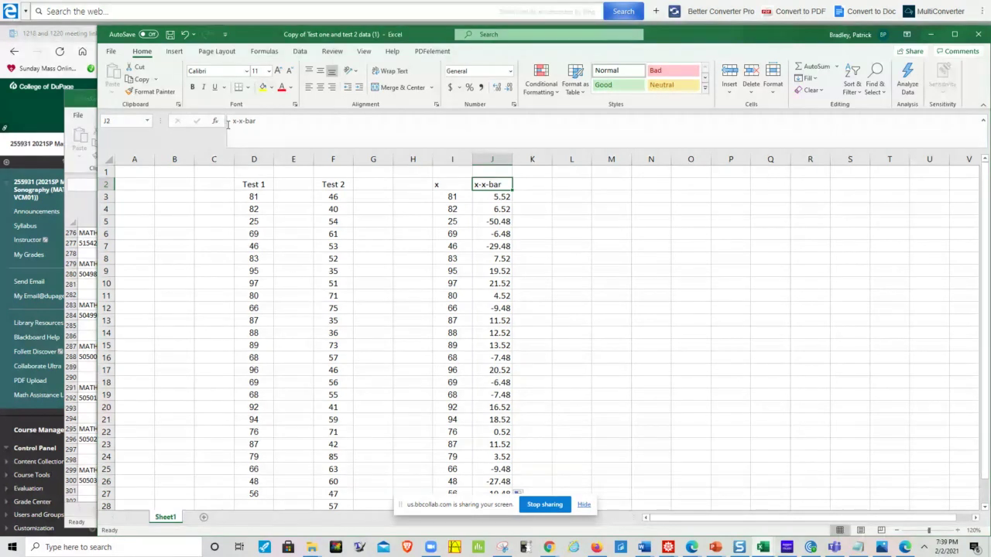
{"action": "left_click_drag", "start_coordinate": [228, 124], "coordinate": [268, 124]}
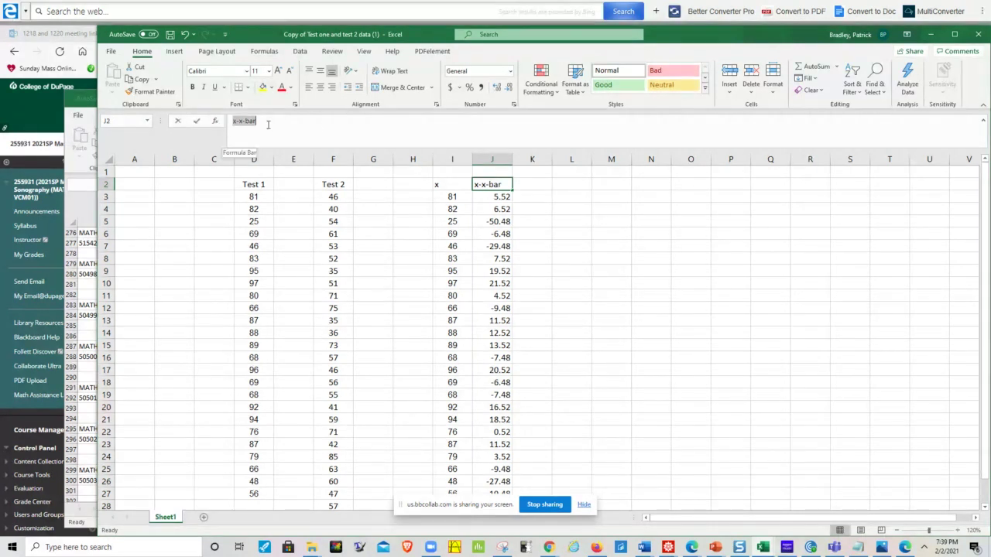
{"action": "left_click", "coordinate": [533, 184]}
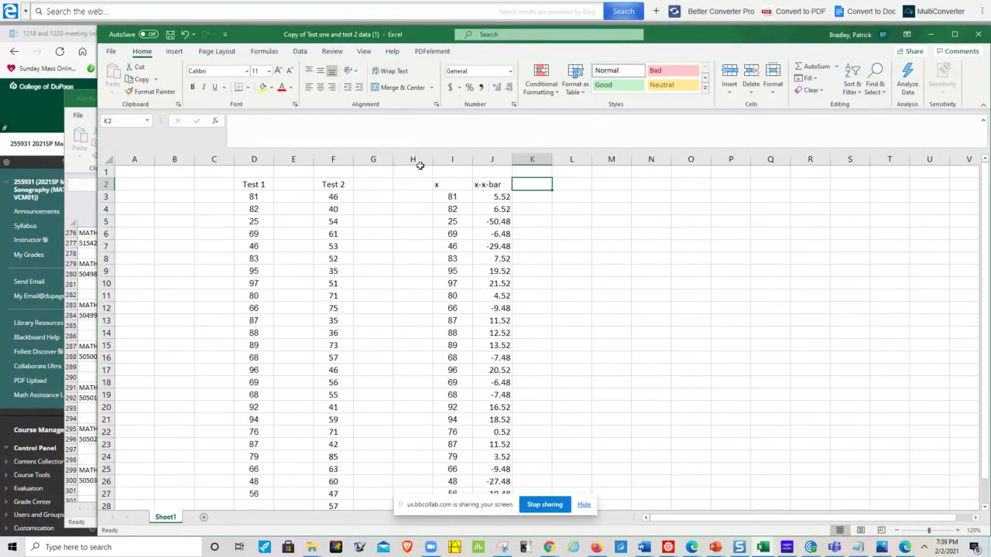
Step: Copy the x-x-bar heading text from J2 into K2
{"action": "left_click", "coordinate": [478, 186]}
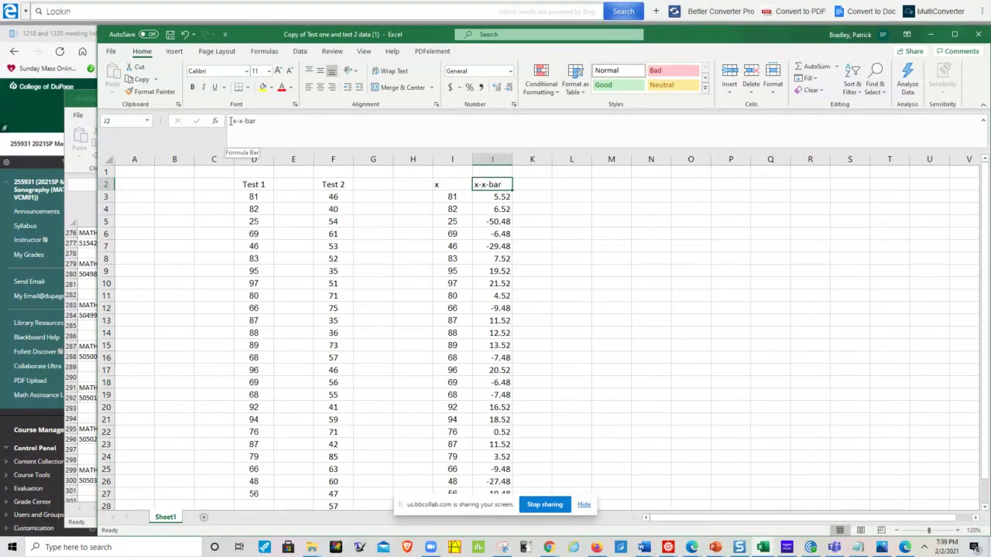
{"action": "left_click_drag", "start_coordinate": [231, 120], "coordinate": [262, 121]}
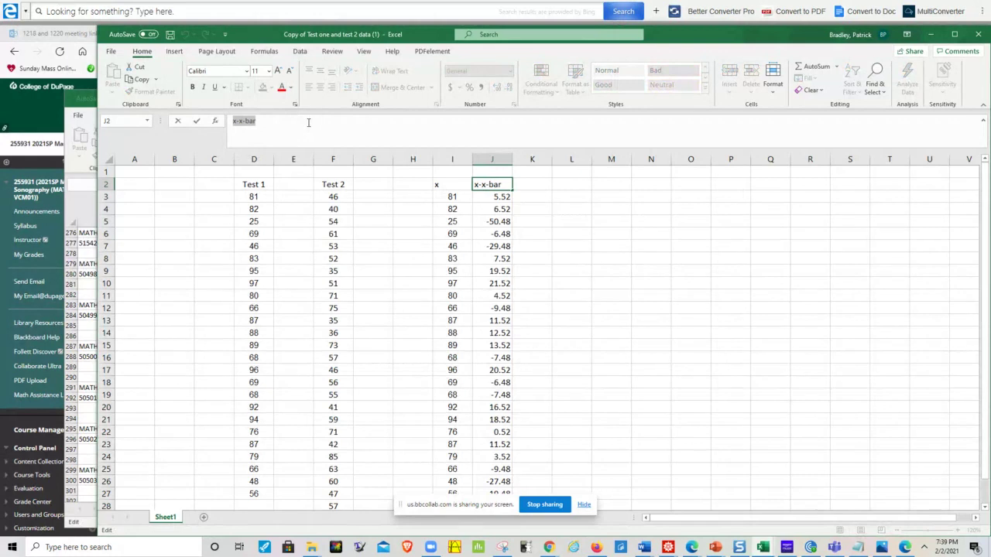
{"action": "key", "text": "ctrl+c"}
{"action": "left_click", "coordinate": [540, 184]}
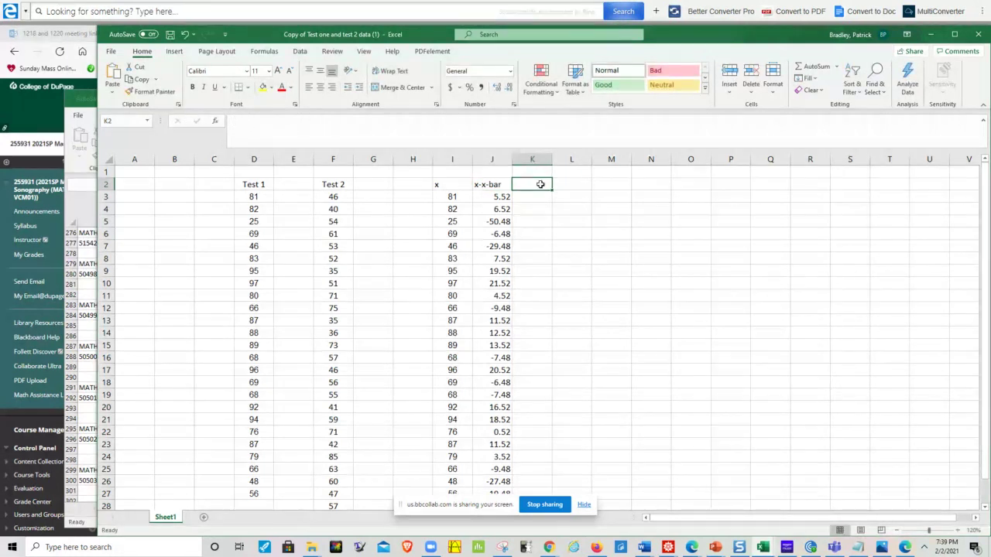
{"action": "key", "text": "ctrl+v"}
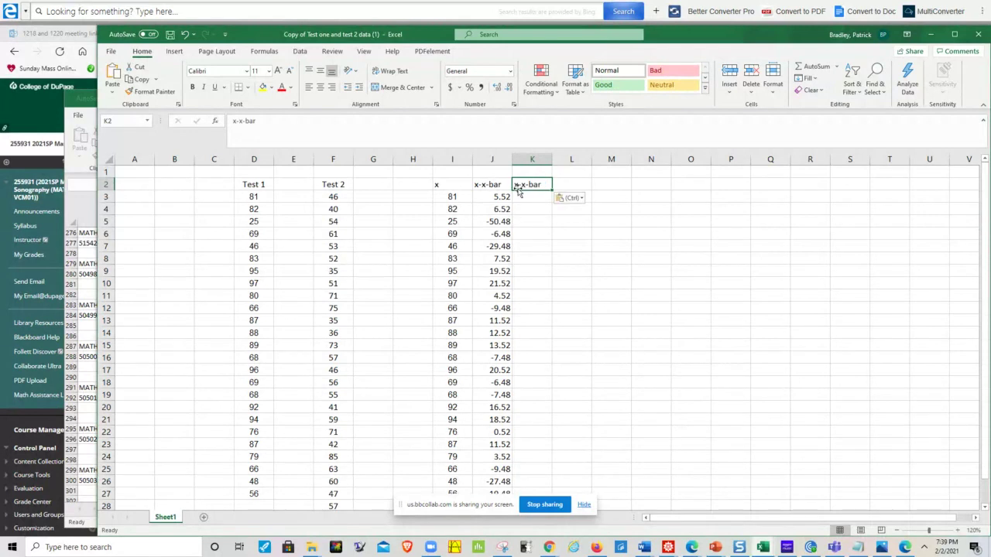
Step: Edit the K2 heading to read (x-x-bar)^2 and autofit column K
{"action": "left_click", "coordinate": [237, 129]}
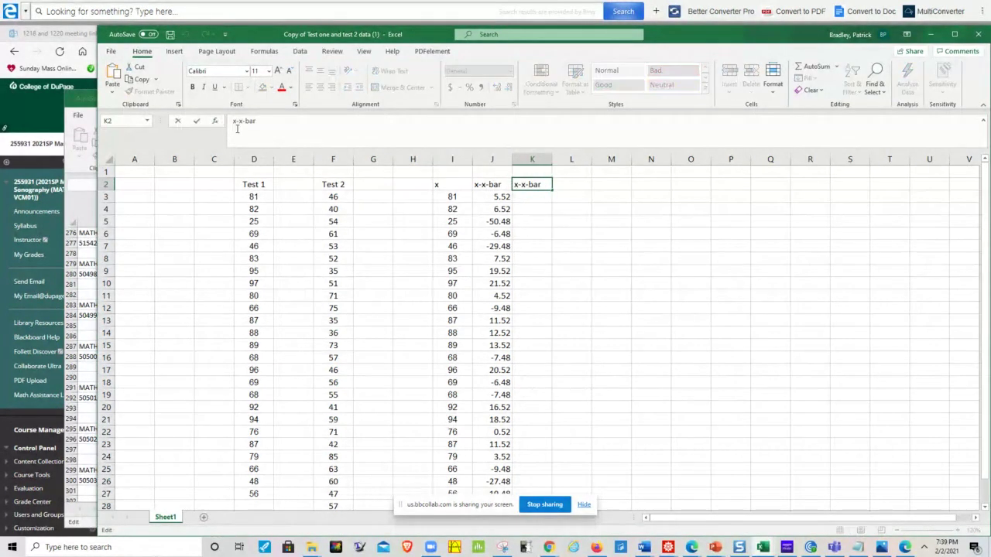
{"action": "type", "text": "("}
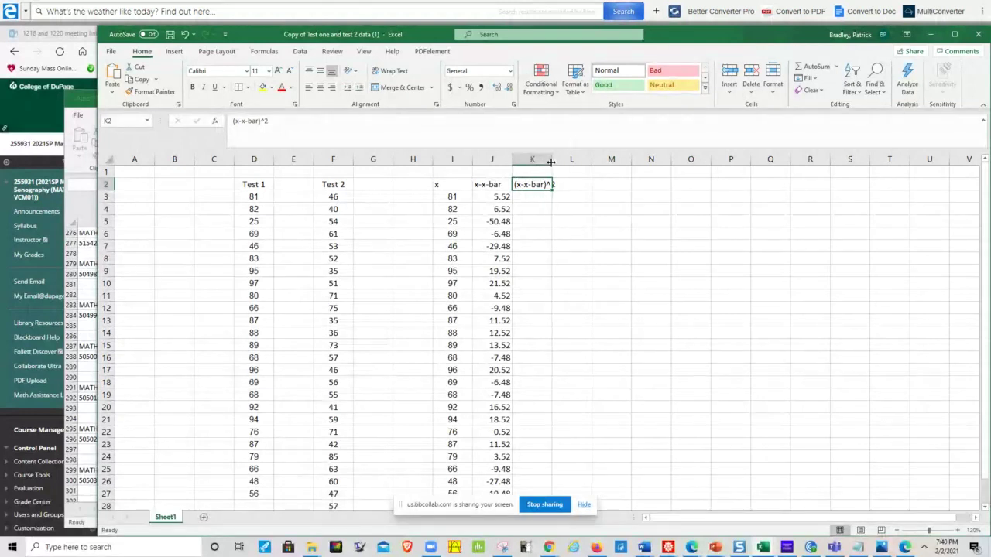
{"action": "double_click", "coordinate": [553, 159]}
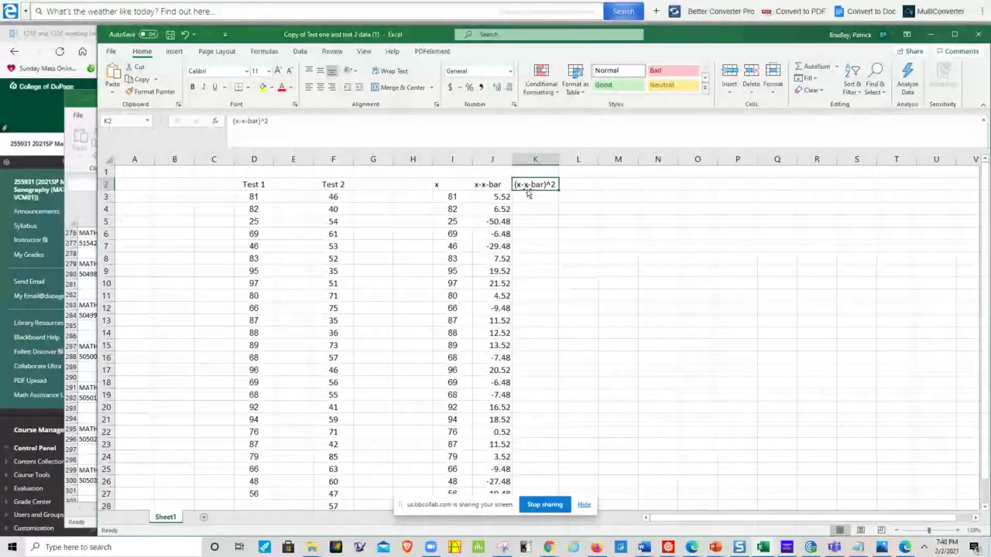
{"action": "left_click", "coordinate": [530, 198]}
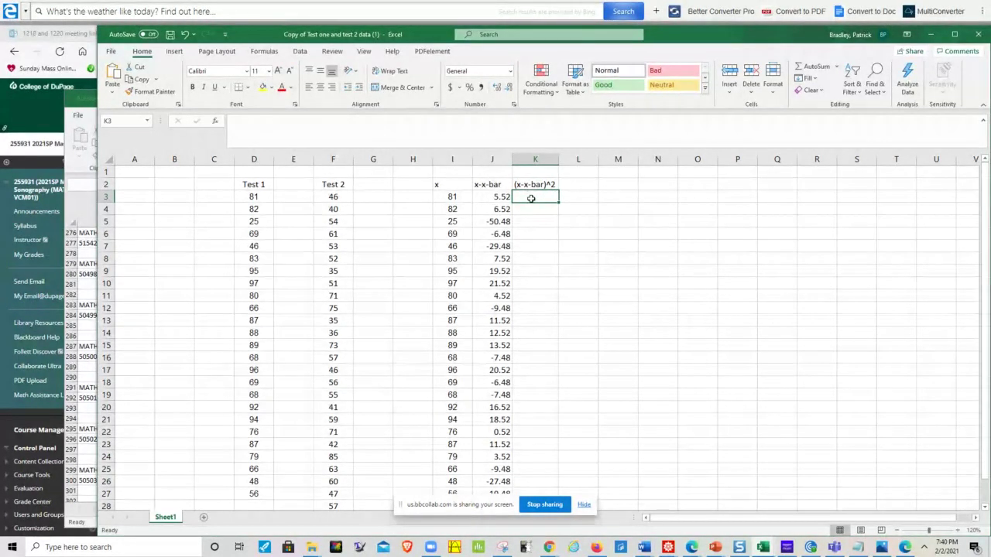
Step: Enter =J3^2 in K3 and fill it down to K27, ending with 379.4704
{"action": "type", "text": "="}
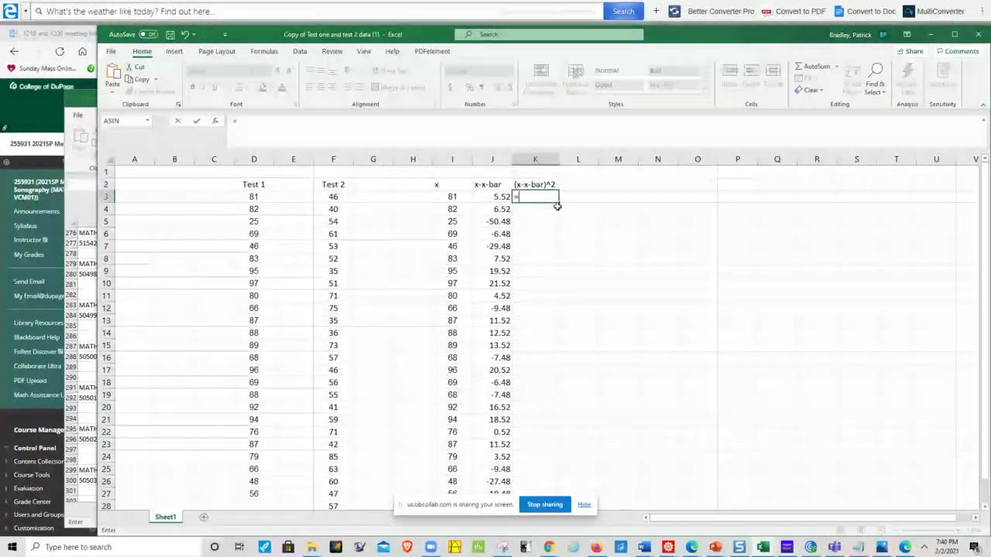
{"action": "left_click", "coordinate": [498, 197]}
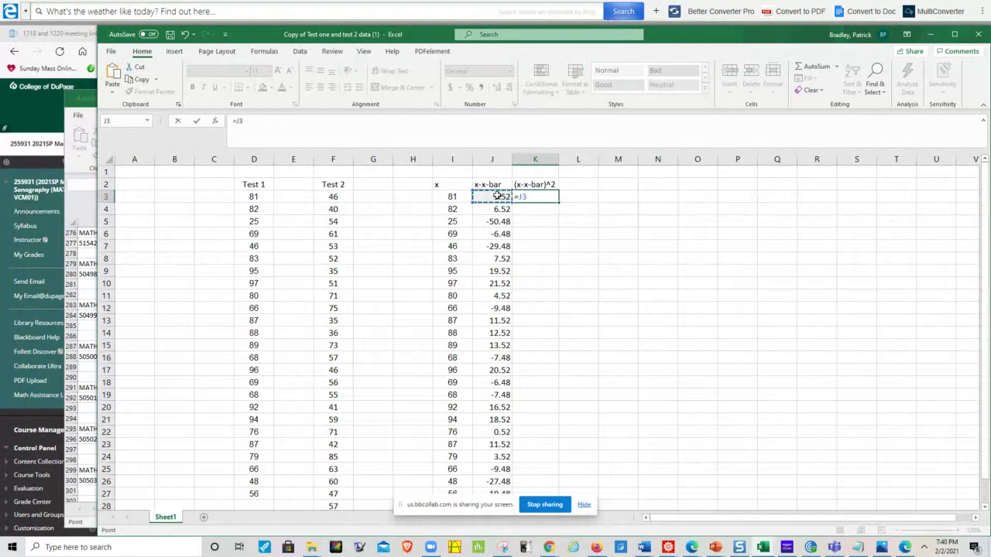
{"action": "type", "text": "^2"}
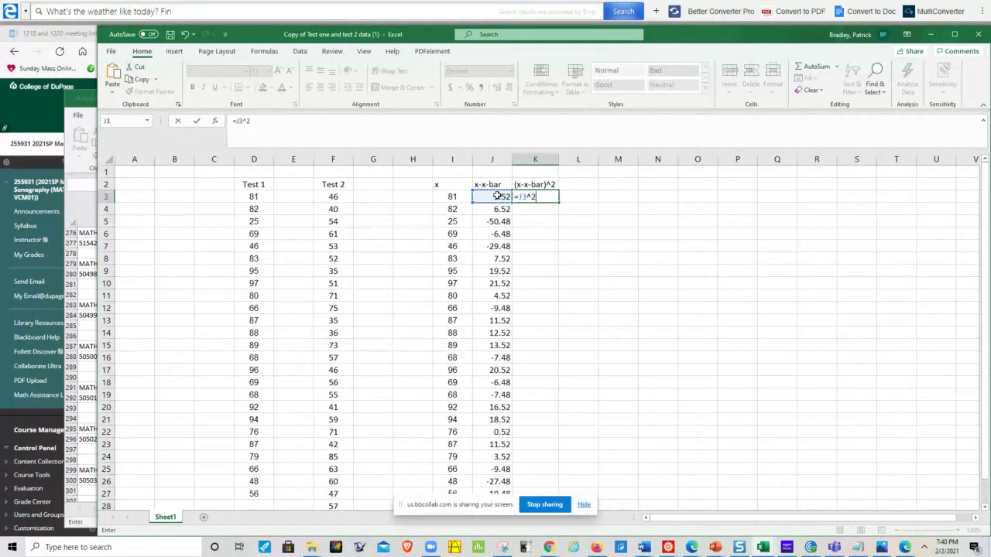
{"action": "key", "text": "Return"}
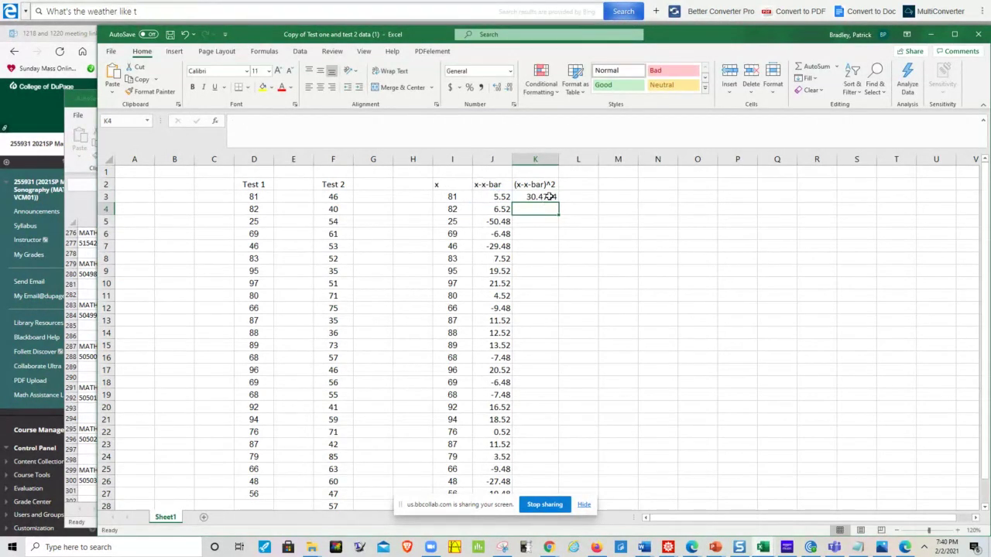
{"action": "left_click", "coordinate": [548, 197]}
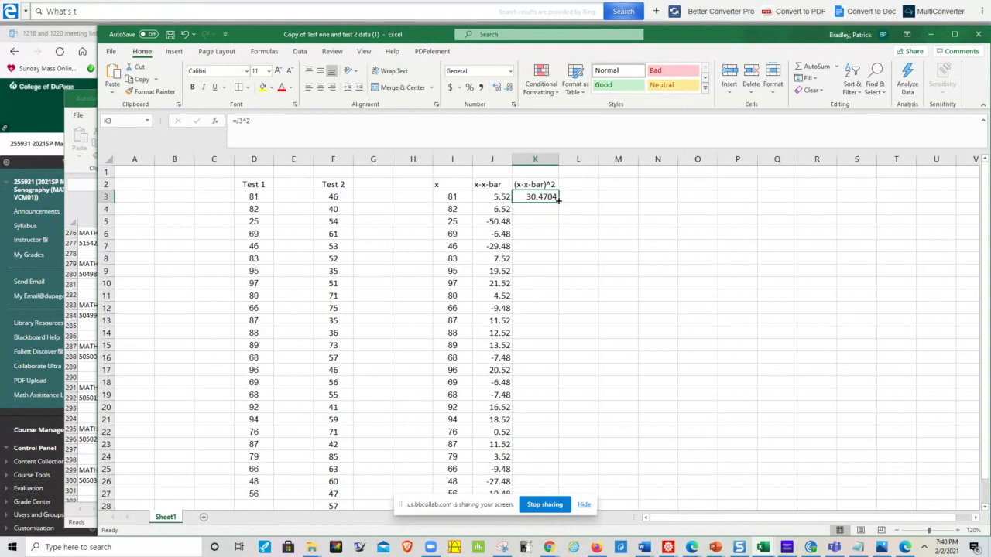
{"action": "left_click_drag", "start_coordinate": [559, 200], "coordinate": [586, 446]}
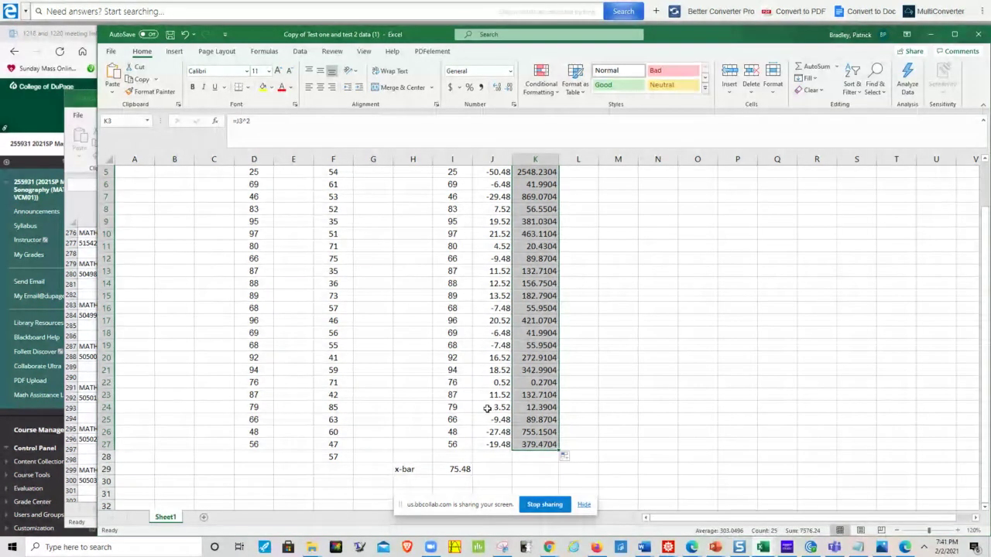
Step: Enter =SUM(K3:K27) in K29, totaling the squared deviations as 7576.24
{"action": "scroll", "coordinate": [487, 408], "scroll_direction": "up", "scroll_amount": 2}
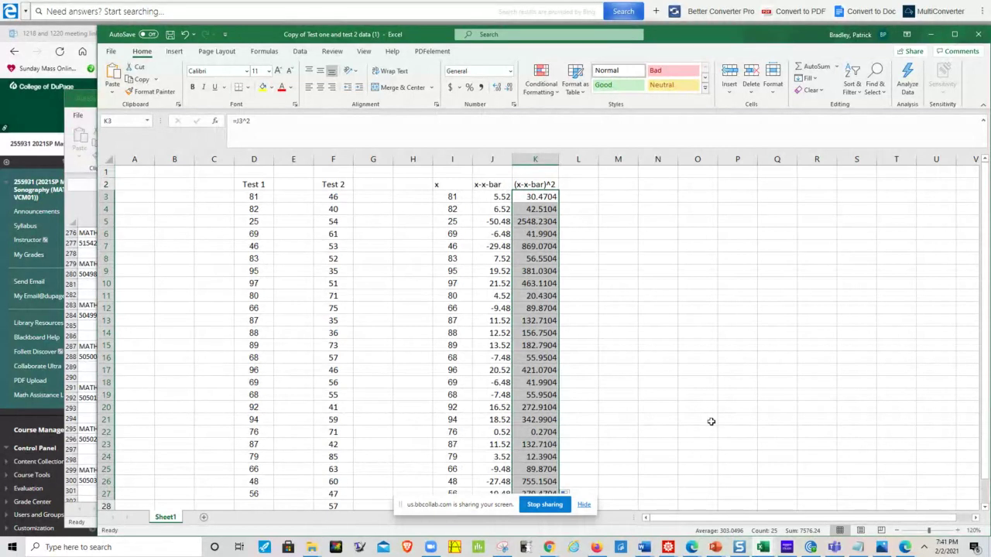
{"action": "scroll", "coordinate": [711, 421], "scroll_direction": "down", "scroll_amount": 3}
{"action": "left_click", "coordinate": [542, 408]}
{"action": "type", "text": "=sum()s"}
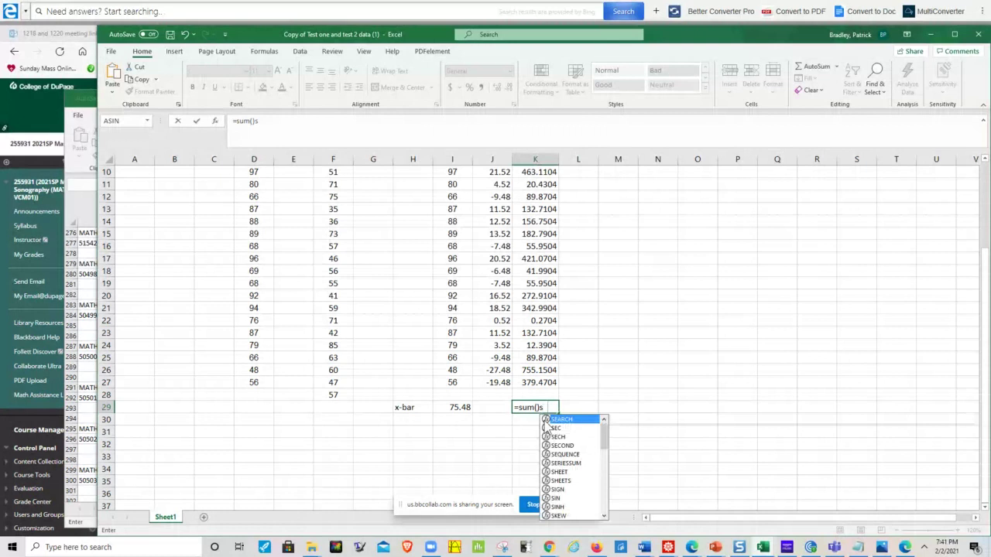
{"action": "type", "text": "u"}
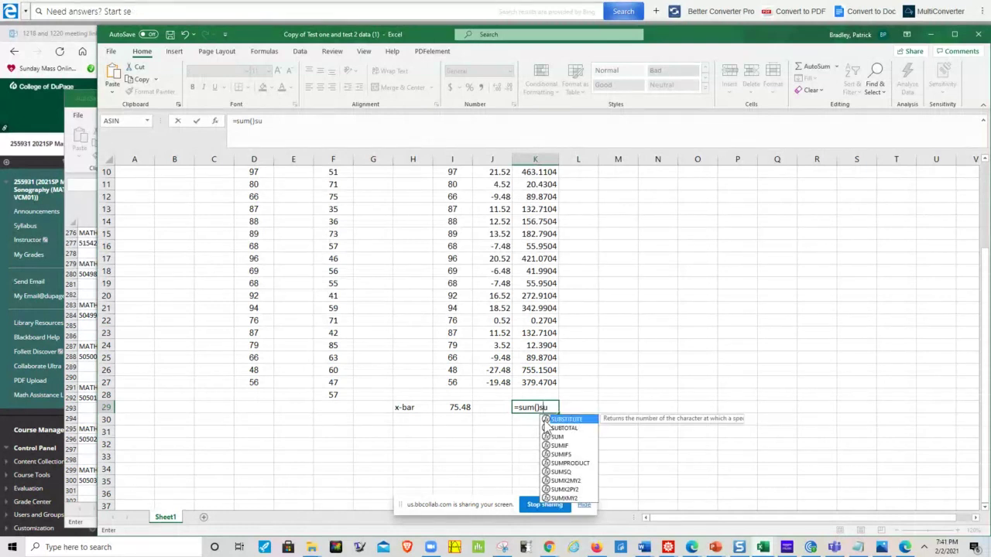
{"action": "key", "text": "BackSpace"}
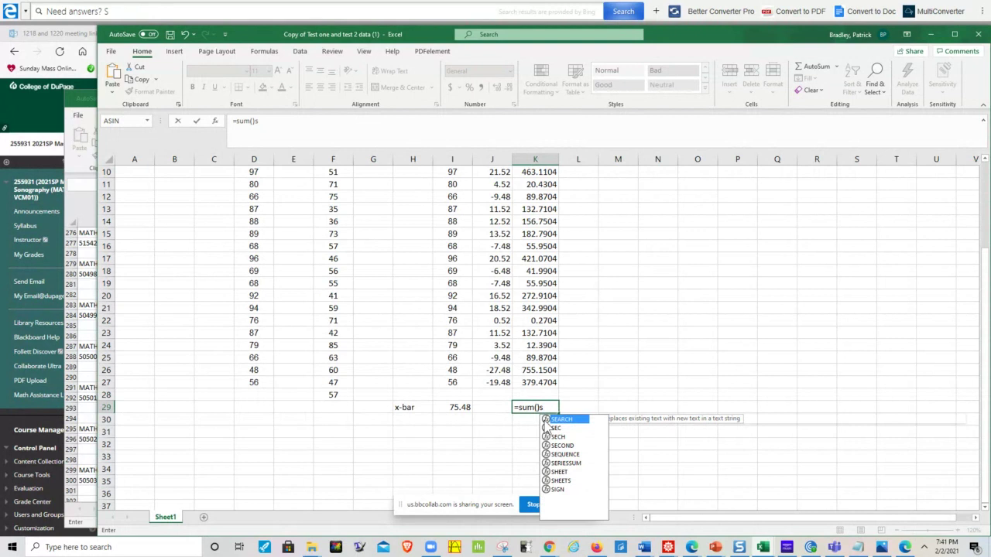
{"action": "key", "text": "BackSpace"}
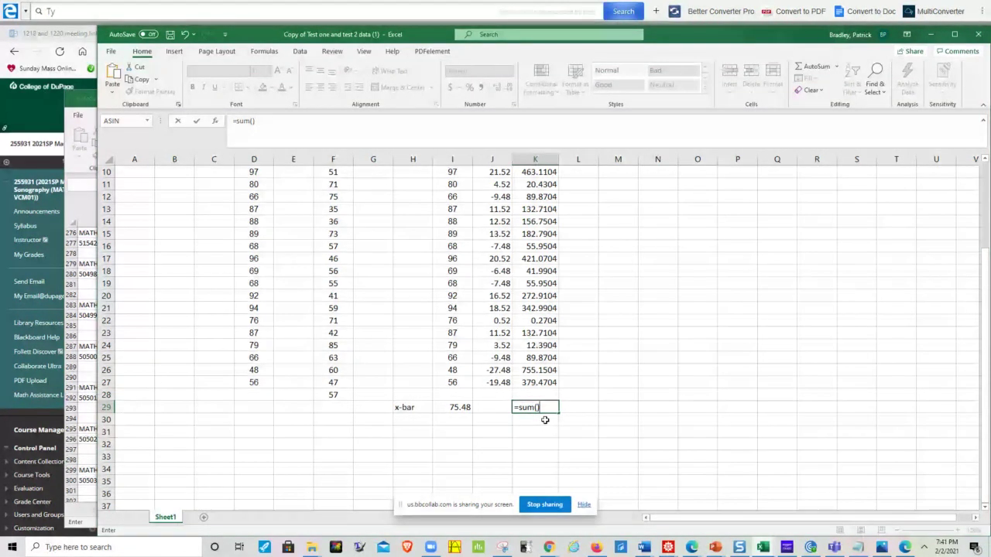
{"action": "left_click", "coordinate": [539, 407]}
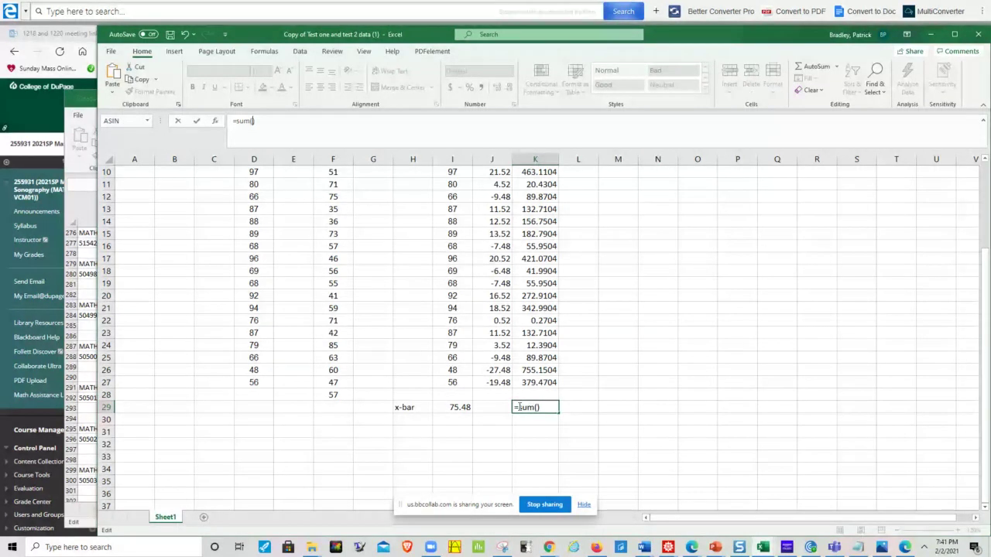
{"action": "left_click_drag", "start_coordinate": [536, 382], "coordinate": [545, 197]}
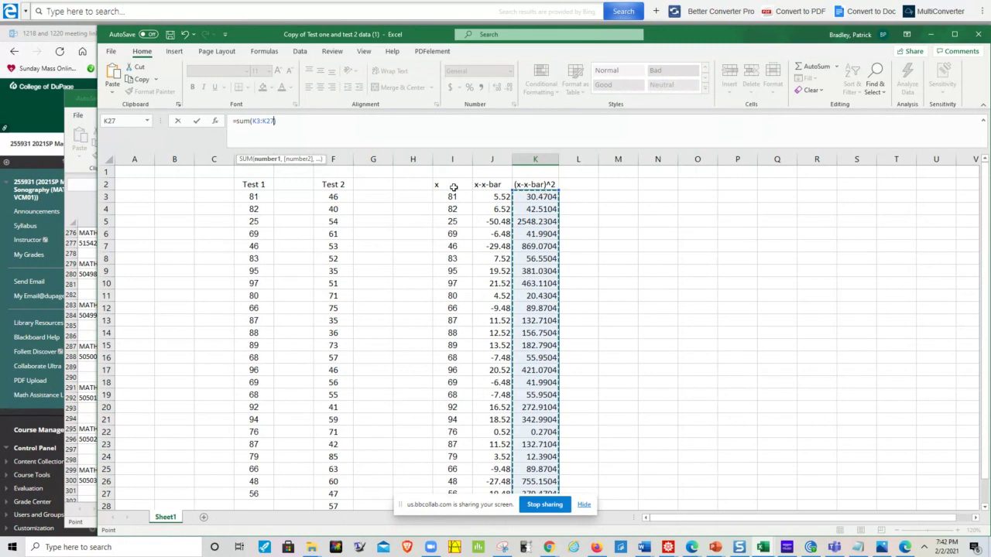
{"action": "left_click", "coordinate": [197, 120]}
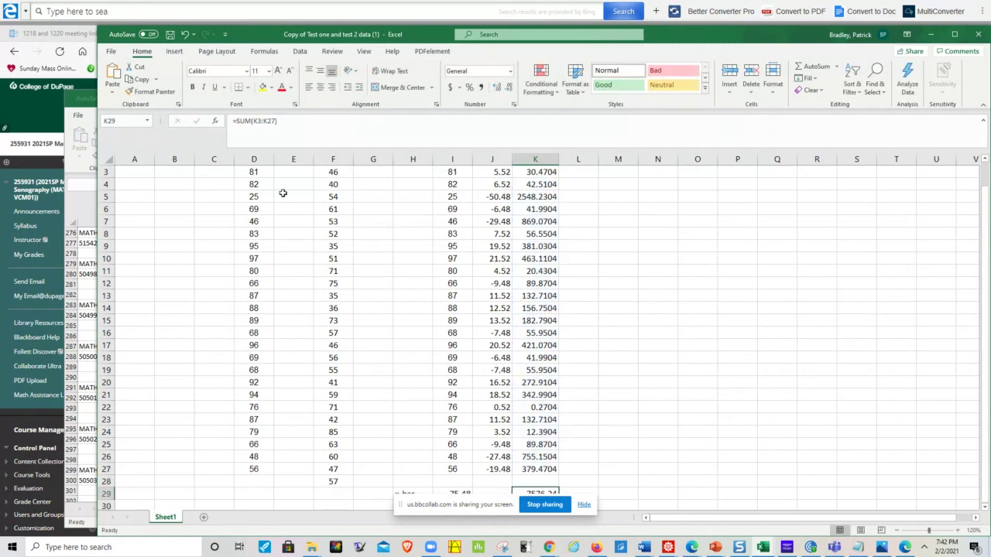
{"action": "scroll", "coordinate": [552, 333], "scroll_direction": "up", "scroll_amount": 1}
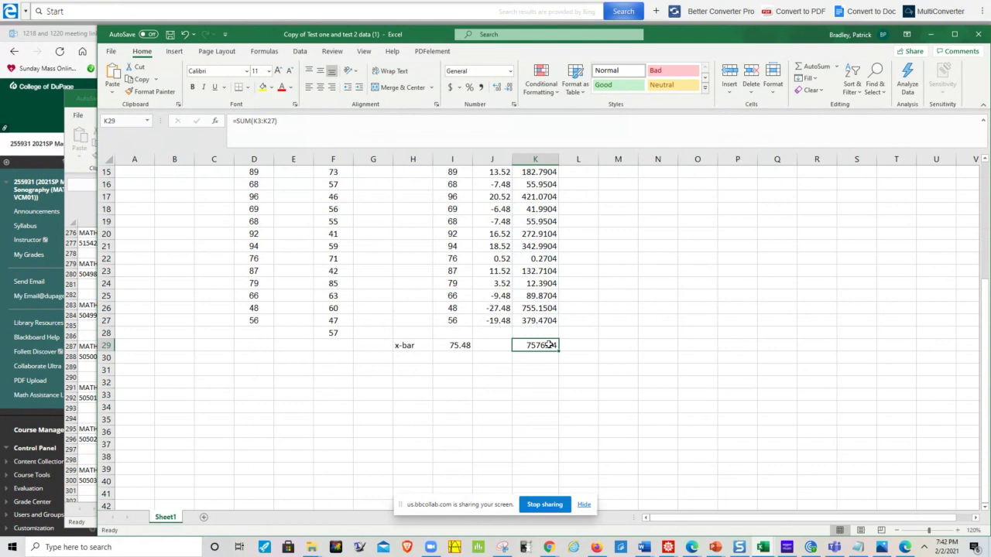
Step: Enter =K29/23 in M30, giving a variance of 329.402
{"action": "left_click", "coordinate": [619, 362]}
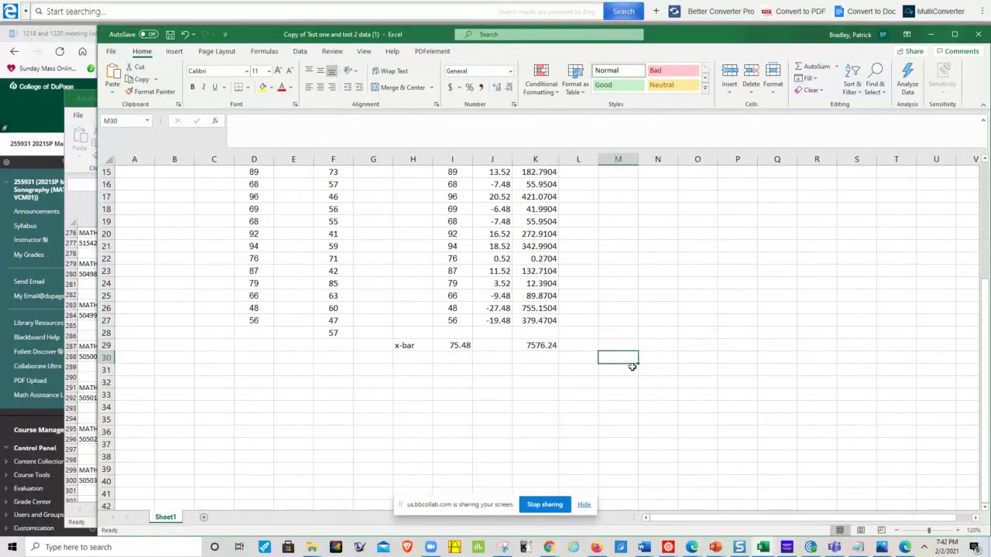
{"action": "type", "text": "="}
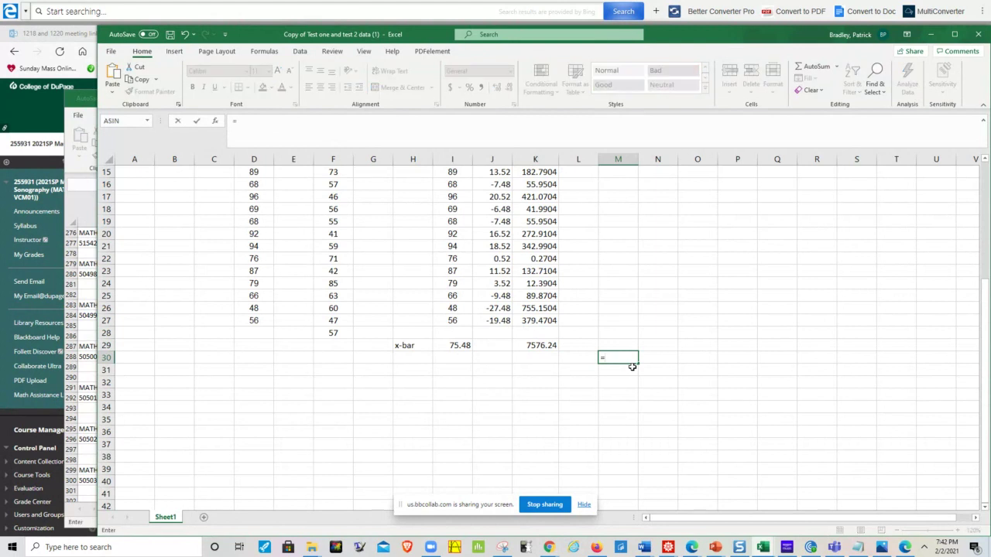
{"action": "left_click", "coordinate": [544, 346]}
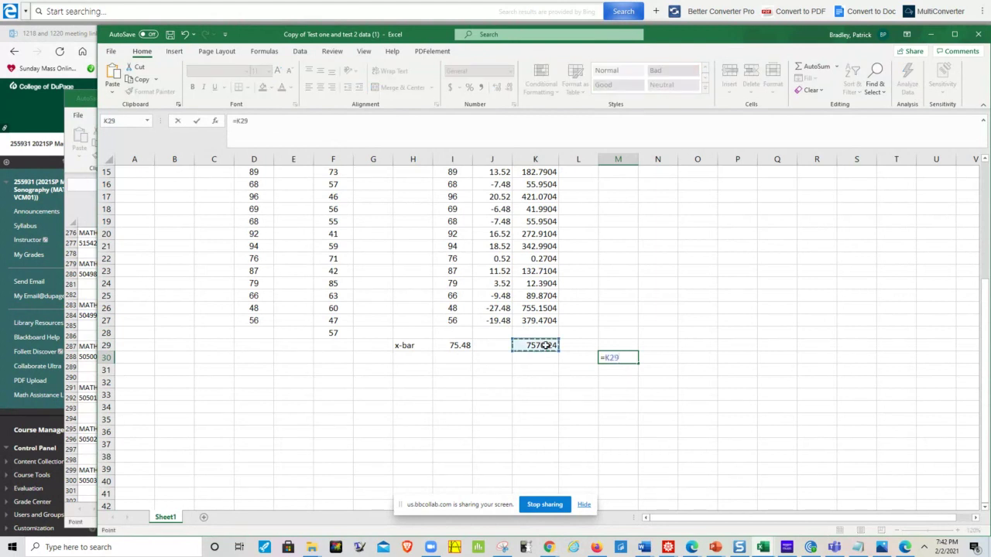
{"action": "type", "text": "/"}
{"action": "type", "text": "23"}
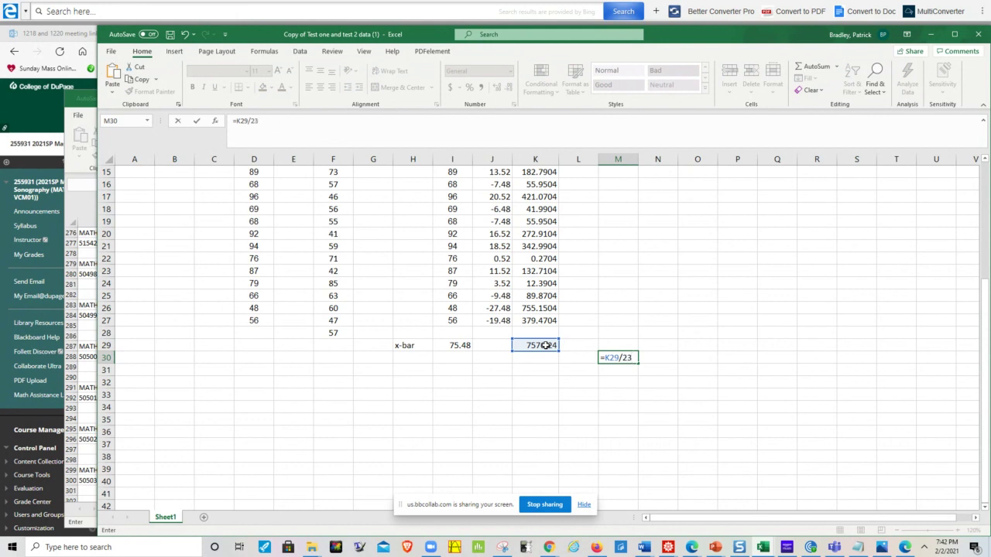
{"action": "key", "text": "Return"}
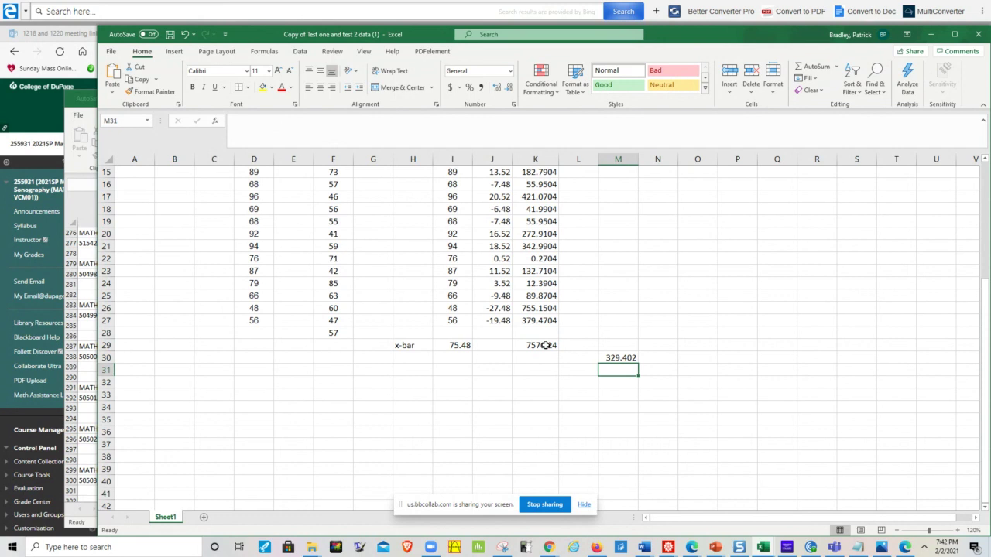
{"action": "left_click", "coordinate": [574, 360]}
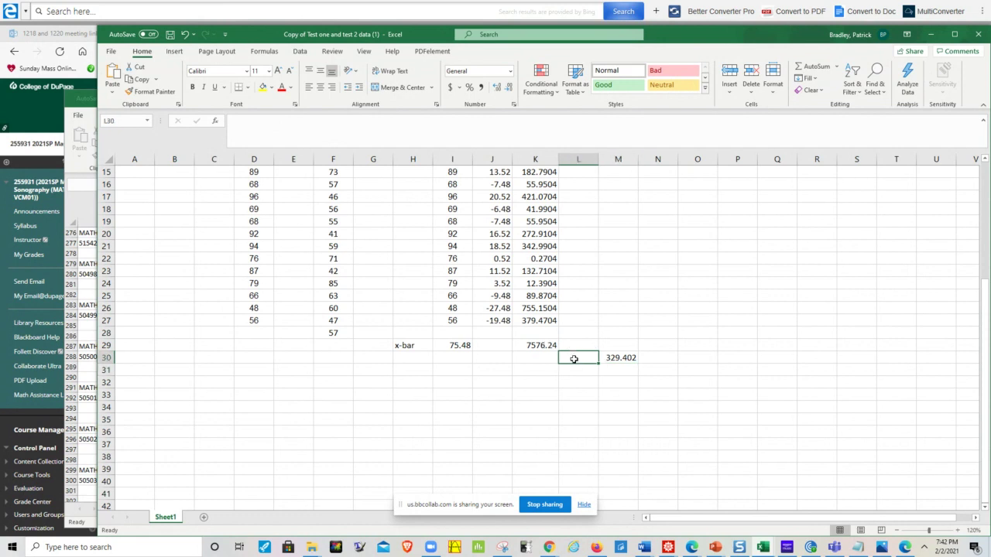
Step: Label L30 'Variance' and L31 'st dev', correcting a typo in the second label
{"action": "type", "text": "="}
{"action": "type", "text": "Variance"}
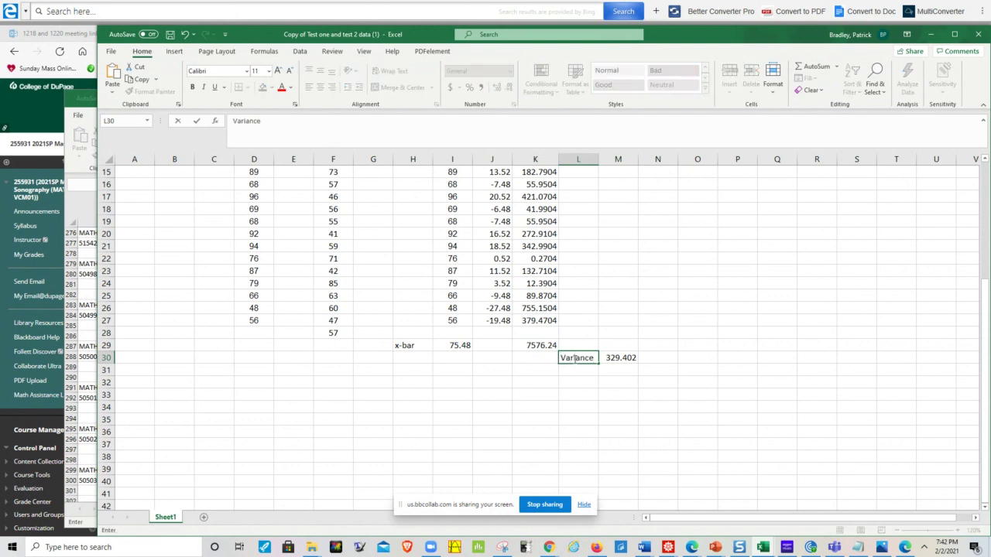
{"action": "left_click", "coordinate": [594, 378]}
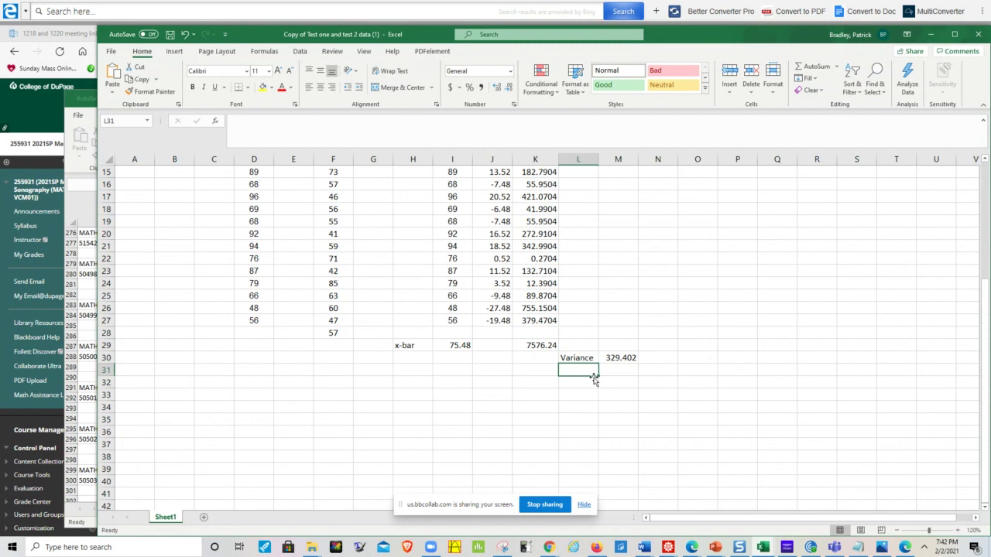
{"action": "type", "text": "st dv"}
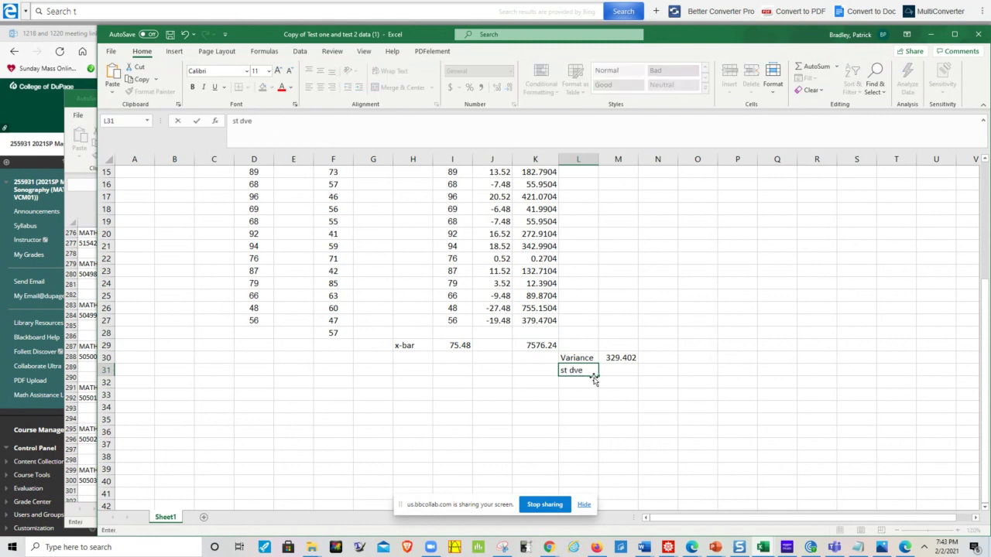
{"action": "key", "text": "BackSpace"}
{"action": "type", "text": "ev"}
{"action": "left_click", "coordinate": [619, 358]}
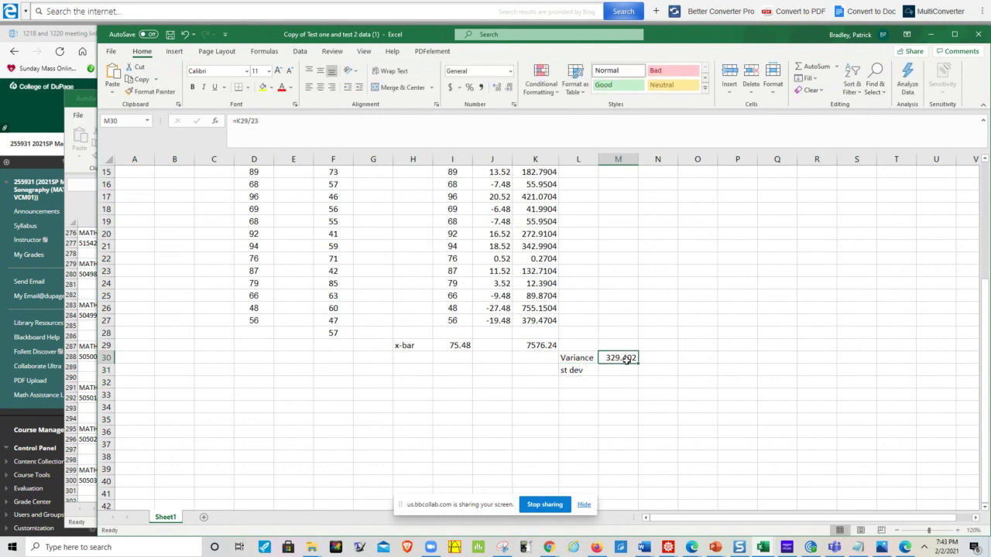
{"action": "type", "text": "="}
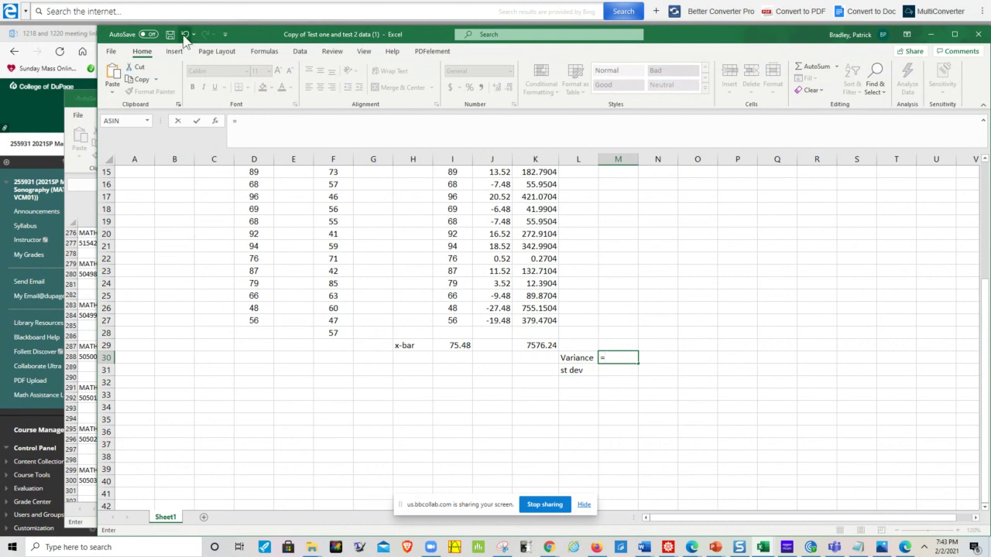
Step: Change the M30 variance divisor from 23 to 25, undoing a stray M31 reference
{"action": "key", "text": "Up"}
{"action": "key", "text": "Left"}
{"action": "key", "text": "Left"}
{"action": "type", "text": "/23"}
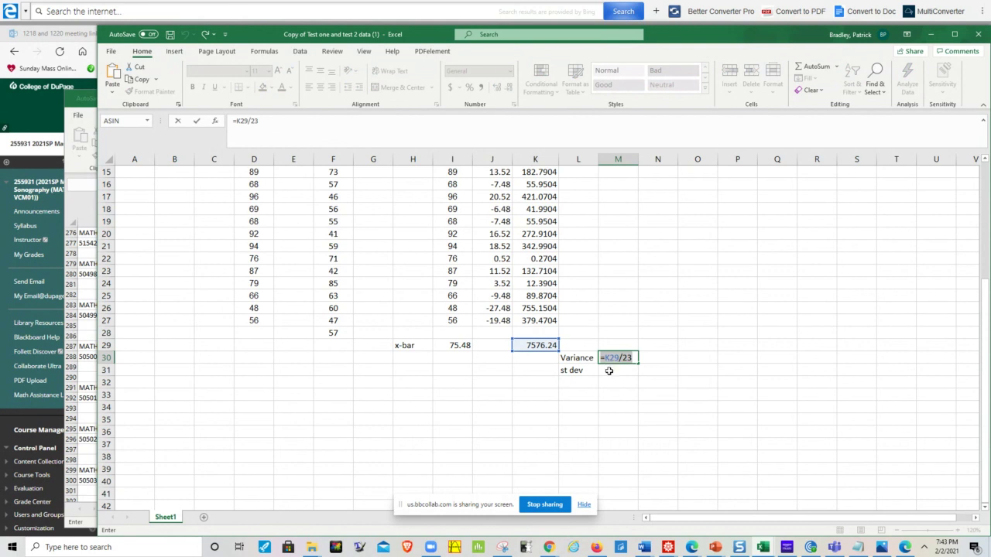
{"action": "left_click", "coordinate": [609, 372]}
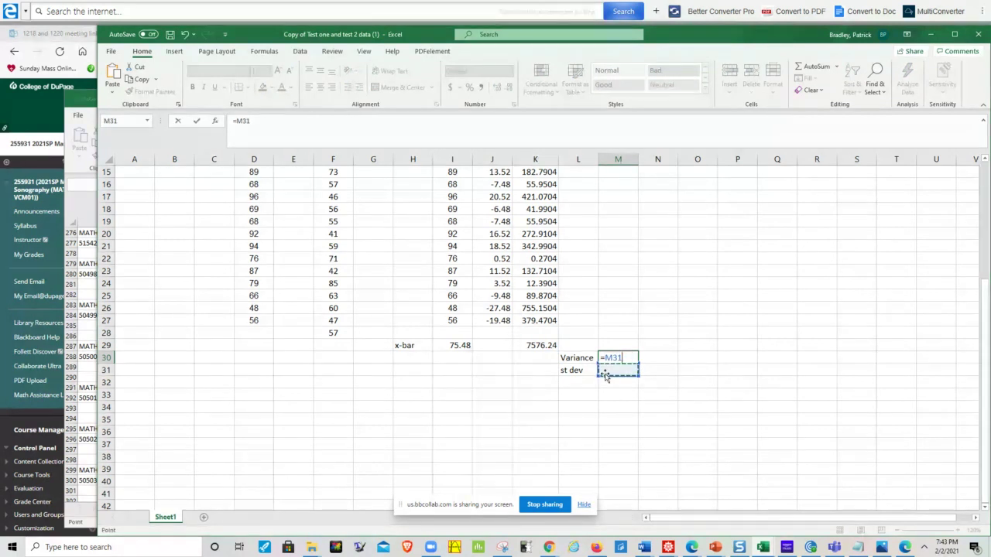
{"action": "left_click", "coordinate": [184, 35]}
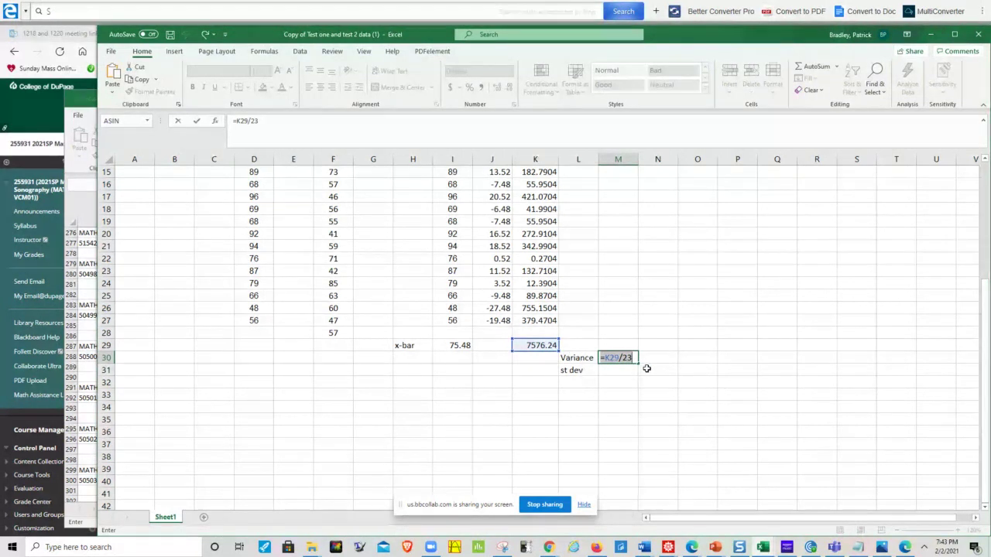
{"action": "left_click", "coordinate": [261, 122]}
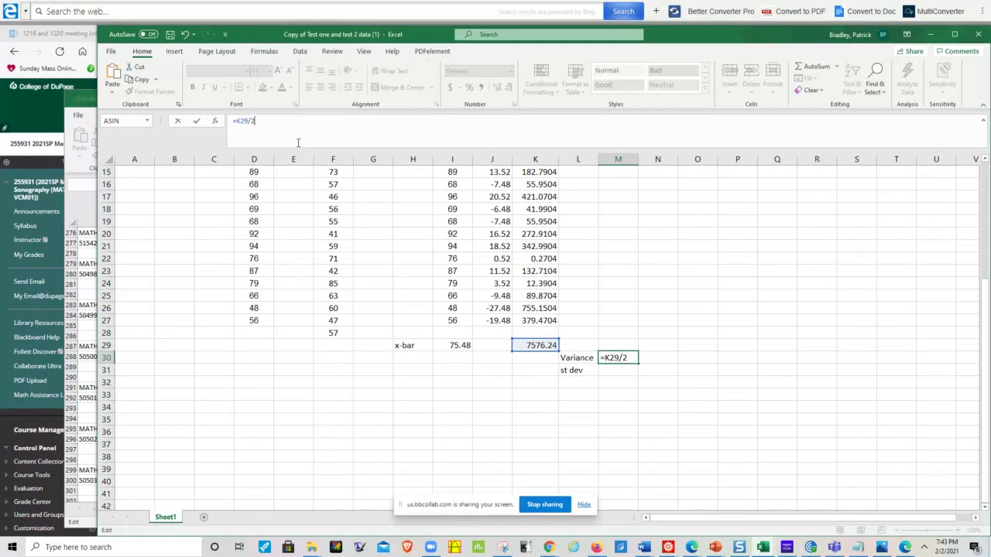
{"action": "key", "text": "BackSpace"}
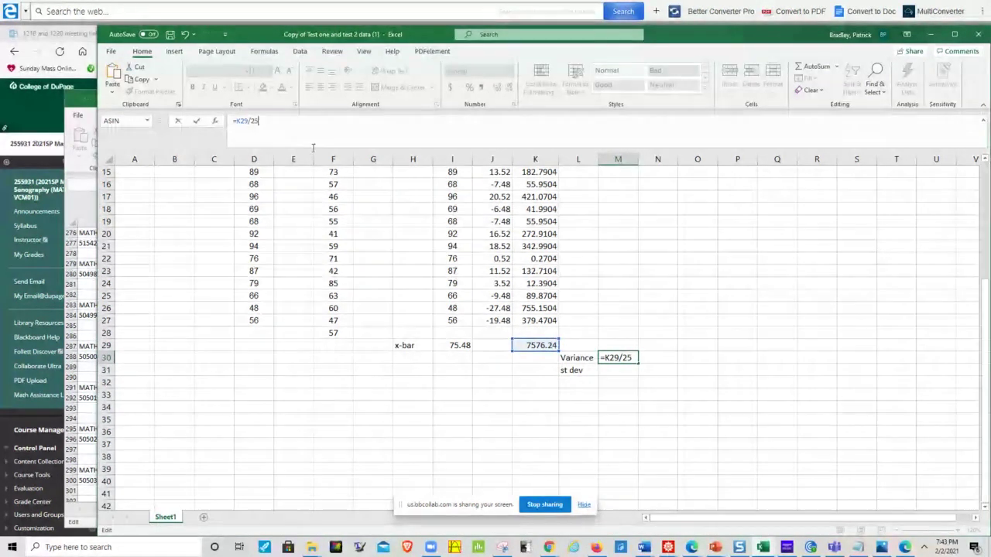
{"action": "type", "text": "5"}
{"action": "left_click", "coordinate": [199, 120]}
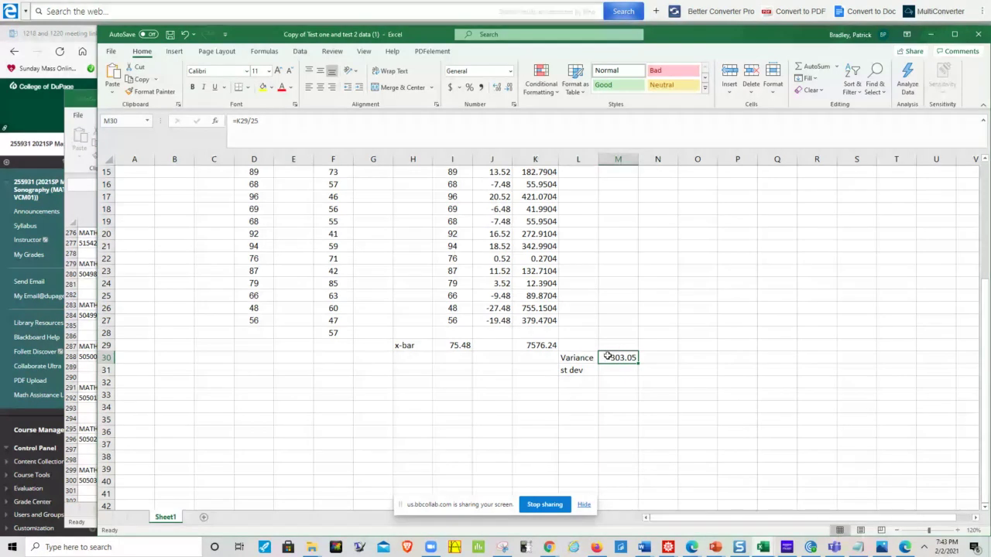
Step: Re-enter M30 as =K29/25, showing a variance of 303.05
{"action": "key", "text": "BackSpace"}
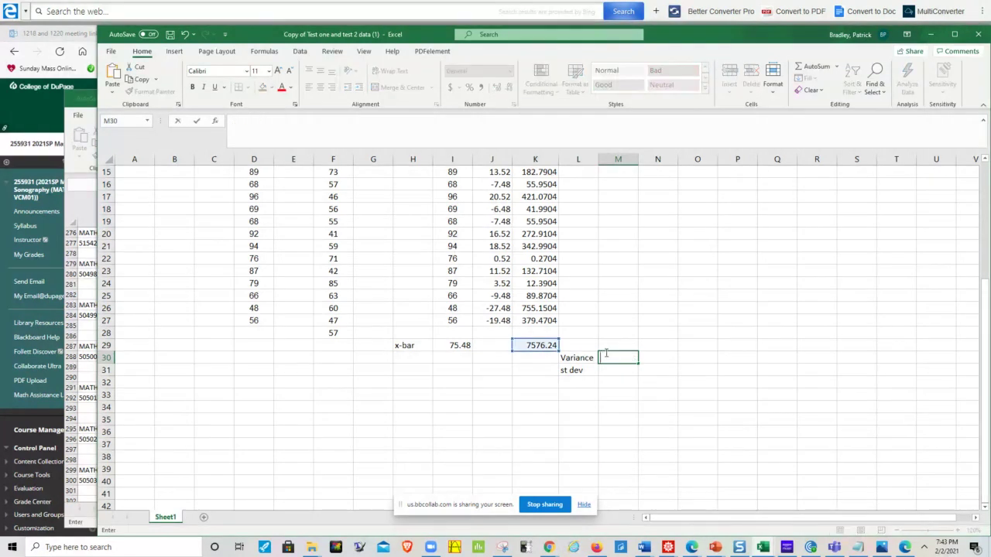
{"action": "type", "text": "="}
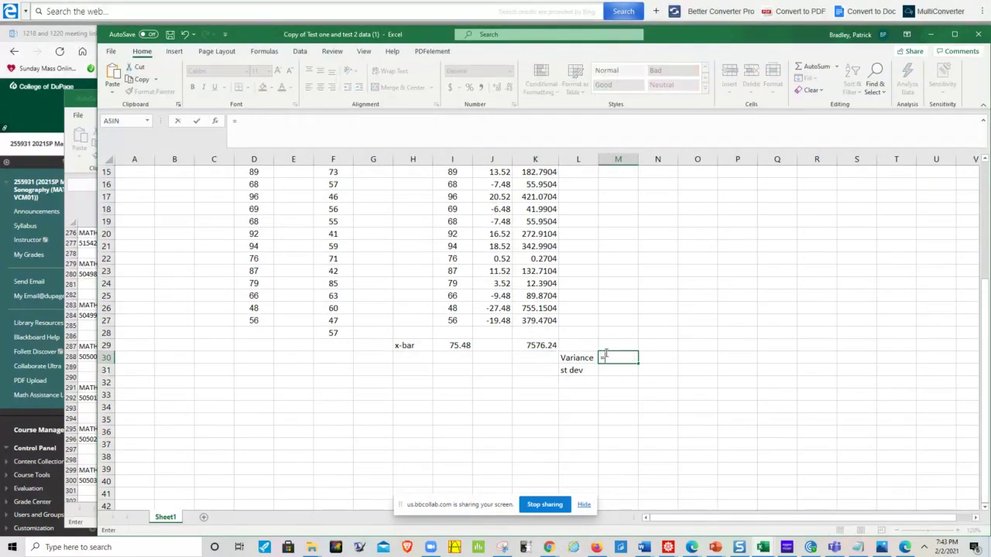
{"action": "left_click", "coordinate": [544, 346]}
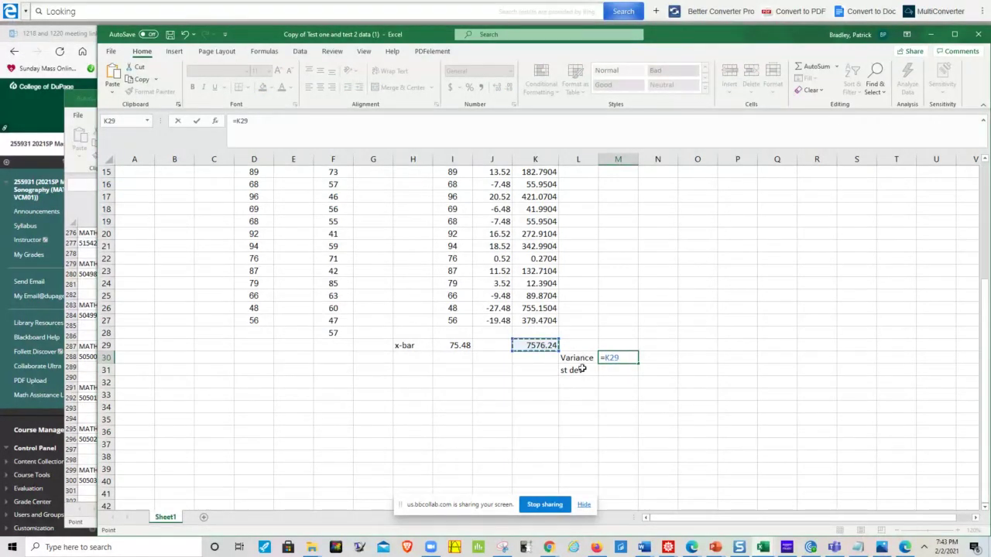
{"action": "type", "text": "/25"}
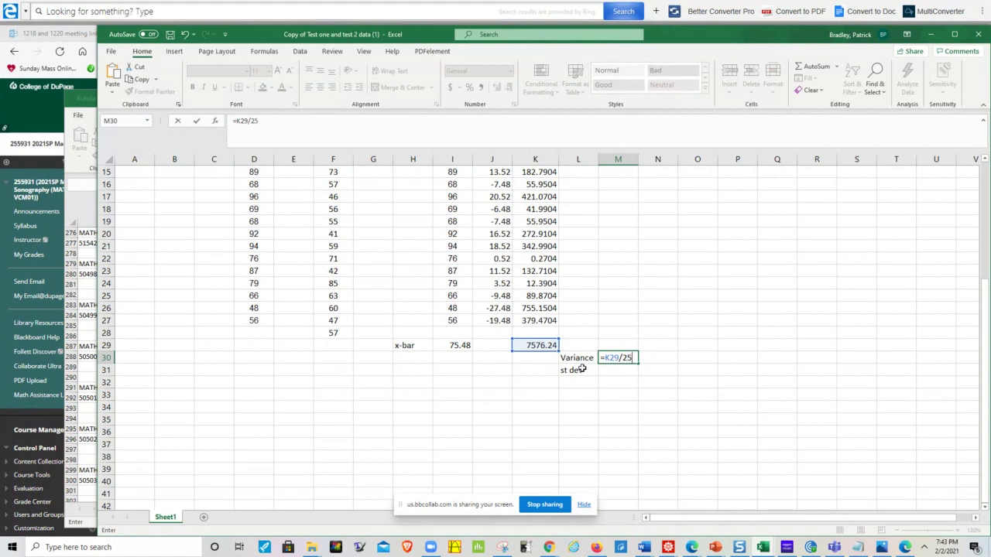
{"action": "key", "text": "Return"}
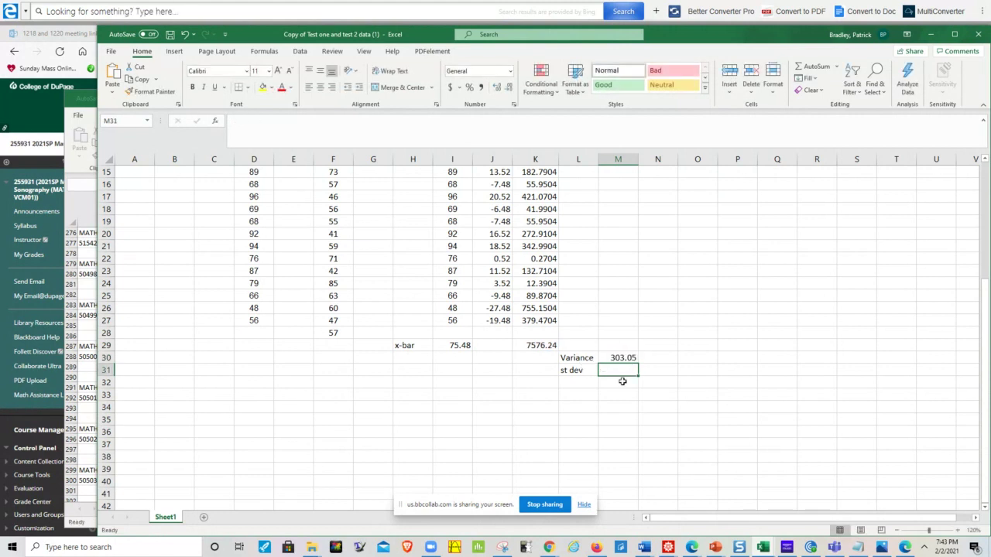
Step: Enter =SQRT(M30) in M31 for the Test 1 standard deviation
{"action": "type", "text": "="}
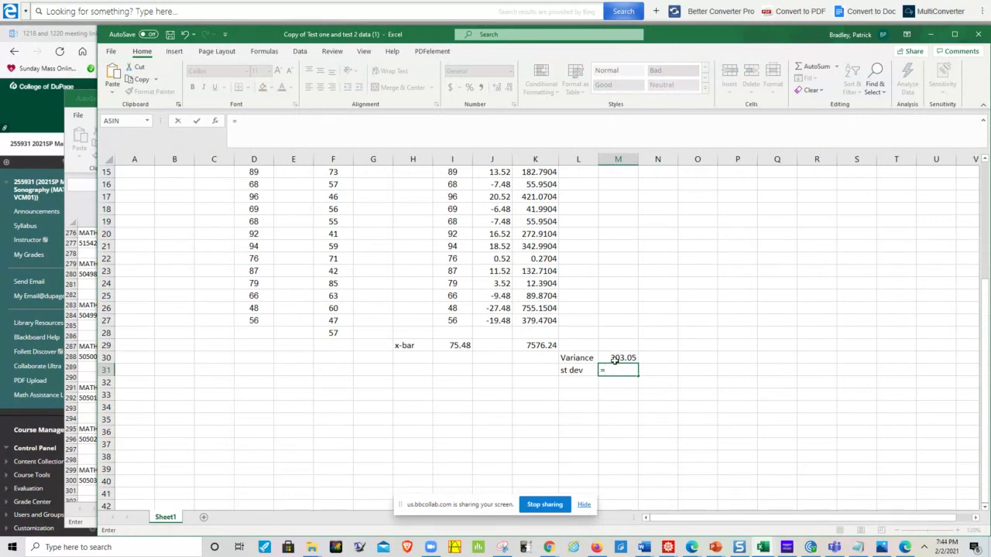
{"action": "left_click", "coordinate": [614, 360]}
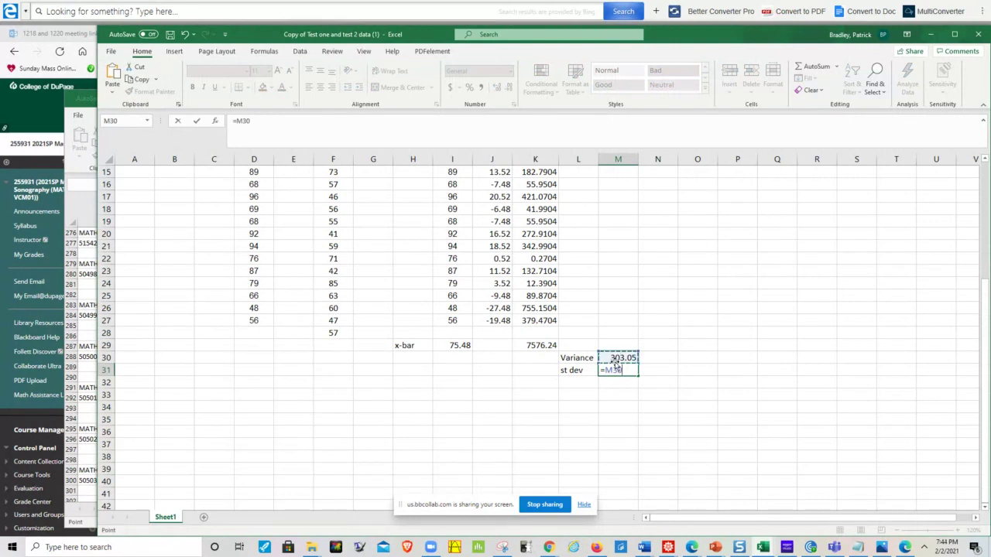
{"action": "key", "text": "BackSpace"}
{"action": "key", "text": "BackSpace"}
{"action": "key", "text": "BackSpace"}
{"action": "key", "text": "BackSpace"}
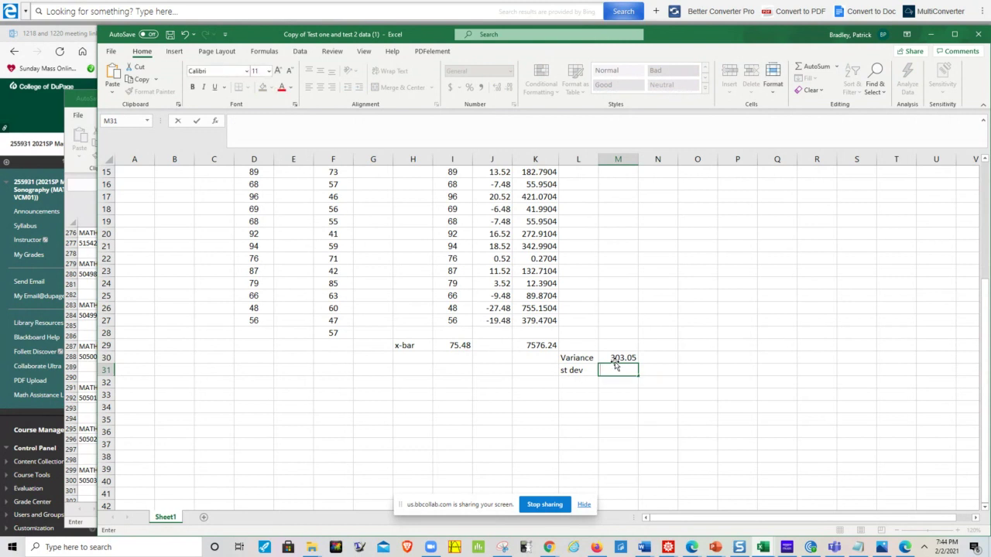
{"action": "type", "text": "="}
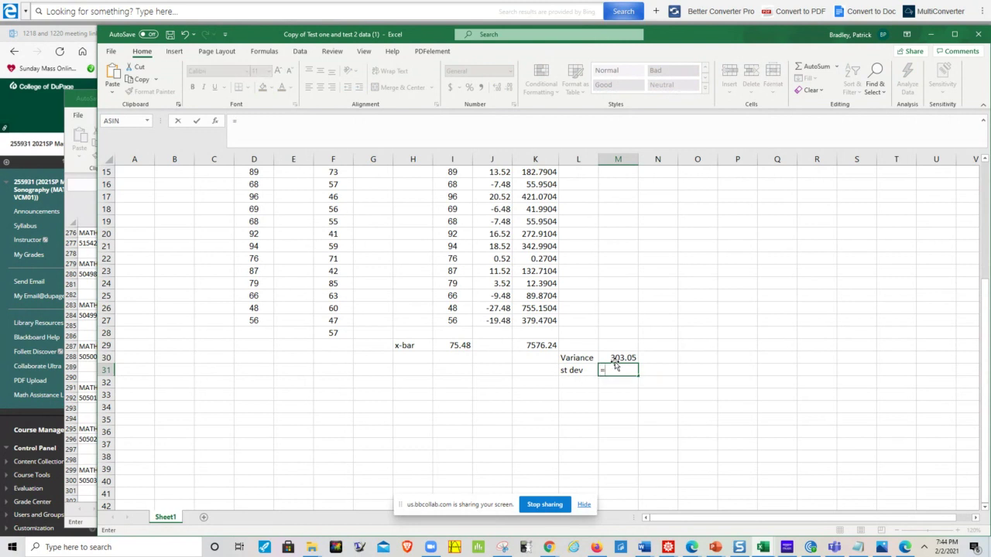
{"action": "type", "text": "sqrt"}
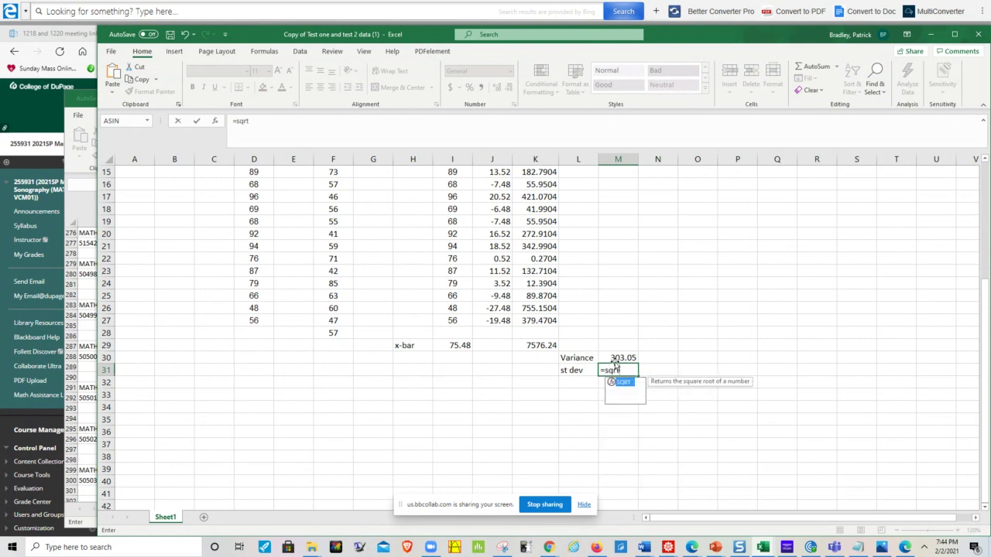
{"action": "type", "text": "()"}
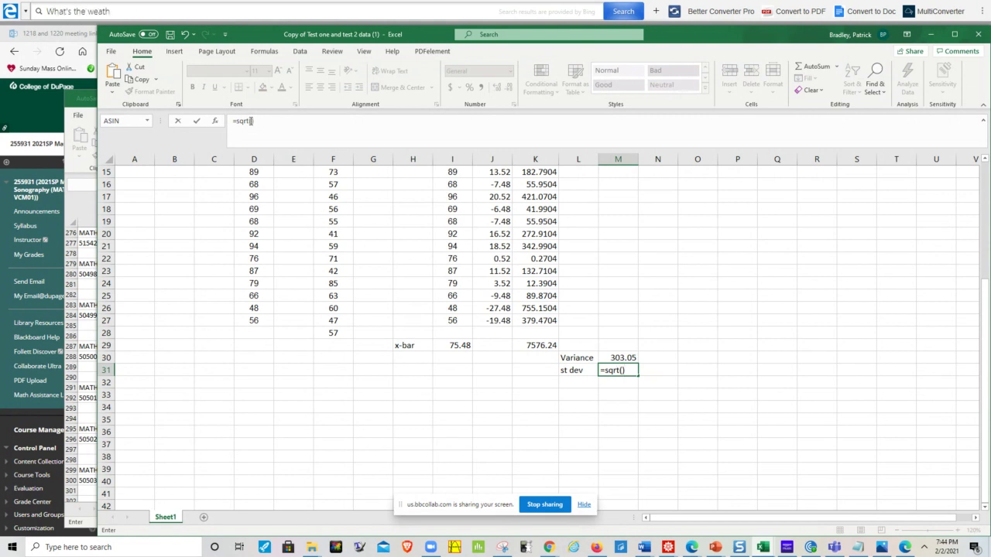
{"action": "left_click", "coordinate": [249, 118]}
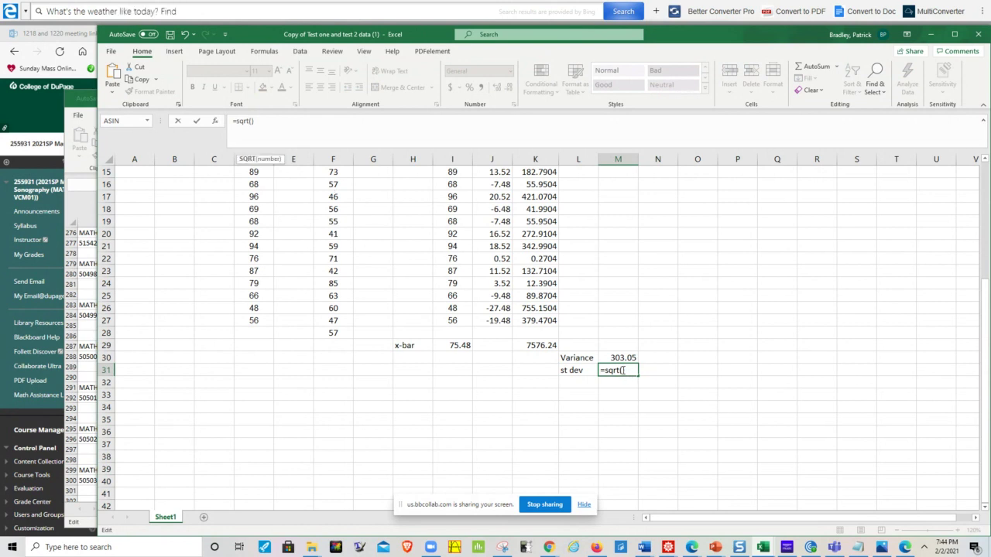
{"action": "left_click", "coordinate": [627, 357]}
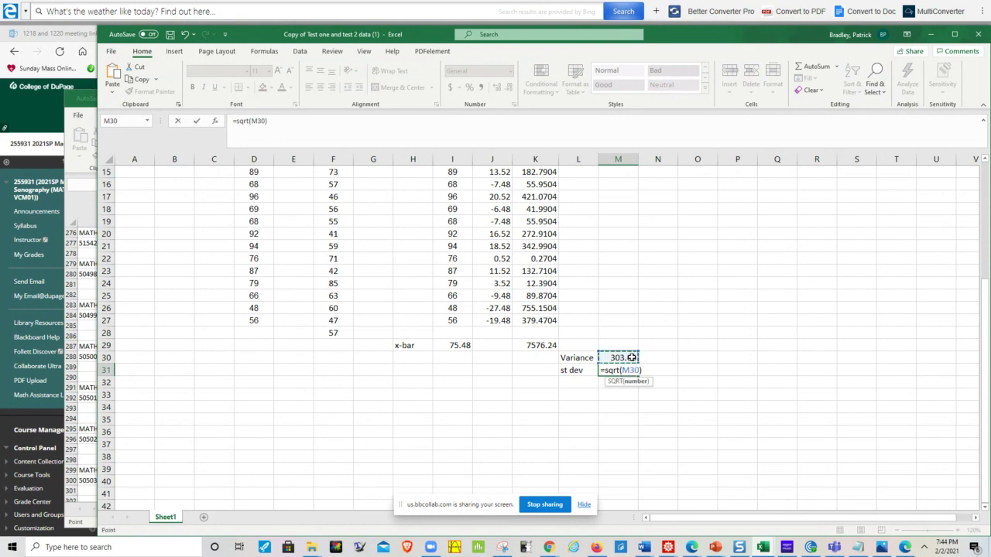
{"action": "key", "text": "Return"}
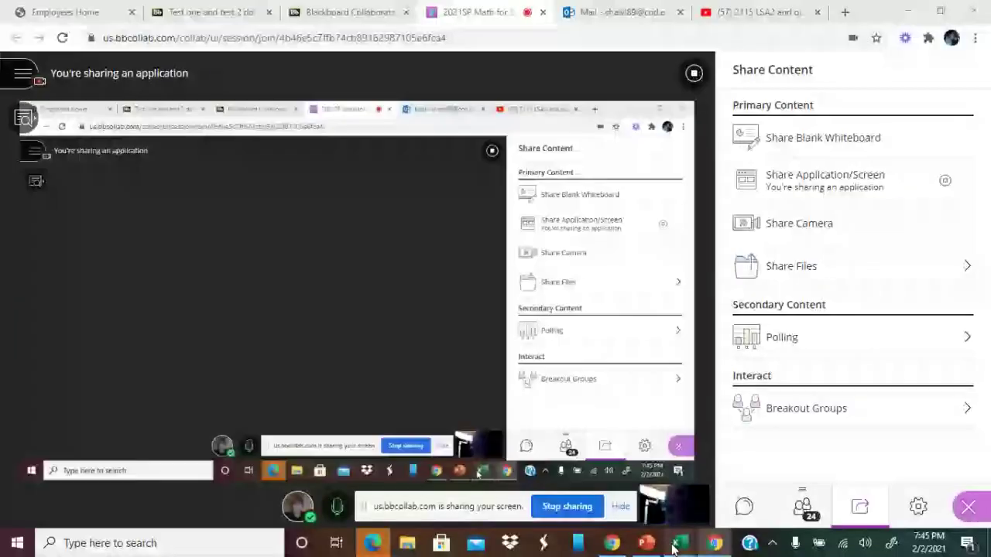
Step: Switch to the other Test one and test 2 workbook and type an x heading in N1
{"action": "mouse_move", "coordinate": [676, 542]}
{"action": "left_click", "coordinate": [736, 478]}
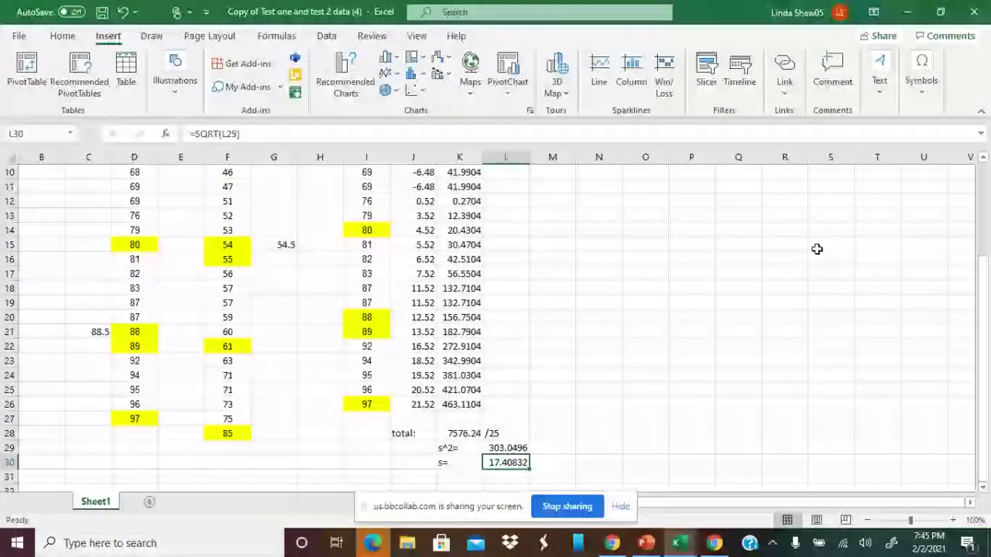
{"action": "left_click_drag", "start_coordinate": [982, 300], "coordinate": [984, 180]}
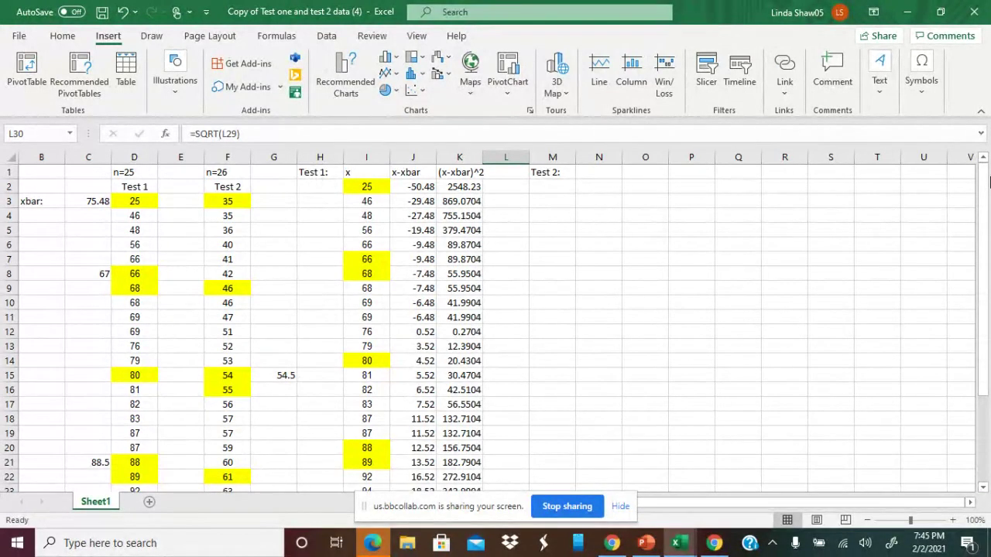
{"action": "left_click", "coordinate": [588, 172]}
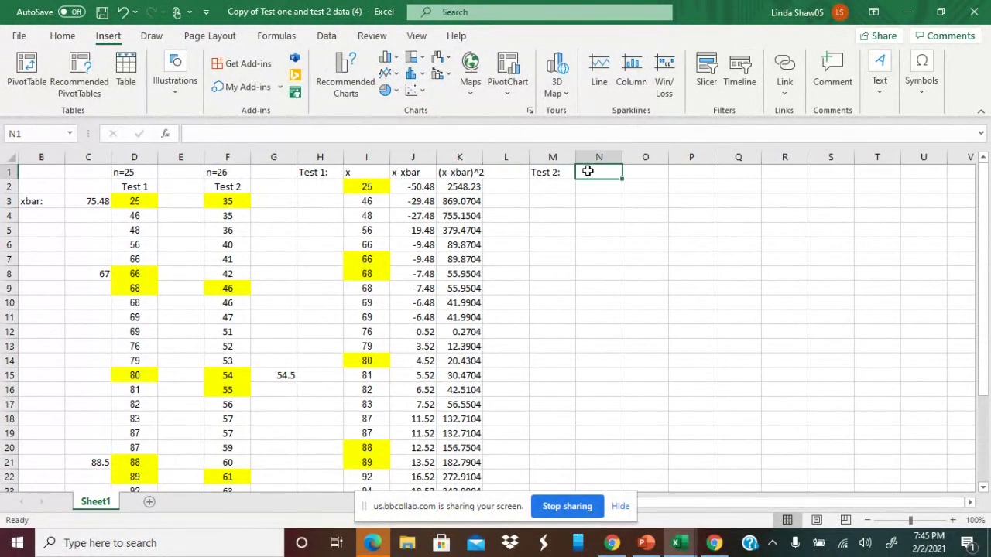
{"action": "type", "text": "x"}
{"action": "key", "text": "Return"}
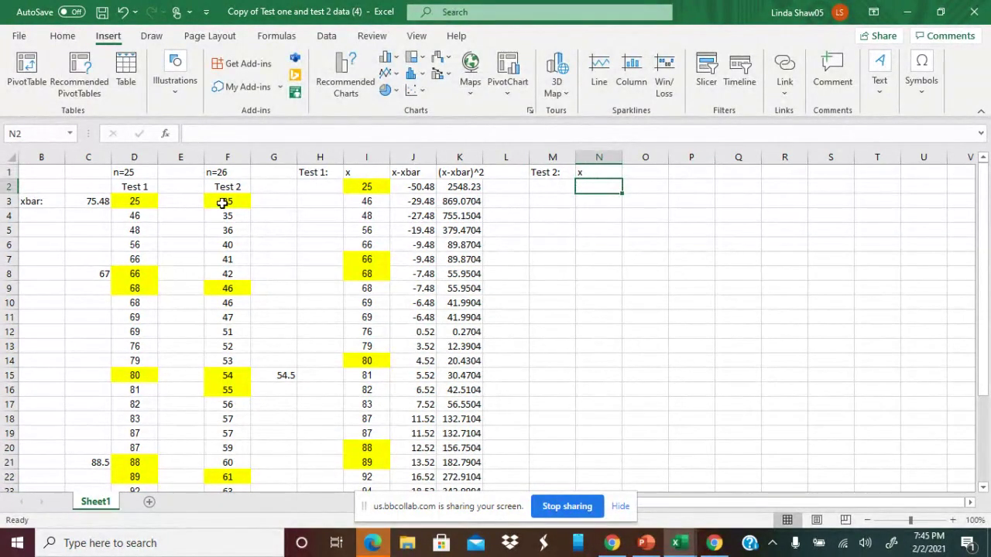
Step: Copy the Test 2 scores from F3:F28 into column N below the x heading
{"action": "left_click_drag", "start_coordinate": [224, 203], "coordinate": [231, 451]}
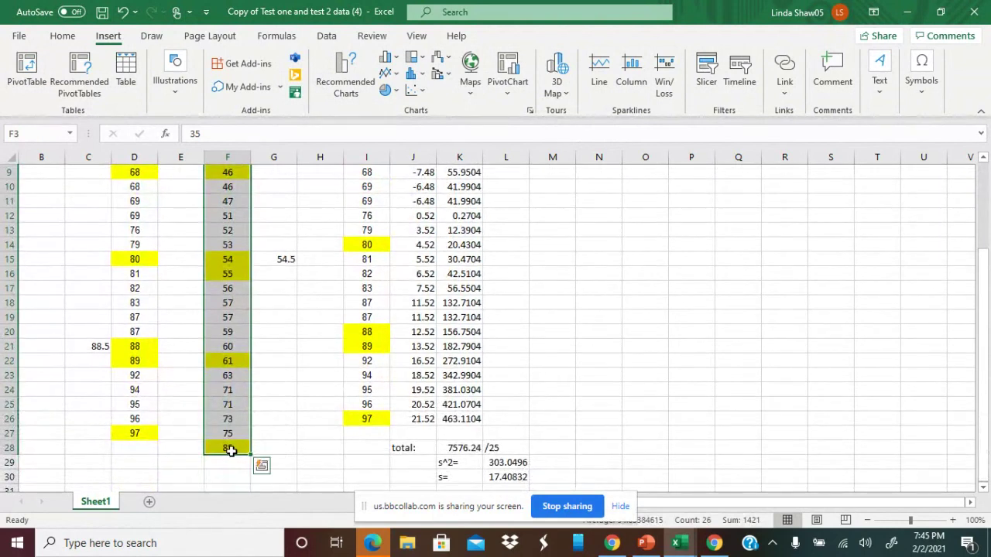
{"action": "key", "text": "ctrl+c"}
{"action": "scroll", "coordinate": [542, 325], "scroll_direction": "up", "scroll_amount": 3}
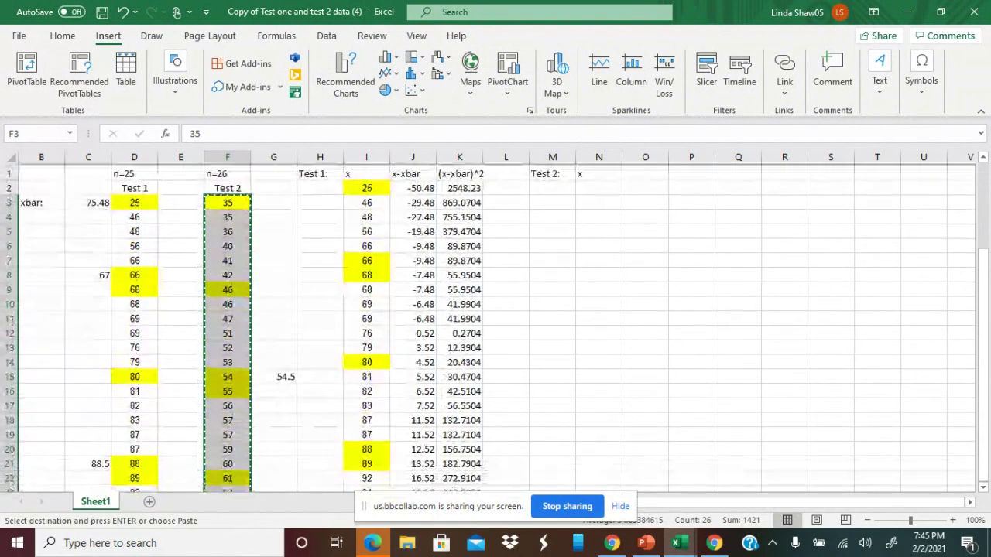
{"action": "left_click", "coordinate": [607, 188]}
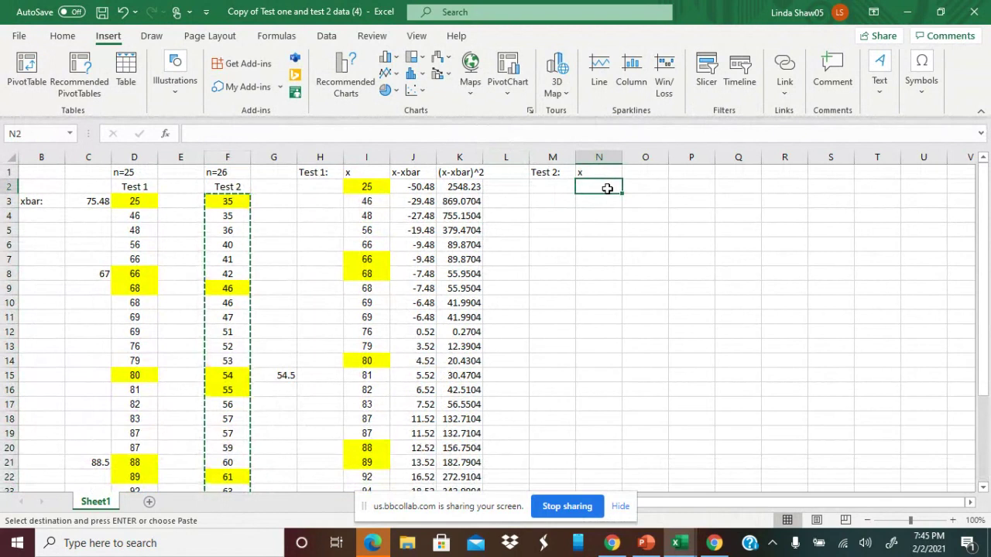
{"action": "key", "text": "ctrl+v"}
{"action": "left_click", "coordinate": [692, 217]}
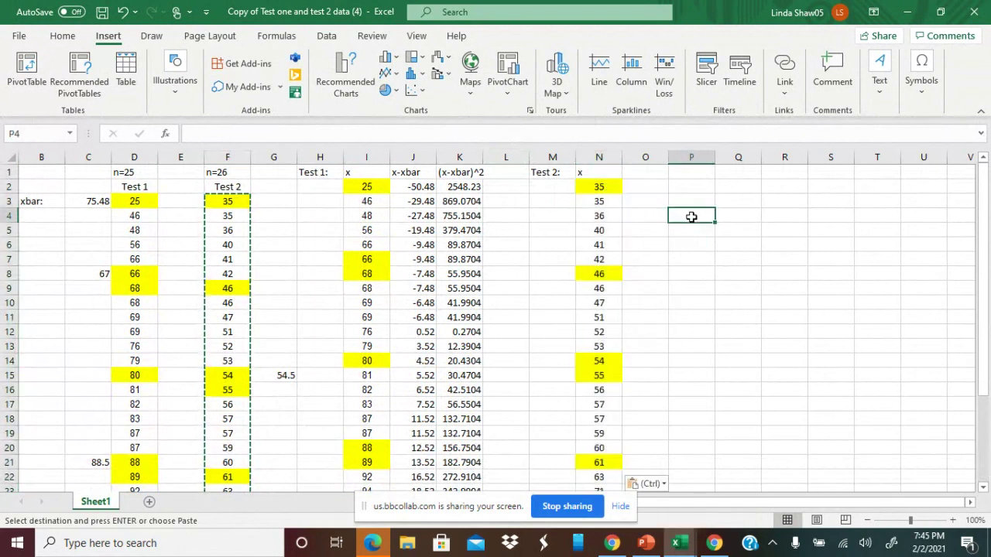
{"action": "left_click", "coordinate": [635, 174]}
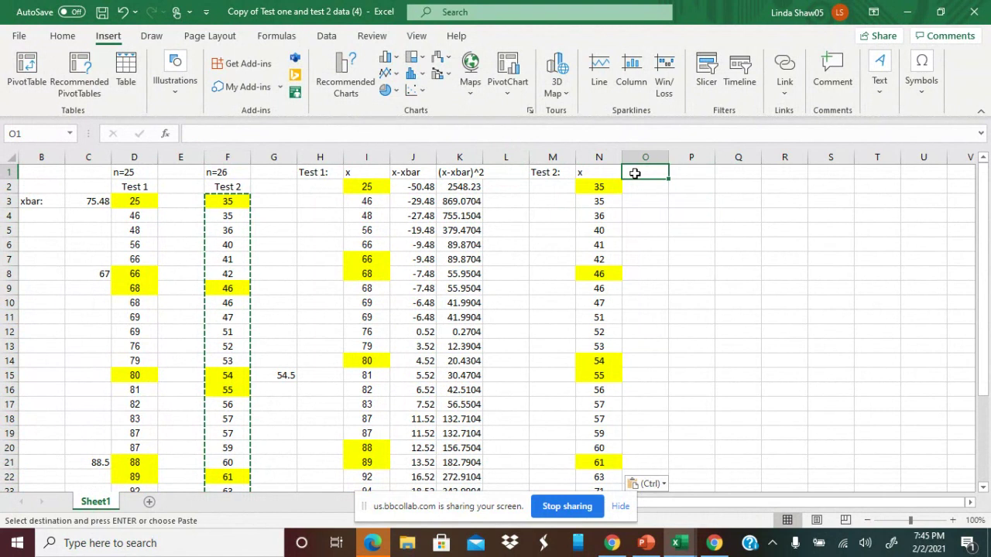
{"action": "left_click", "coordinate": [542, 187]}
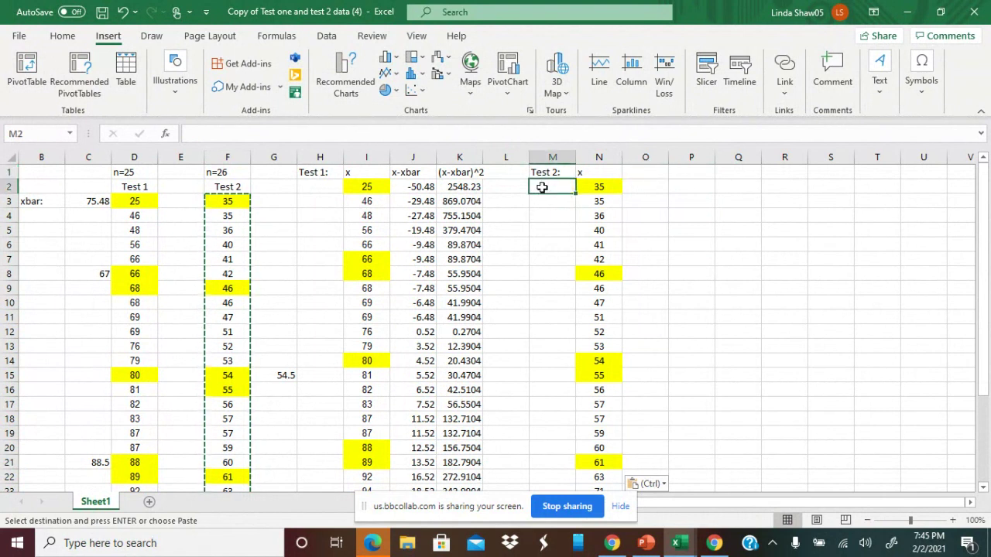
Step: Enter =AVERAGE(F3:F28) in M2, giving a Test 2 mean of 54.65385
{"action": "type", "text": "="}
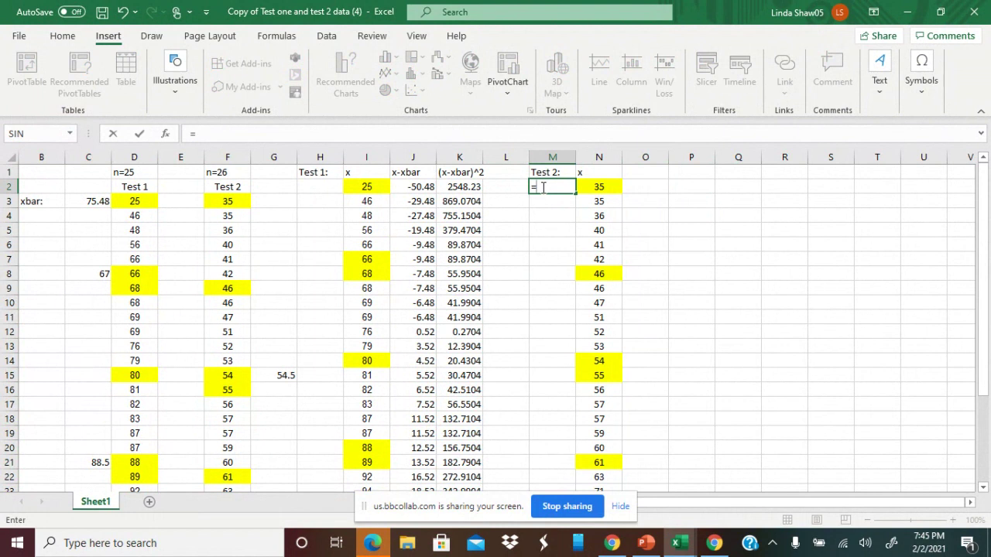
{"action": "type", "text": "aver"}
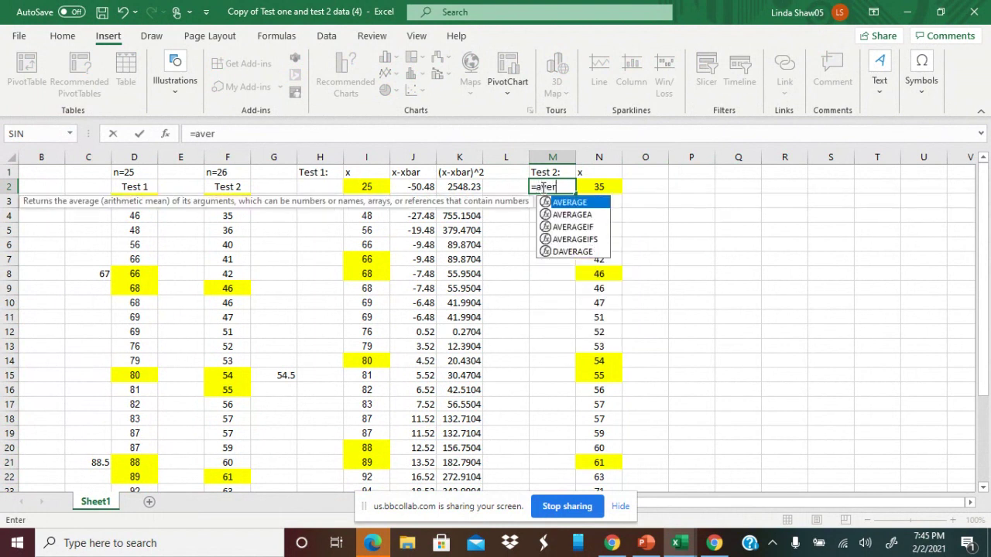
{"action": "type", "text": "age("}
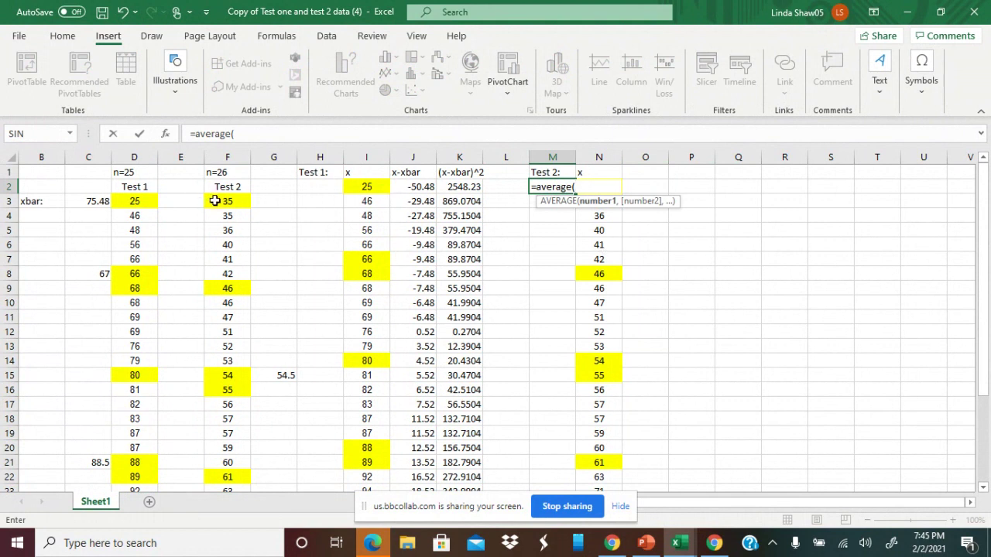
{"action": "left_click_drag", "start_coordinate": [213, 202], "coordinate": [221, 435]}
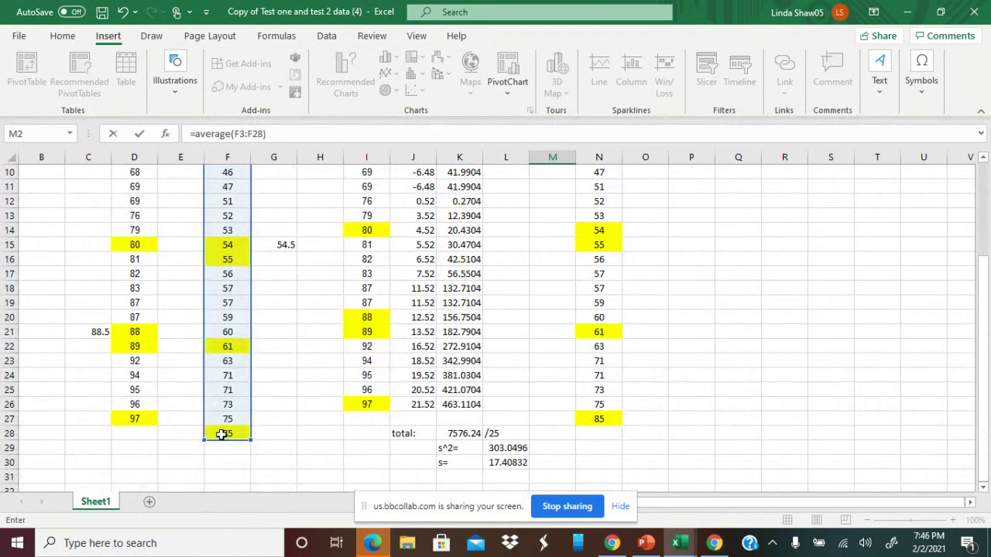
{"action": "key", "text": "Return"}
{"action": "scroll", "coordinate": [221, 431], "scroll_direction": "up", "scroll_amount": 3}
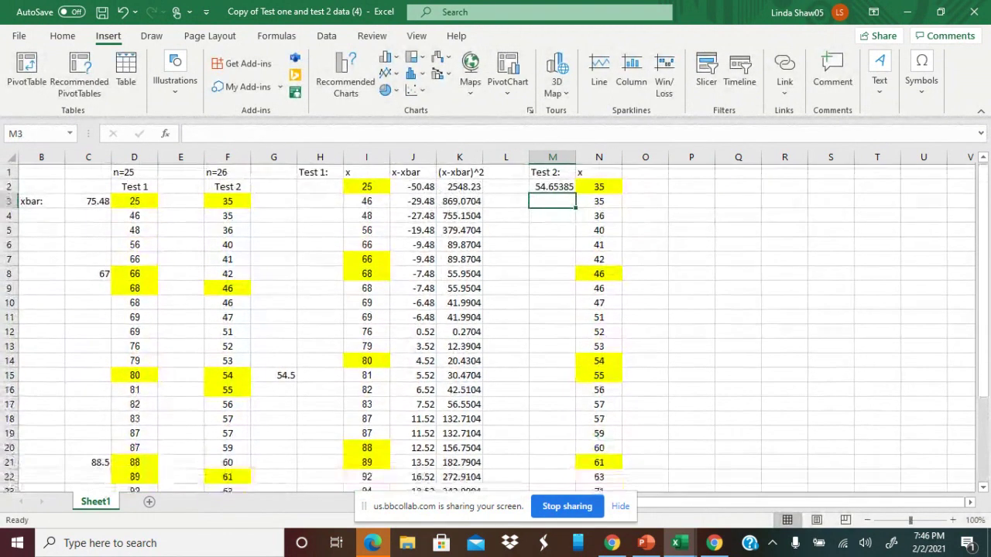
{"action": "left_click", "coordinate": [551, 186]}
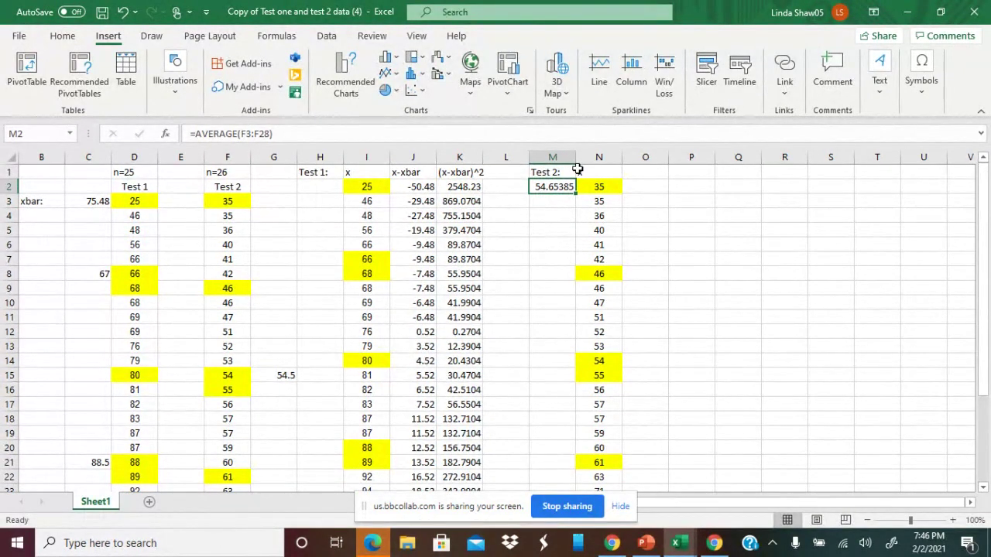
{"action": "left_click", "coordinate": [642, 172]}
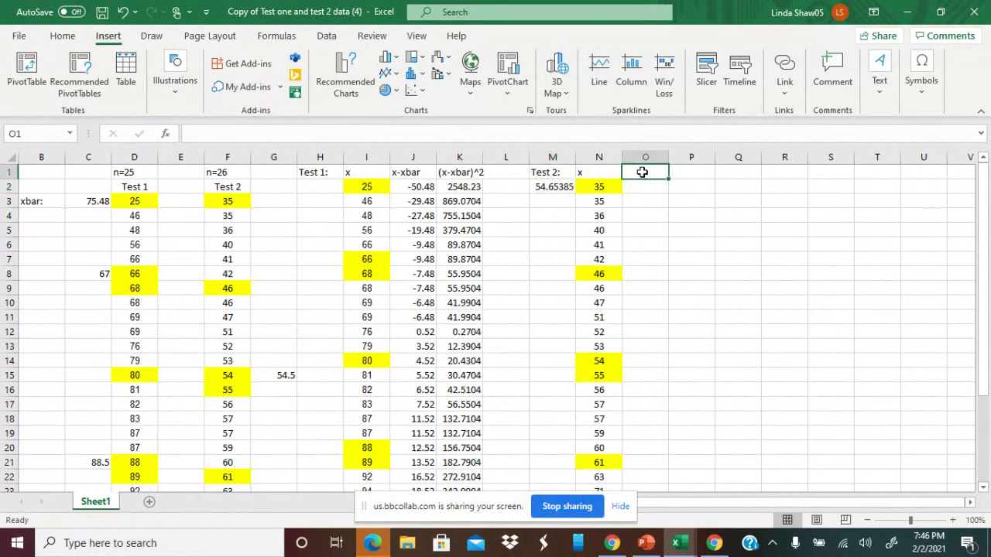
Step: Head column O x-xbar and fill =N2-$M$2 down through O27
{"action": "type", "text": "x-xbar"}
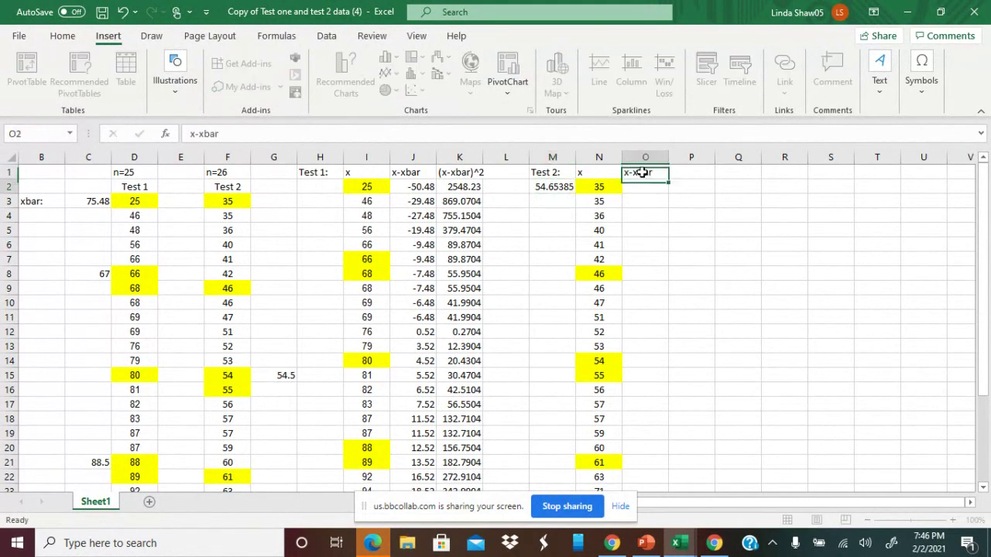
{"action": "key", "text": "Return"}
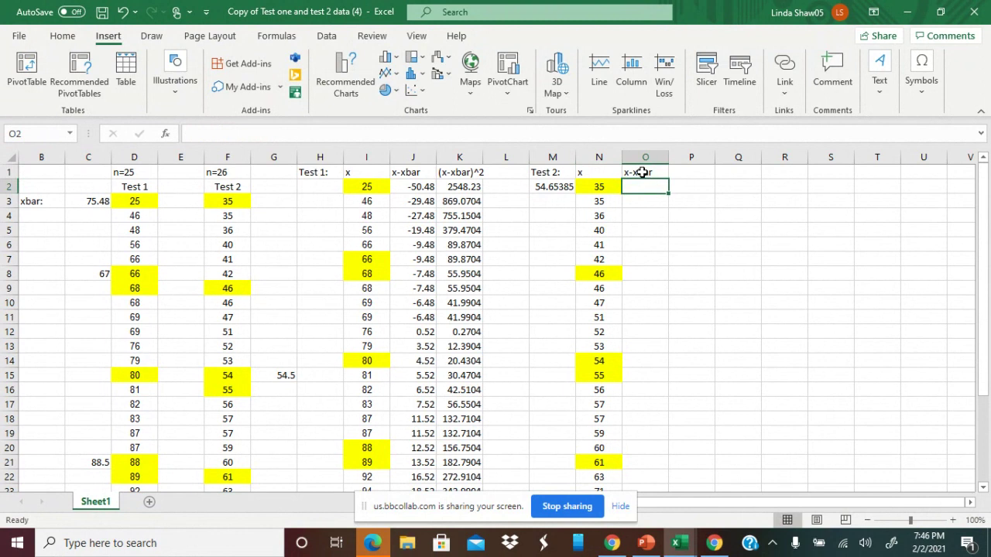
{"action": "type", "text": "="}
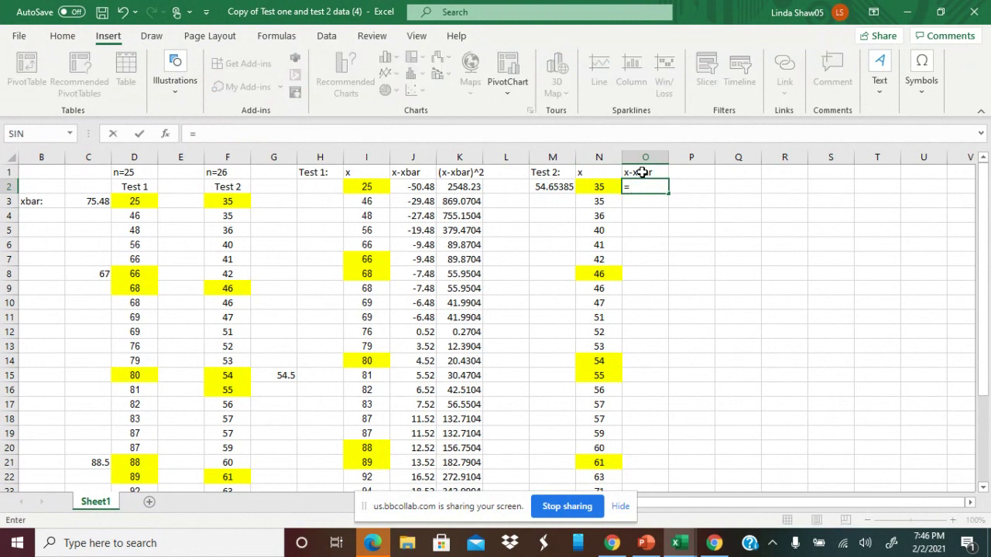
{"action": "left_click", "coordinate": [598, 186]}
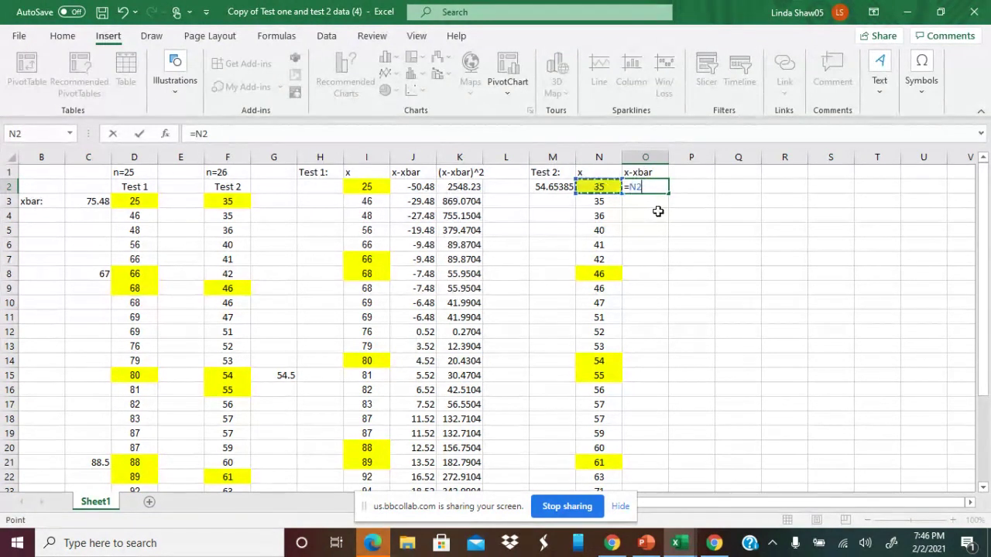
{"action": "type", "text": "-$m"}
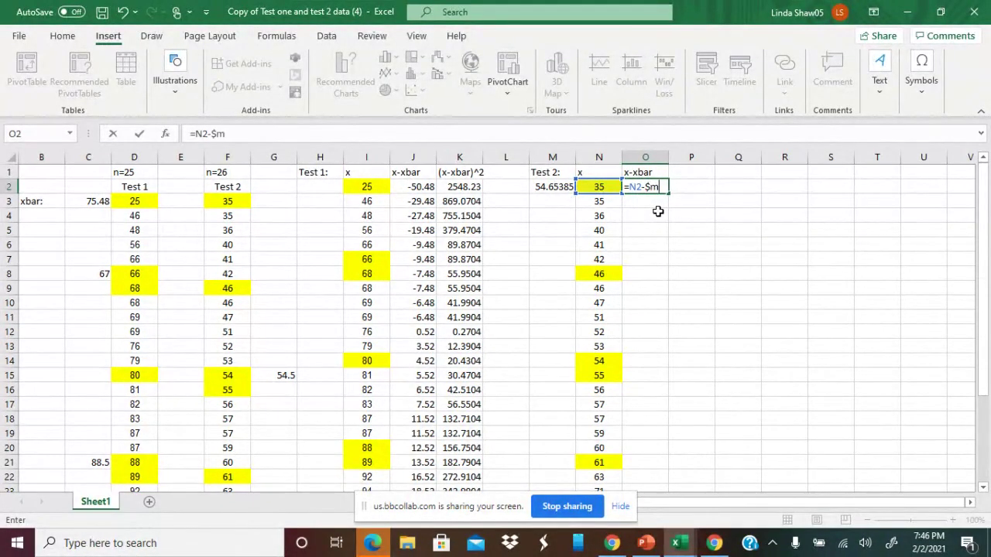
{"action": "type", "text": "$2"}
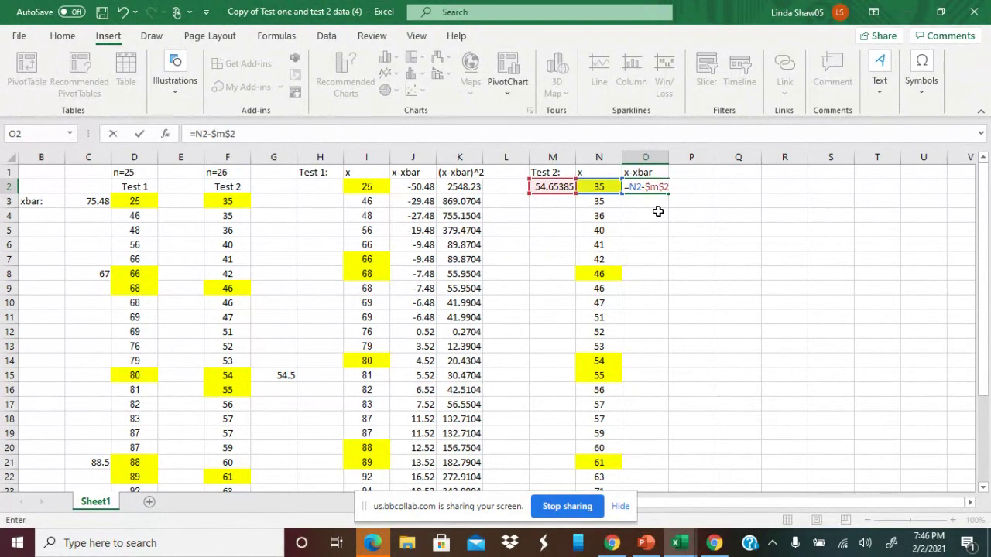
{"action": "key", "text": "Return"}
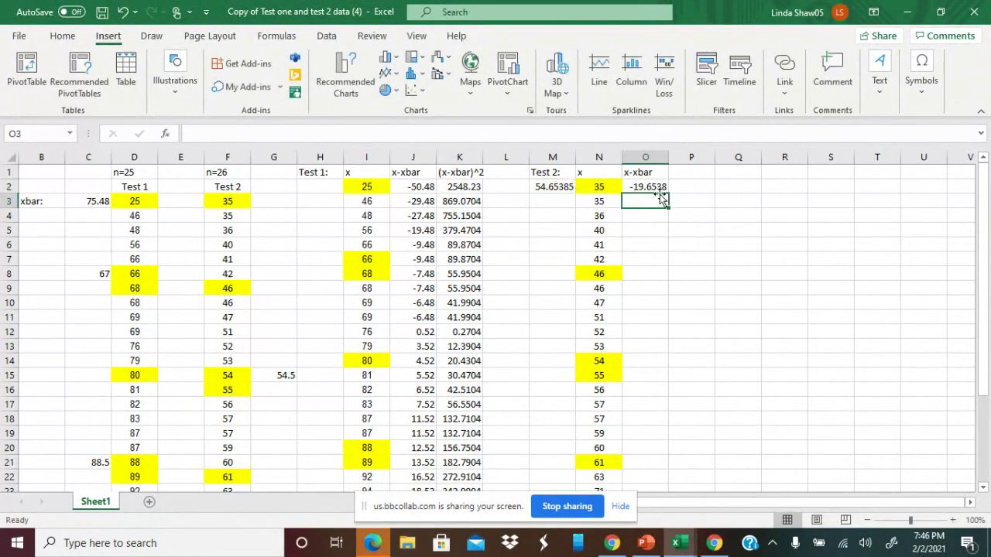
{"action": "left_click", "coordinate": [655, 188]}
{"action": "left_click_drag", "start_coordinate": [670, 193], "coordinate": [649, 425]}
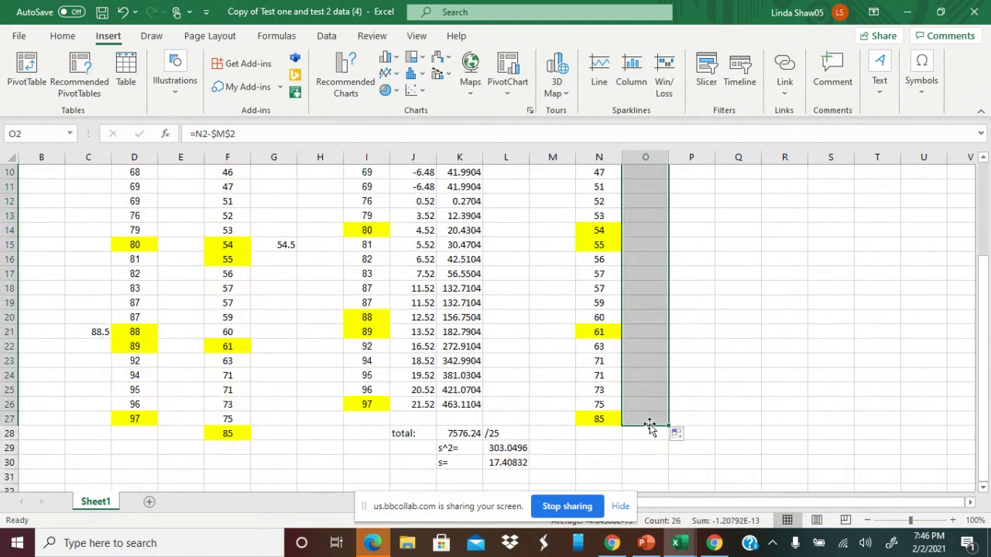
{"action": "scroll", "coordinate": [649, 426], "scroll_direction": "up", "scroll_amount": 1}
{"action": "scroll", "coordinate": [496, 325], "scroll_direction": "up", "scroll_amount": 2}
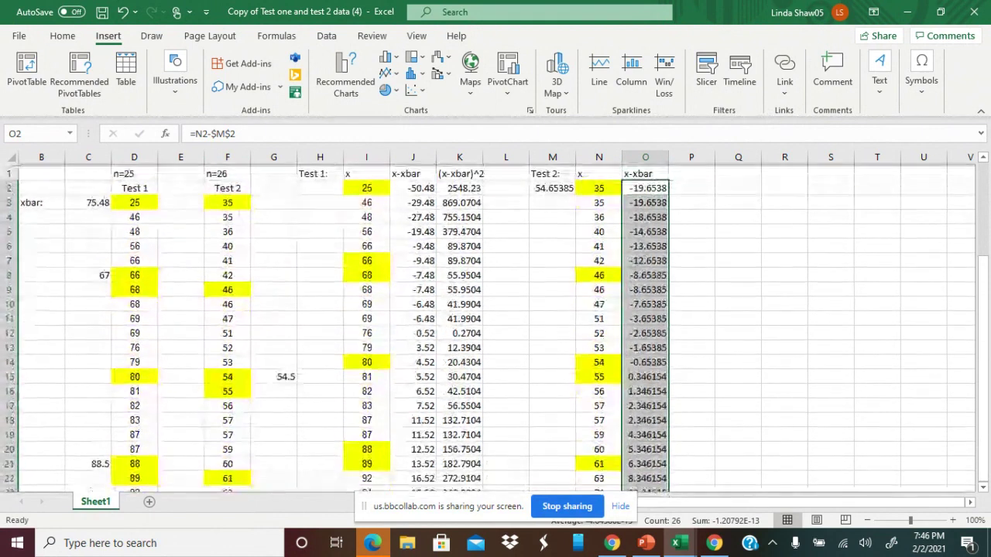
{"action": "left_click", "coordinate": [692, 172]}
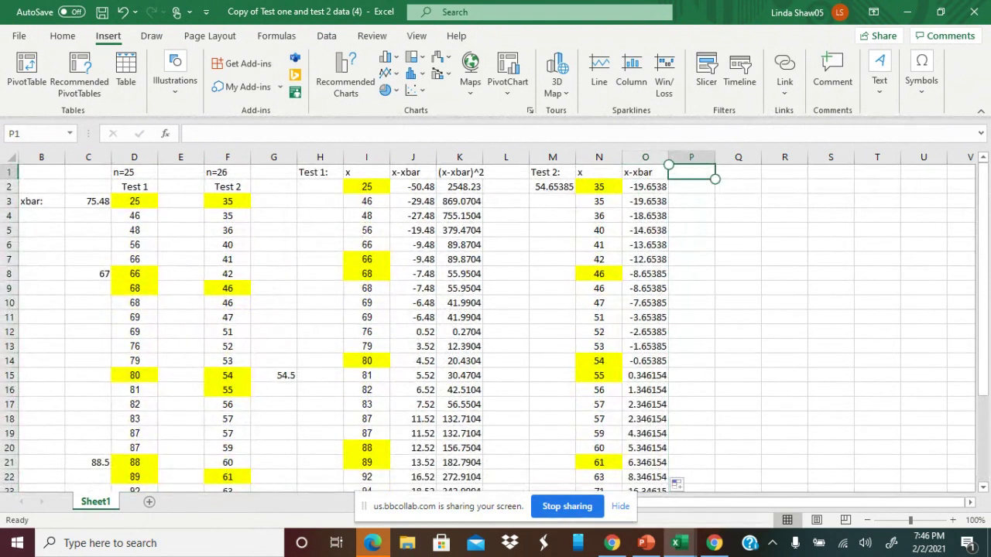
Step: Head column P (x-xbar)^2, autofit it, and fill =O2^2 down to P27
{"action": "type", "text": "(x-x"}
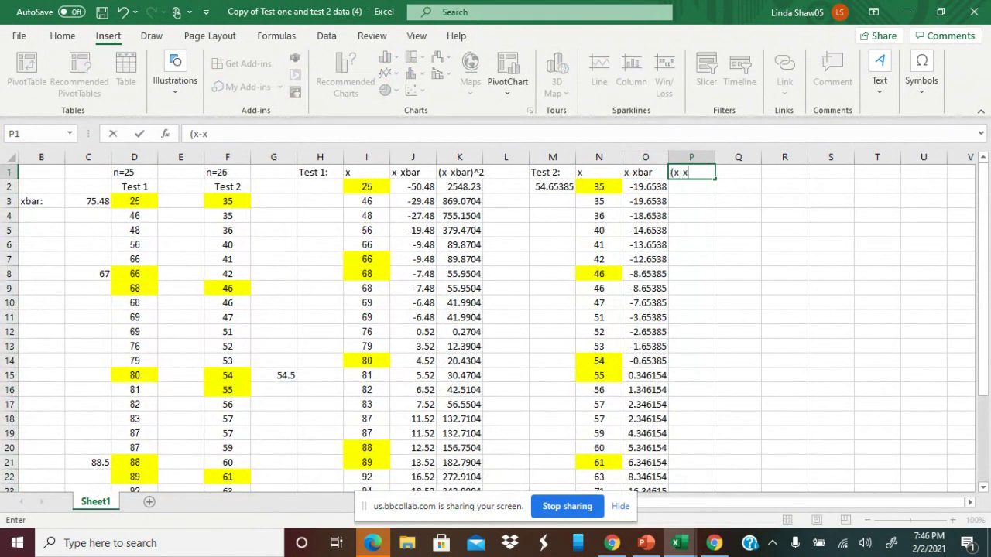
{"action": "type", "text": "bar)^2"}
{"action": "key", "text": "Return"}
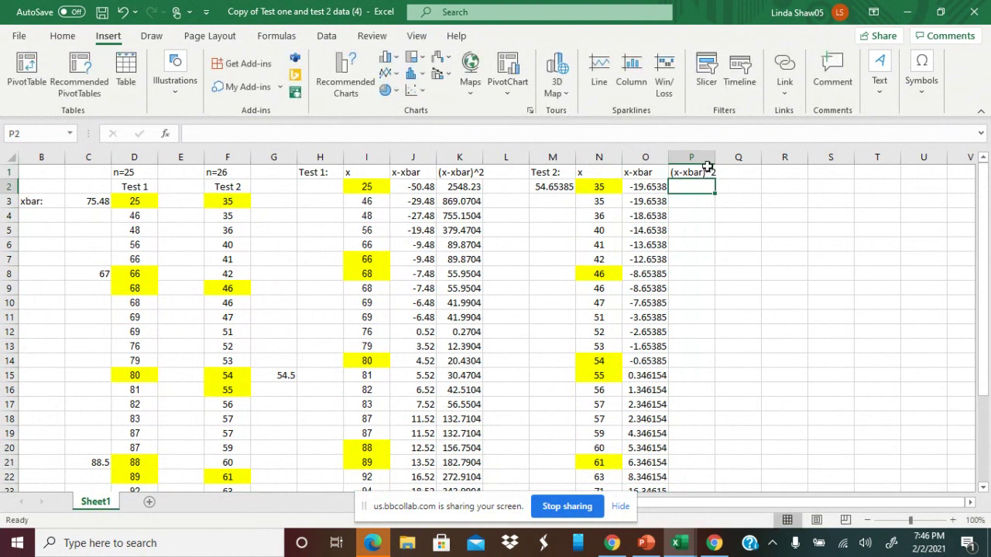
{"action": "double_click", "coordinate": [715, 158]}
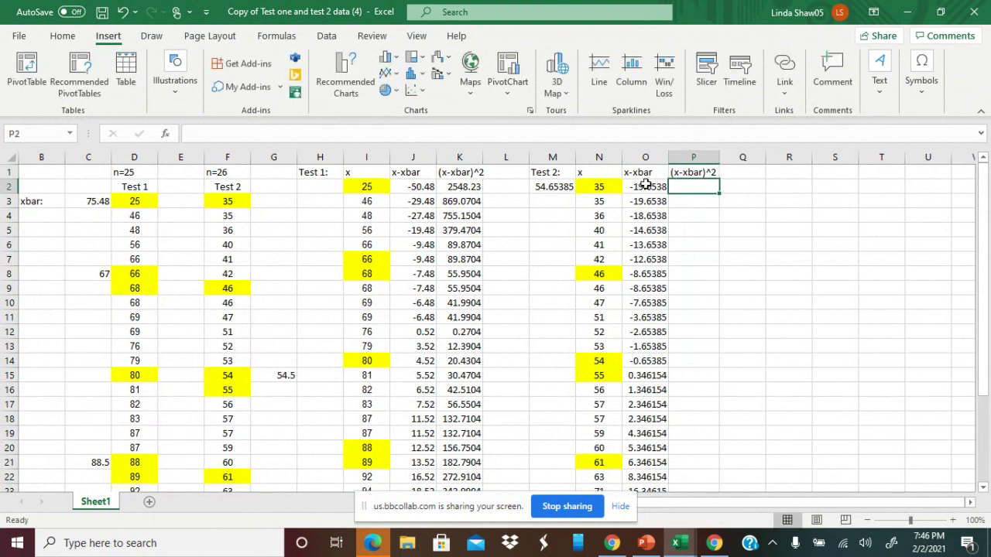
{"action": "type", "text": "="}
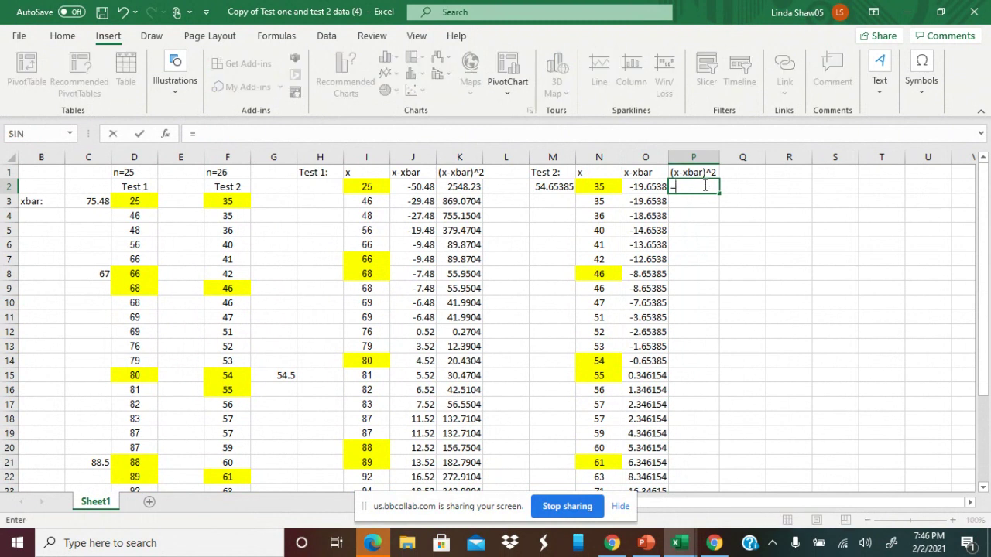
{"action": "left_click", "coordinate": [655, 186]}
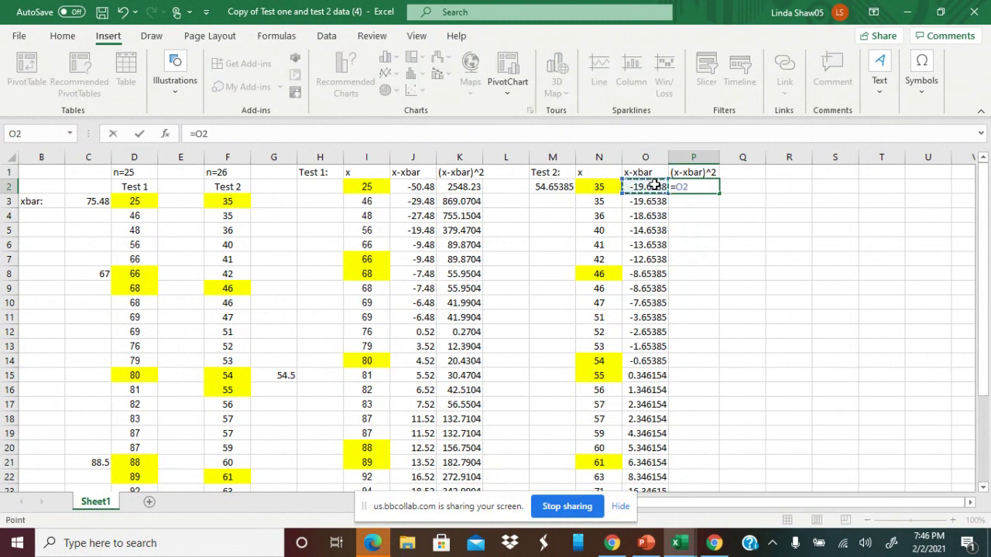
{"action": "type", "text": "^2"}
{"action": "key", "text": "ctrl+Return"}
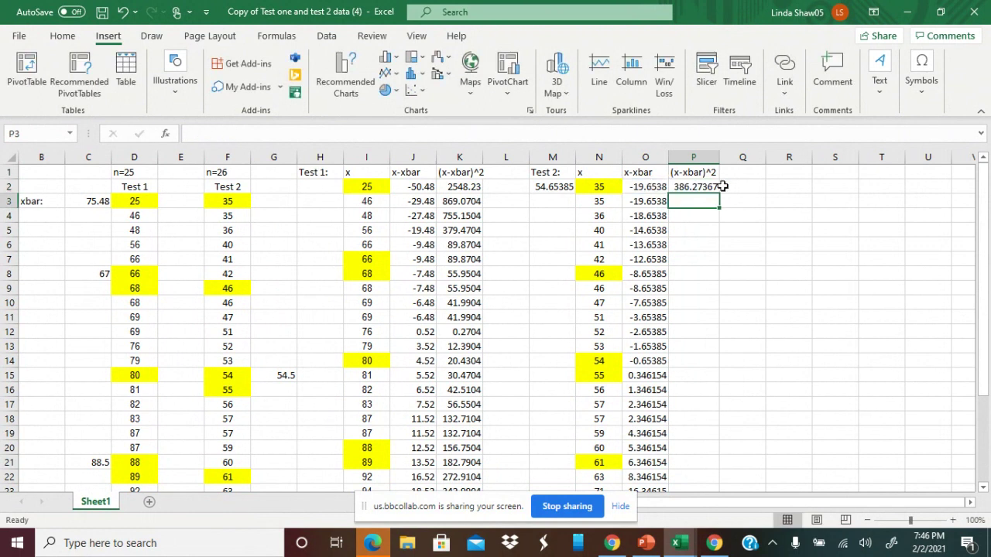
{"action": "left_click_drag", "start_coordinate": [721, 192], "coordinate": [692, 425]}
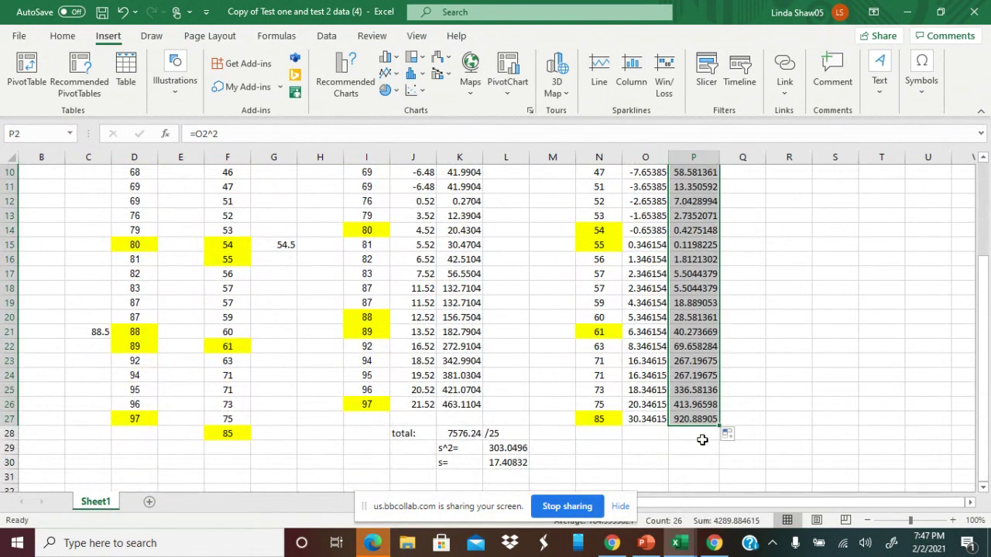
{"action": "left_click", "coordinate": [702, 440]}
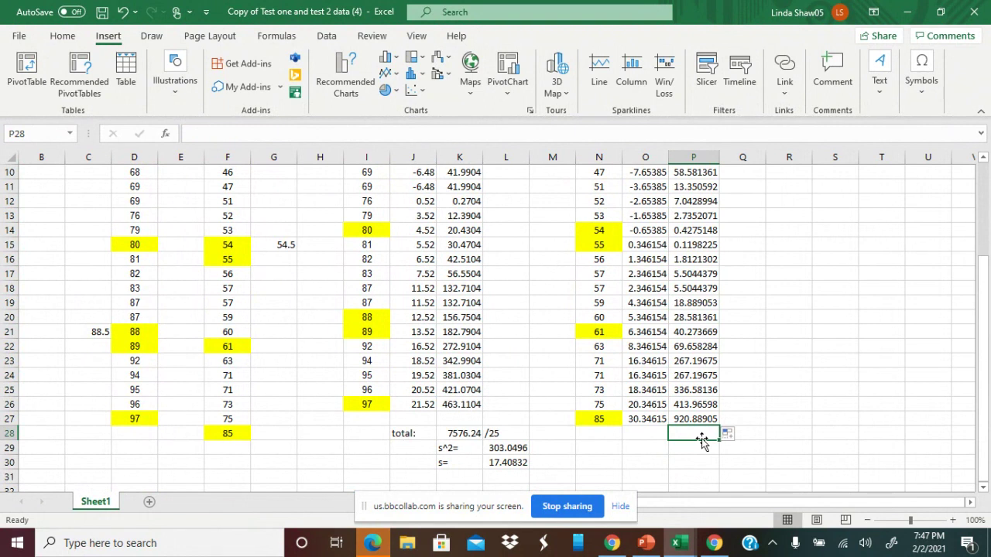
Step: Enter =SUM(P2:P27) in P28, totalling the squared deviations at 4289.8846
{"action": "type", "text": "=sum"}
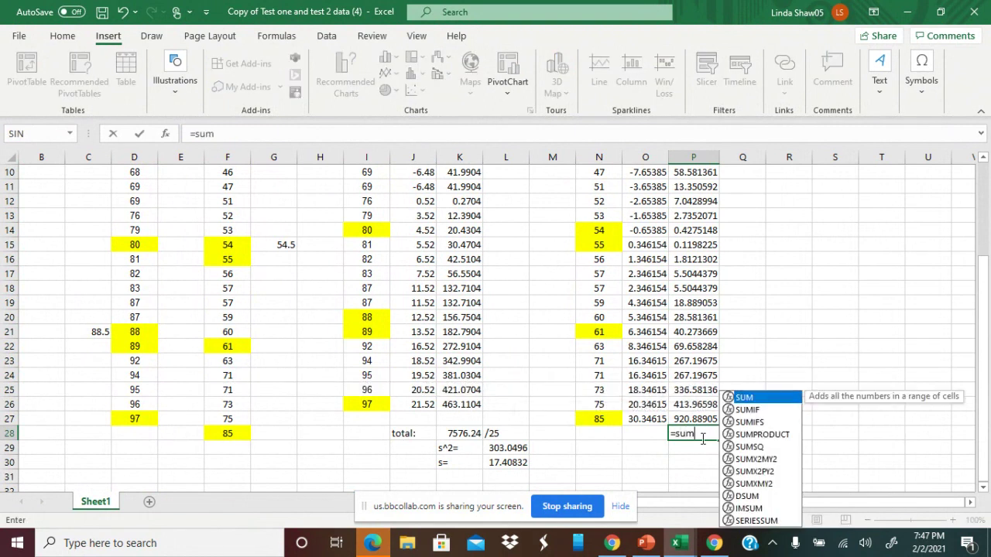
{"action": "type", "text": "("}
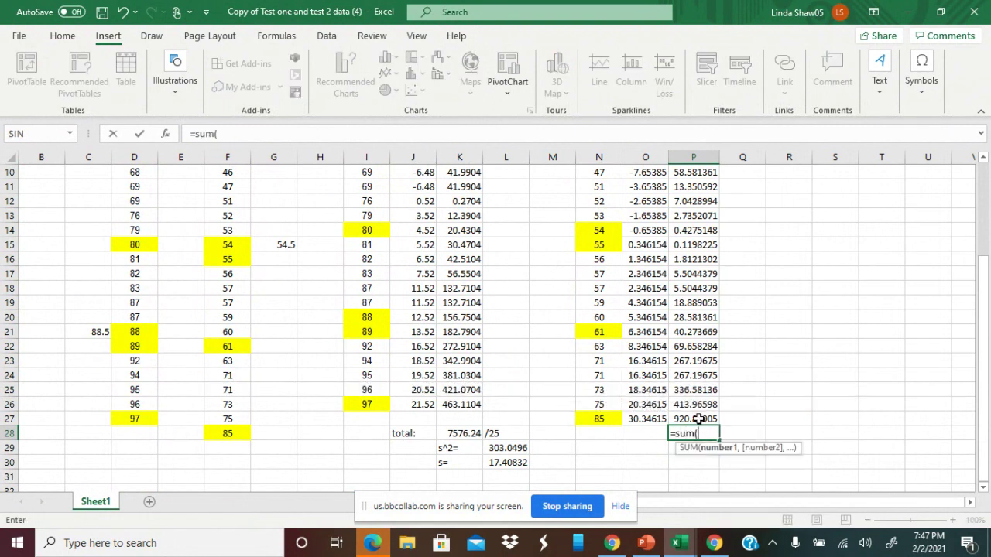
{"action": "left_click_drag", "start_coordinate": [701, 419], "coordinate": [696, 192]}
{"action": "type", "text": ")"}
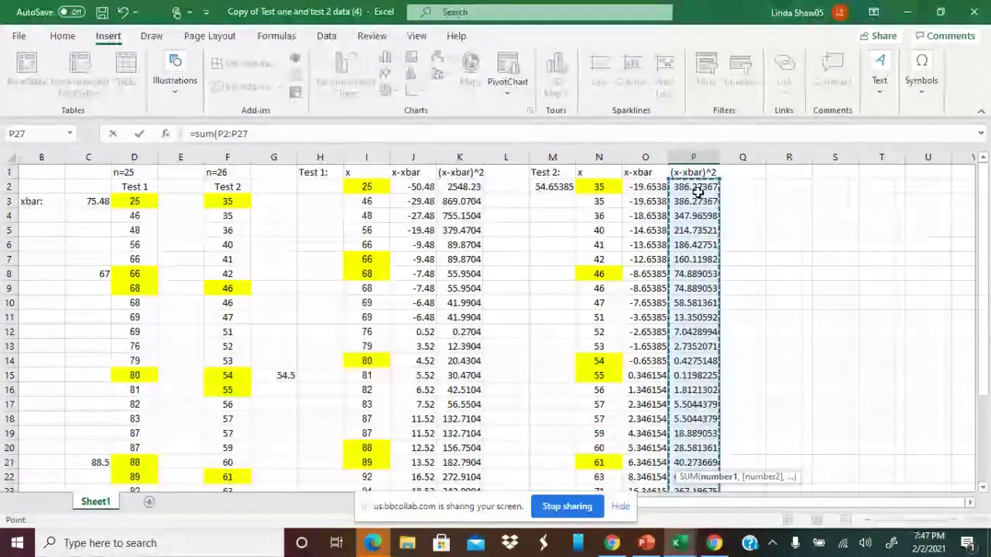
{"action": "key", "text": "Return"}
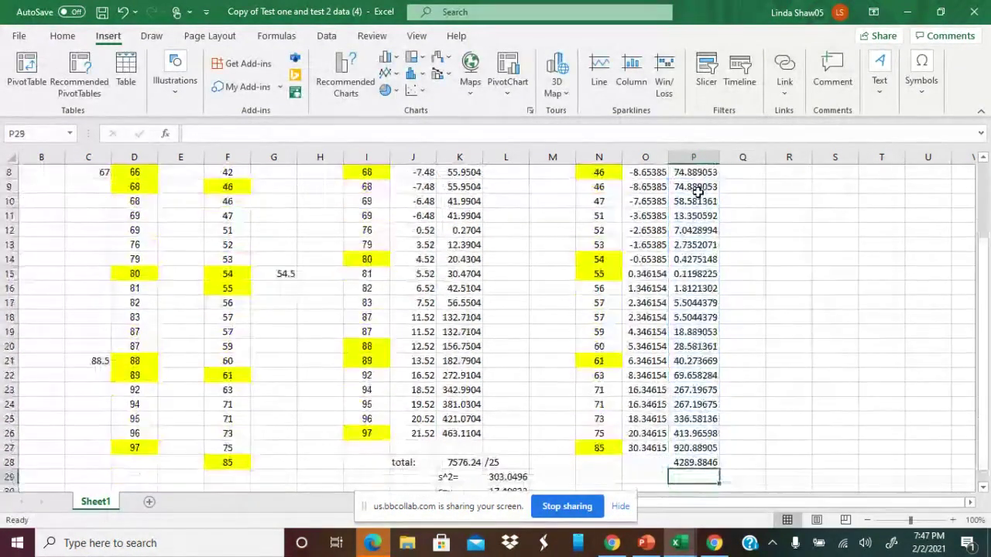
Step: Type a /26 note in Q28 beside the total
{"action": "scroll", "coordinate": [697, 192], "scroll_direction": "down", "scroll_amount": 2}
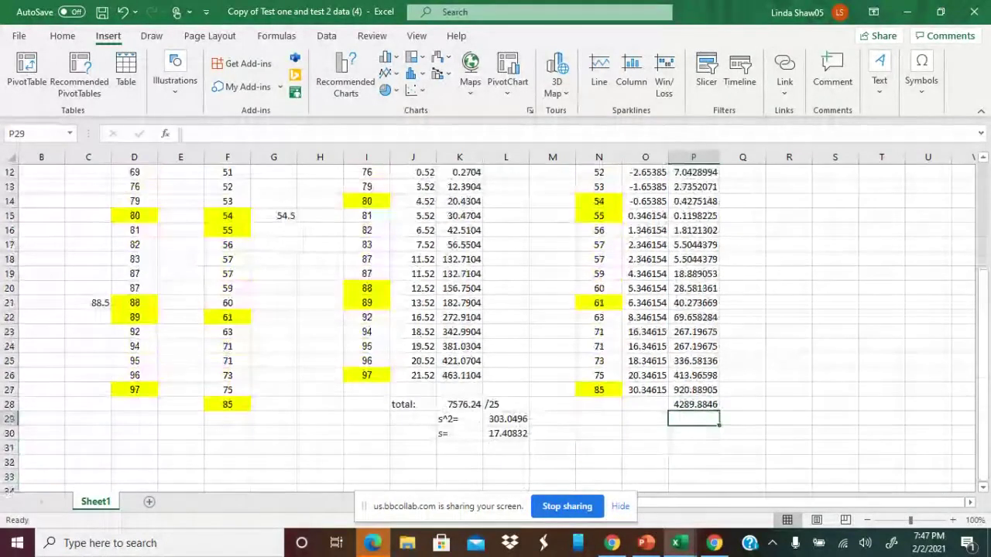
{"action": "left_click", "coordinate": [742, 404]}
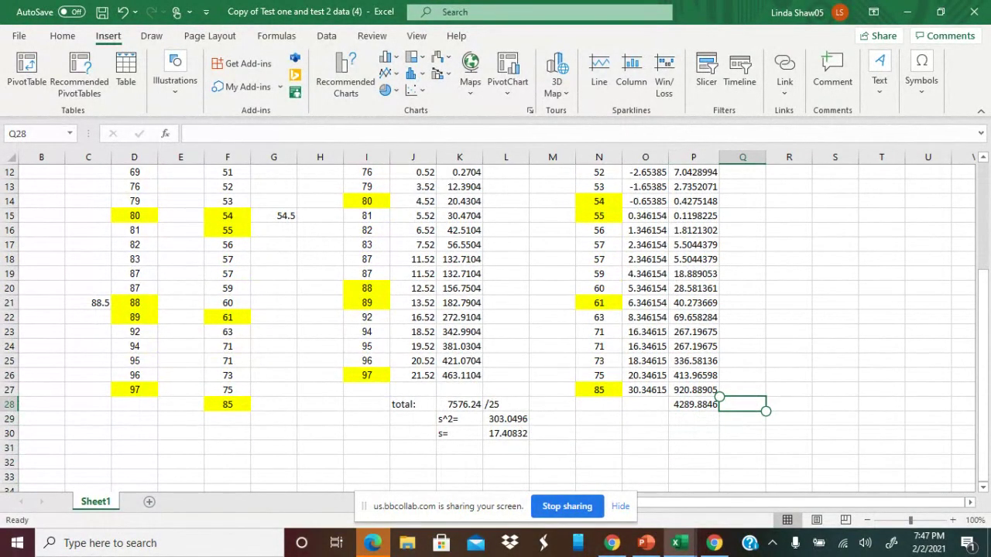
{"action": "double_click", "coordinate": [741, 404]}
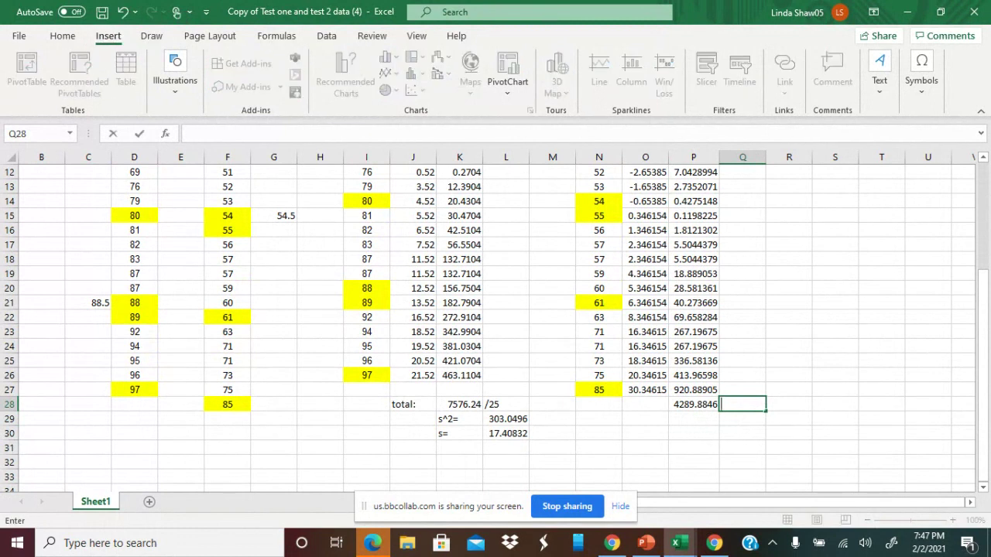
{"action": "type", "text": "/26"}
{"action": "key", "text": "Return"}
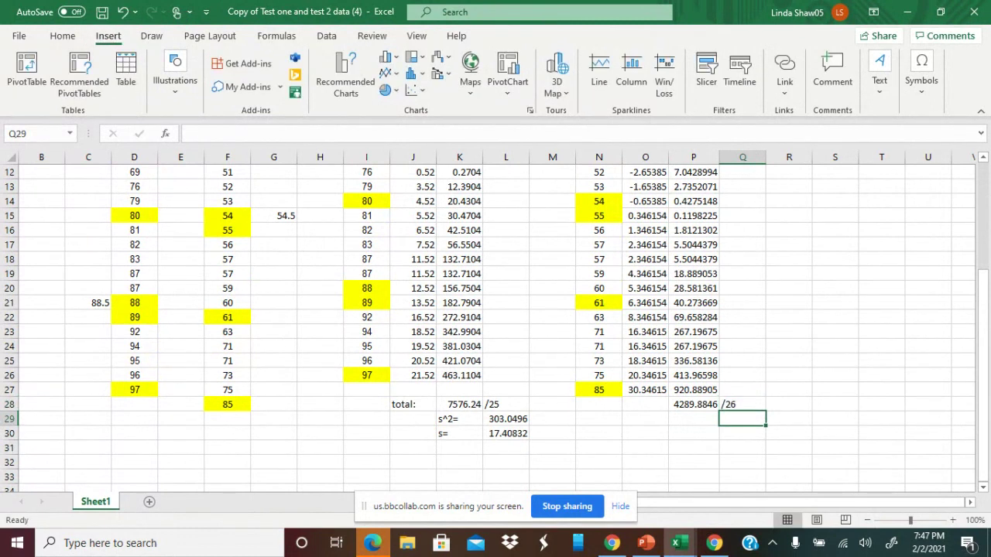
Step: Add an s^2= label and enter =P28/26 in P29 for a variance of 164.99556
{"action": "left_click", "coordinate": [657, 421]}
{"action": "type", "text": "s^2="}
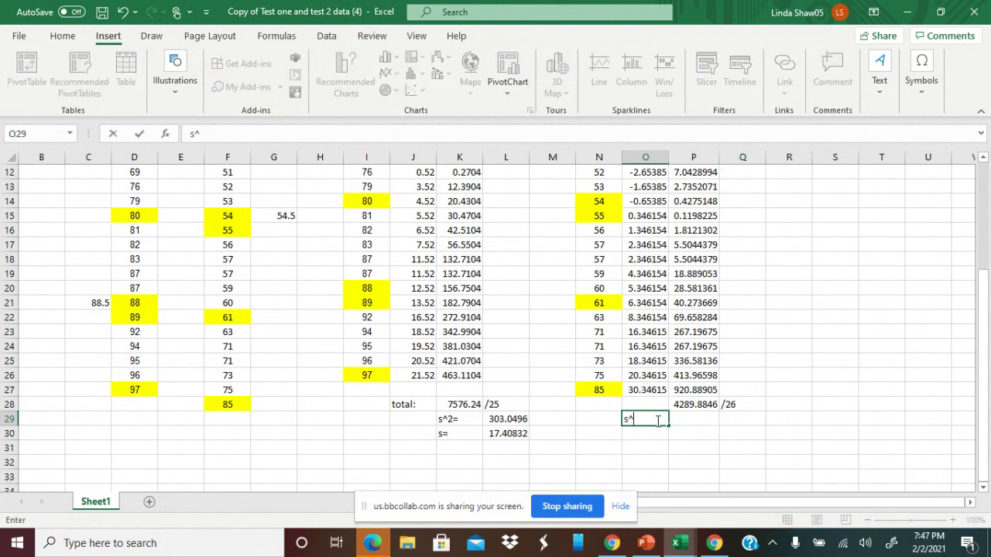
{"action": "left_click", "coordinate": [697, 421]}
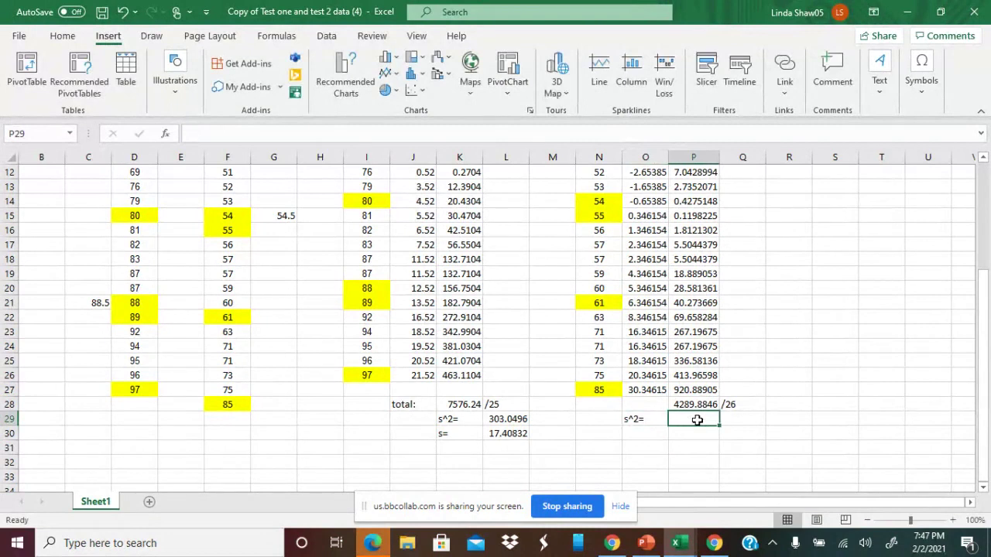
{"action": "type", "text": "="}
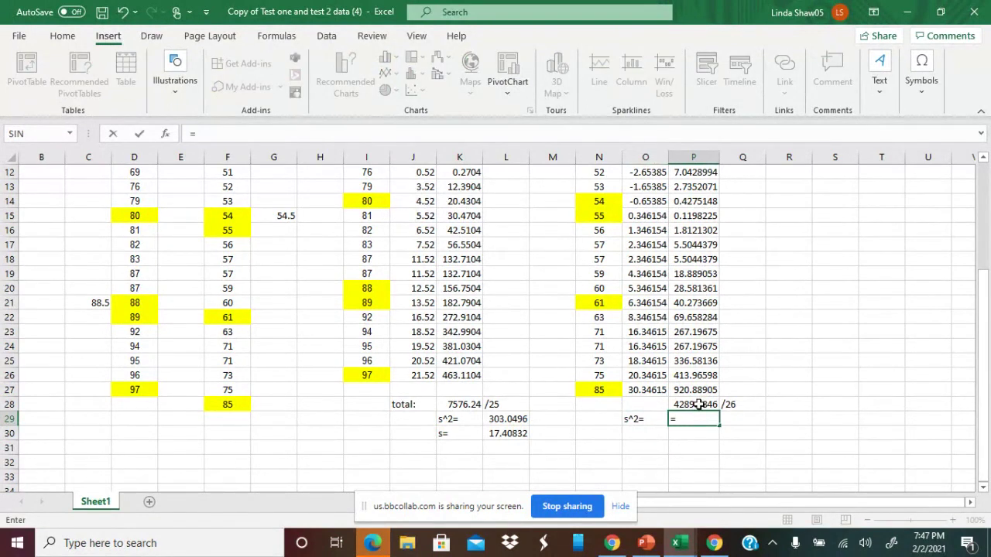
{"action": "left_click", "coordinate": [697, 405]}
{"action": "type", "text": "/26"}
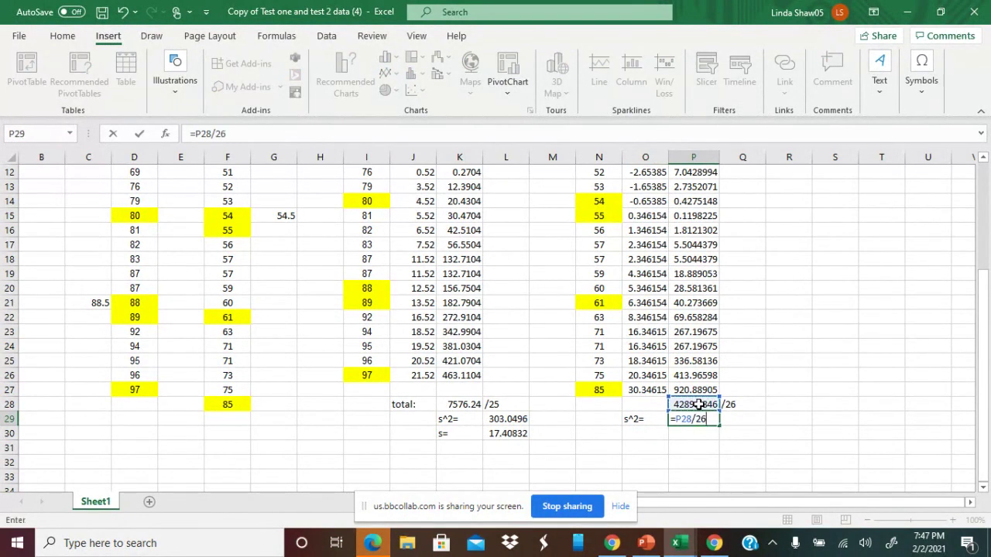
{"action": "key", "text": "ctrl+Return"}
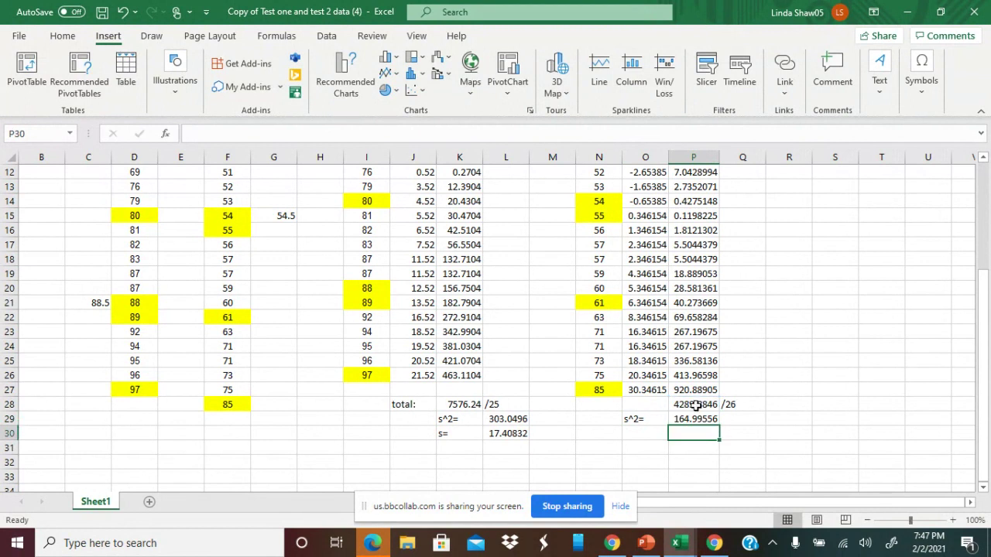
Step: Add an s= label in O30 and enter =SQRT(P29) in P30, giving 12.84506
{"action": "left_click", "coordinate": [649, 432]}
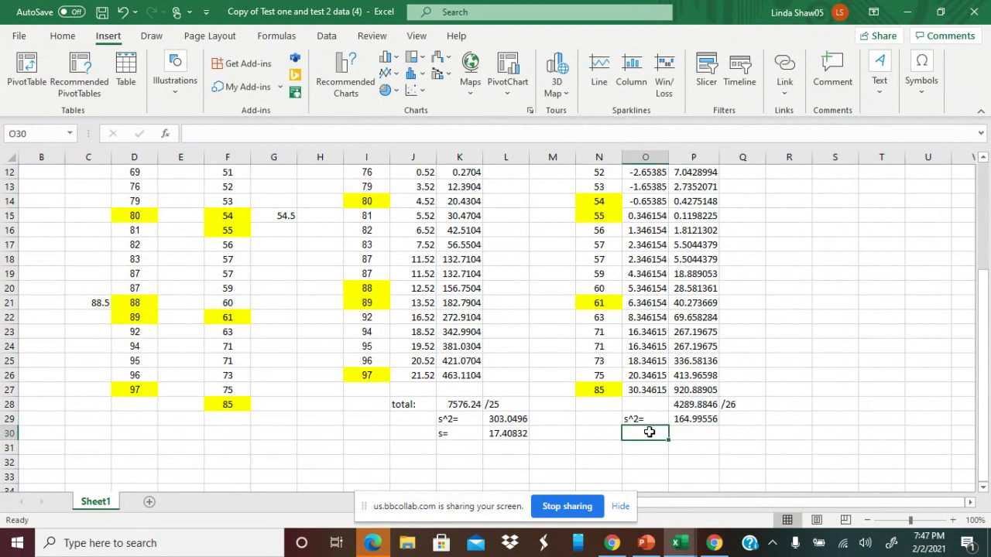
{"action": "type", "text": "s="}
{"action": "left_click", "coordinate": [684, 435]}
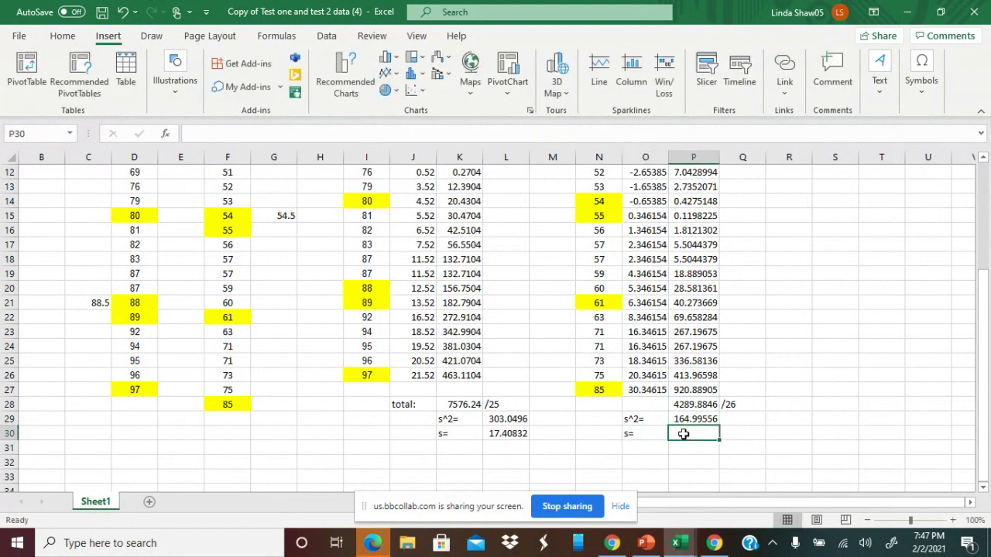
{"action": "type", "text": "="}
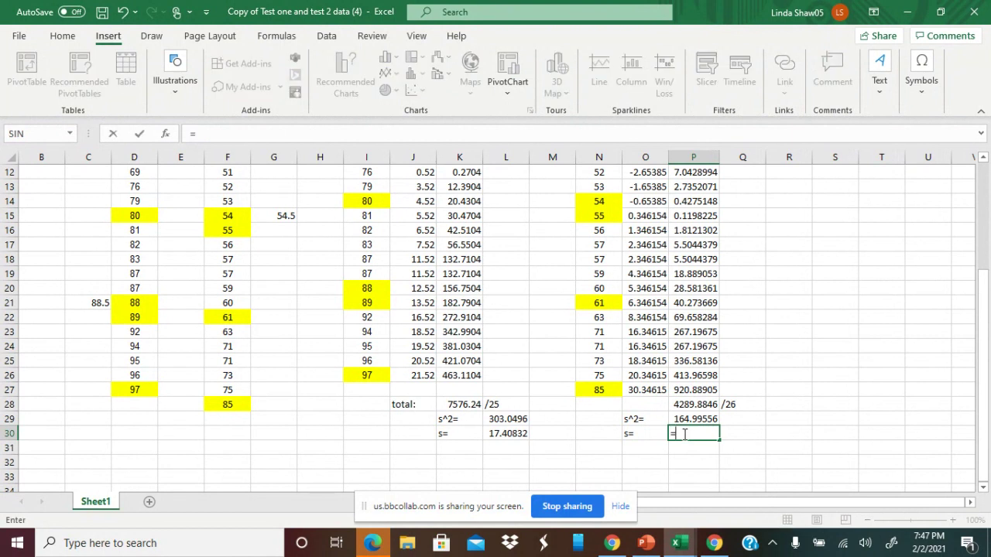
{"action": "type", "text": "s"}
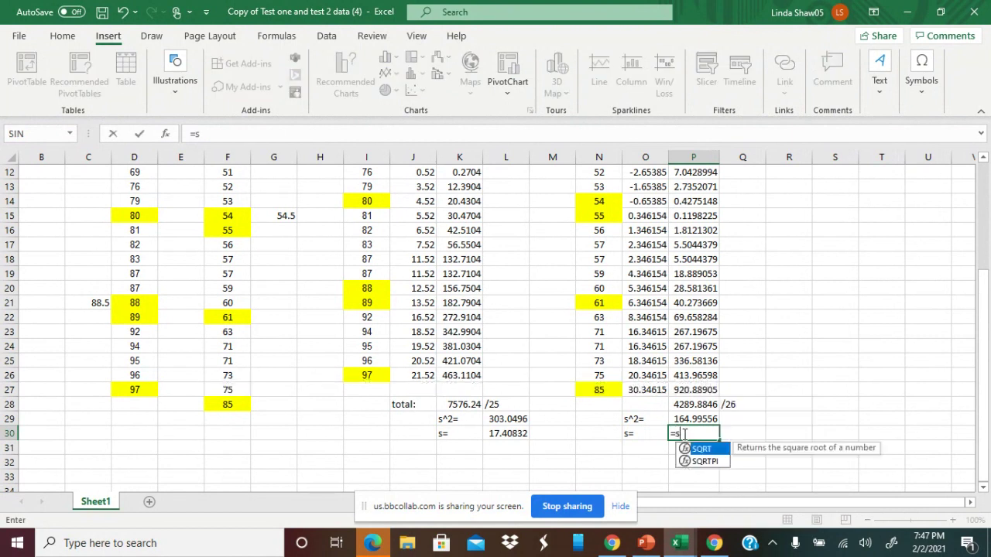
{"action": "type", "text": "qrt("}
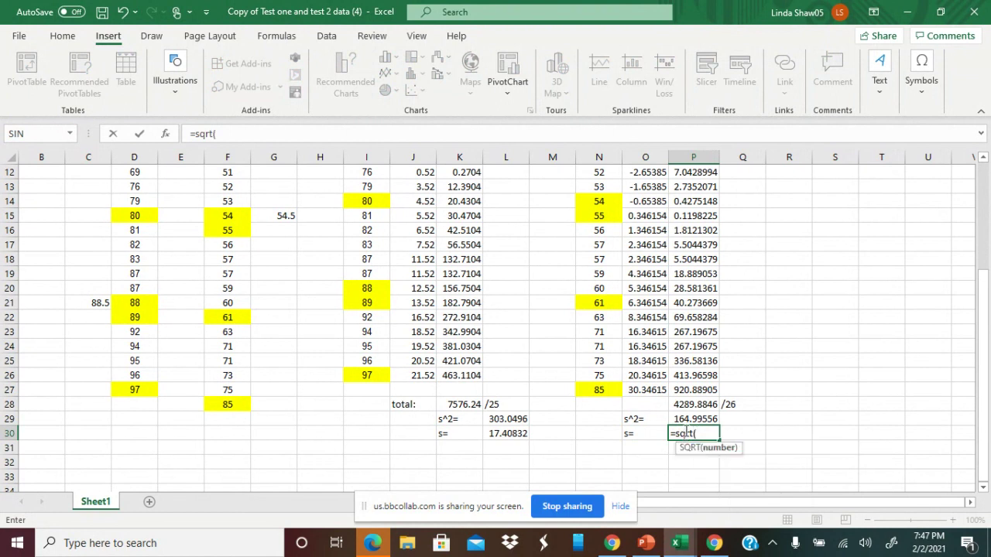
{"action": "left_click", "coordinate": [685, 418]}
{"action": "type", "text": ")"}
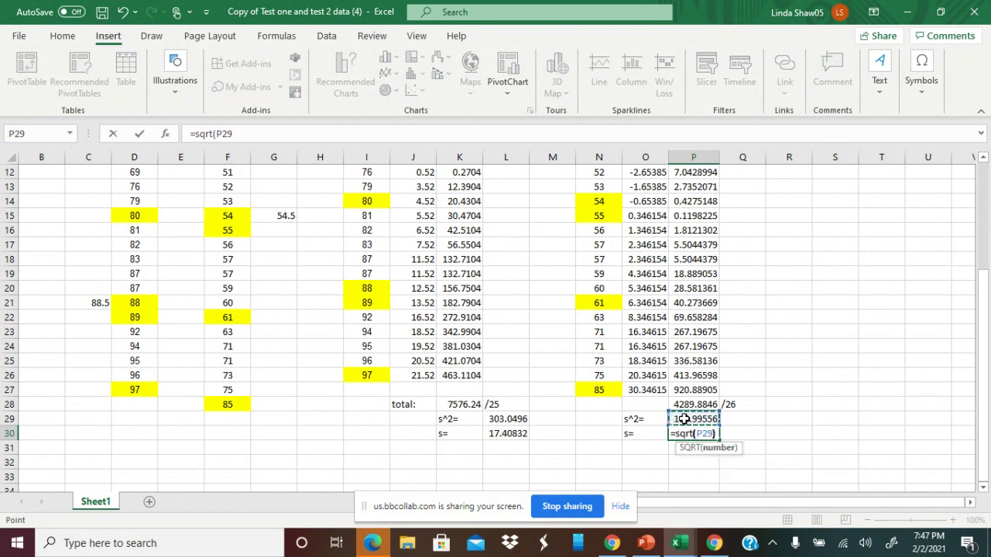
{"action": "key", "text": "Return"}
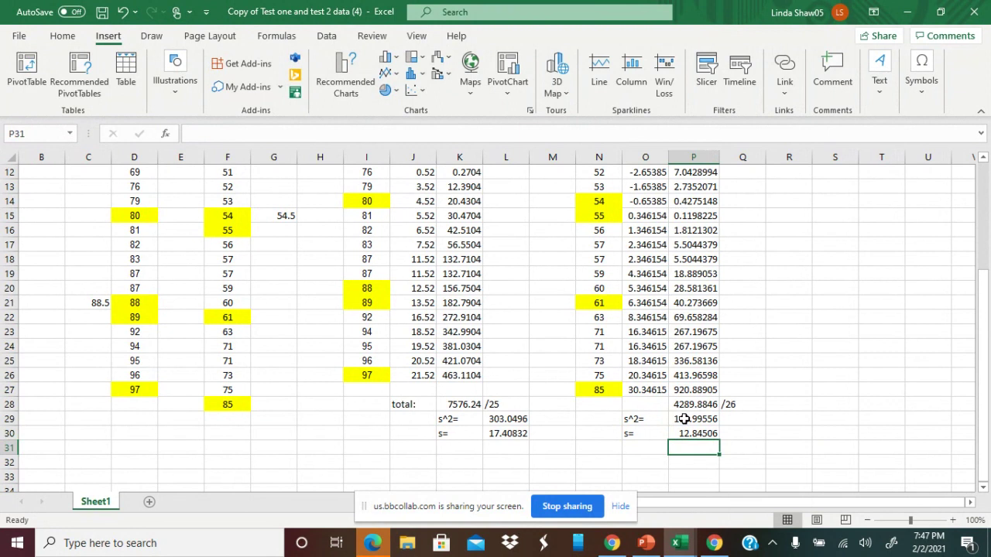
Step: Enter =STDEV.P(N2:N27) in Q30 and compare it with P30's 12.84506
{"action": "left_click", "coordinate": [743, 437]}
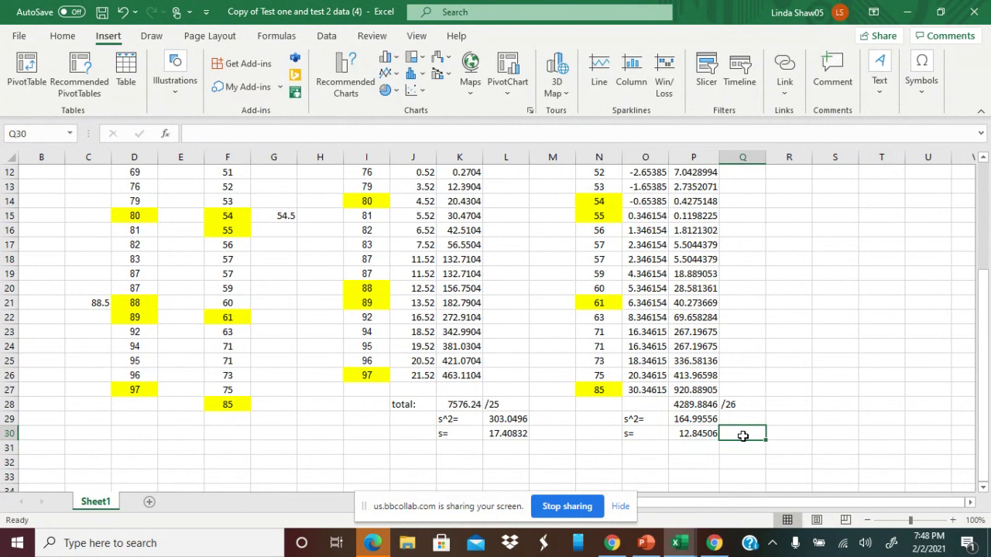
{"action": "type", "text": "=stdev"}
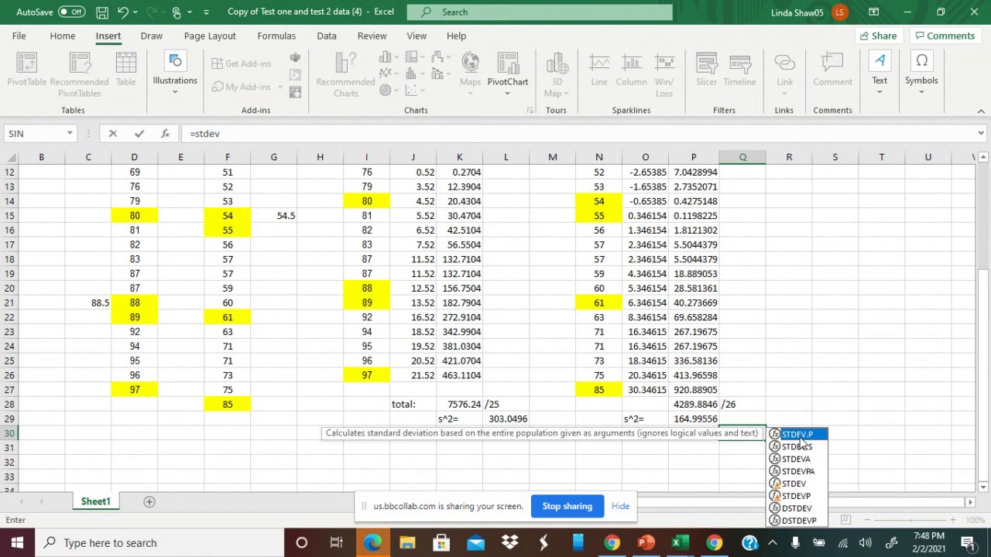
{"action": "type", "text": "."}
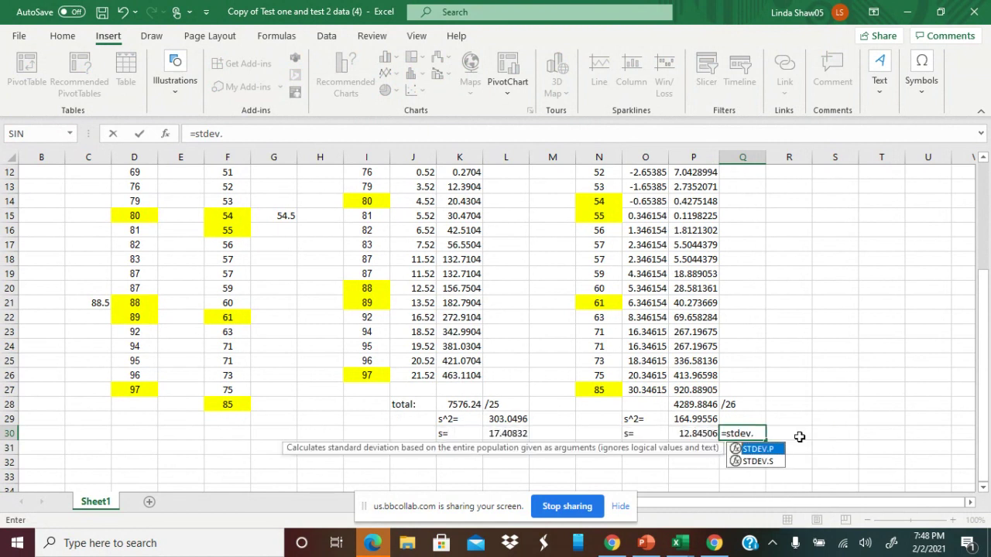
{"action": "type", "text": "p("}
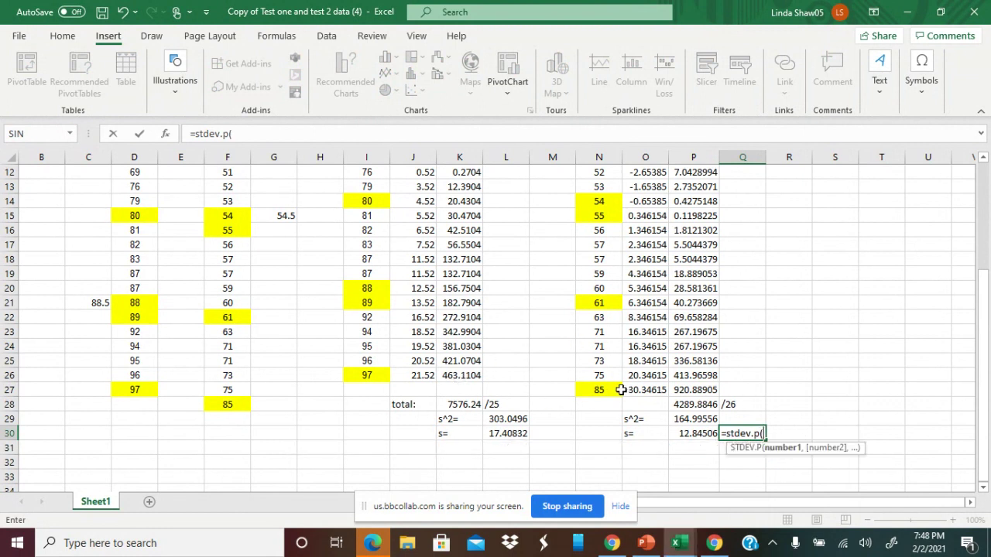
{"action": "left_click_drag", "start_coordinate": [620, 391], "coordinate": [610, 185]}
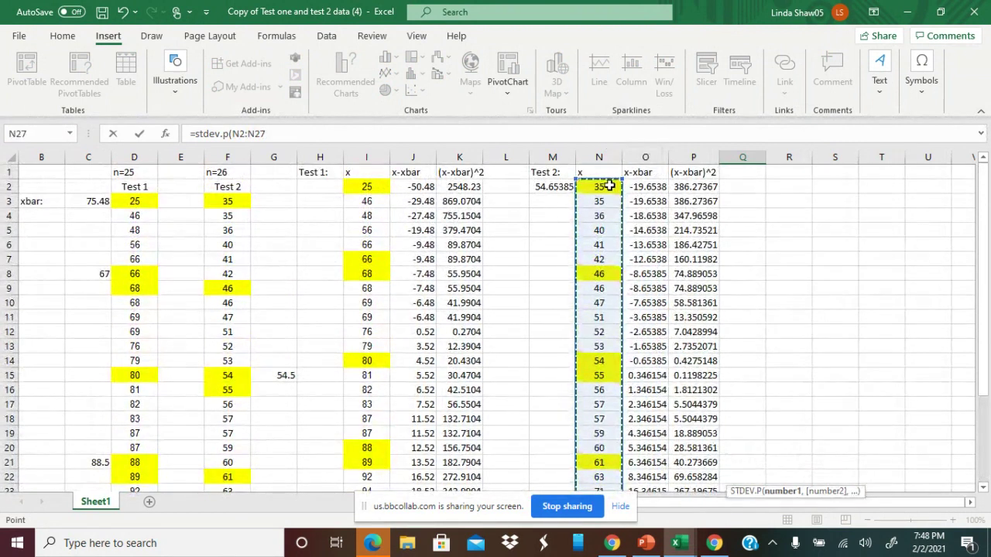
{"action": "type", "text": ")"}
{"action": "key", "text": "Return"}
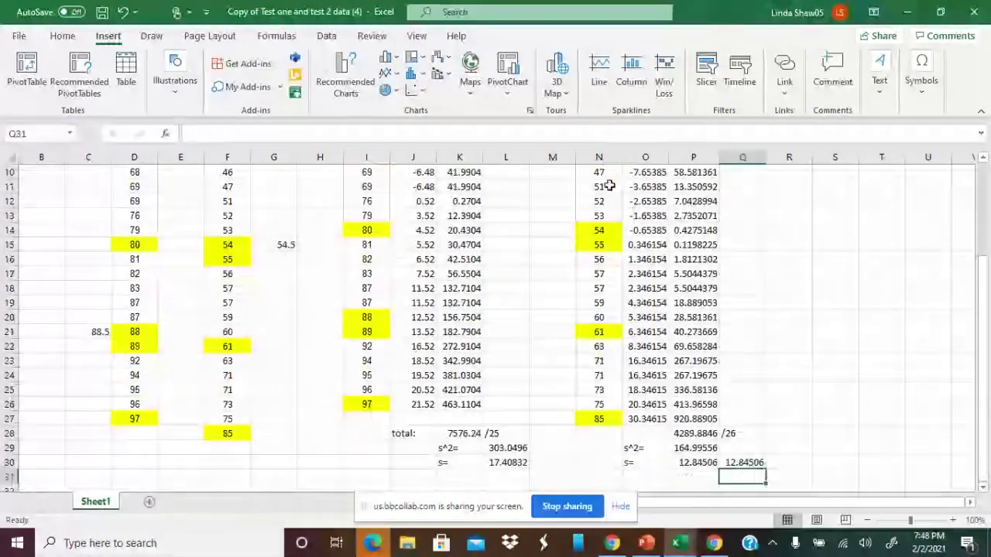
{"action": "left_click", "coordinate": [692, 461]}
{"action": "left_click", "coordinate": [730, 465]}
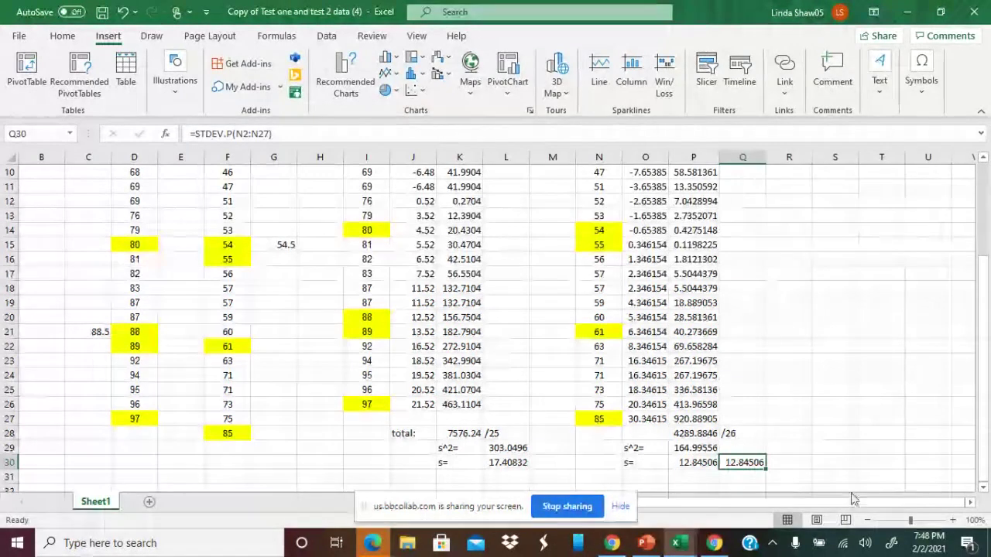
Step: Zoom the sheet to 110% and bring the Blackboard Collaborate browser window forward
{"action": "left_click", "coordinate": [953, 520]}
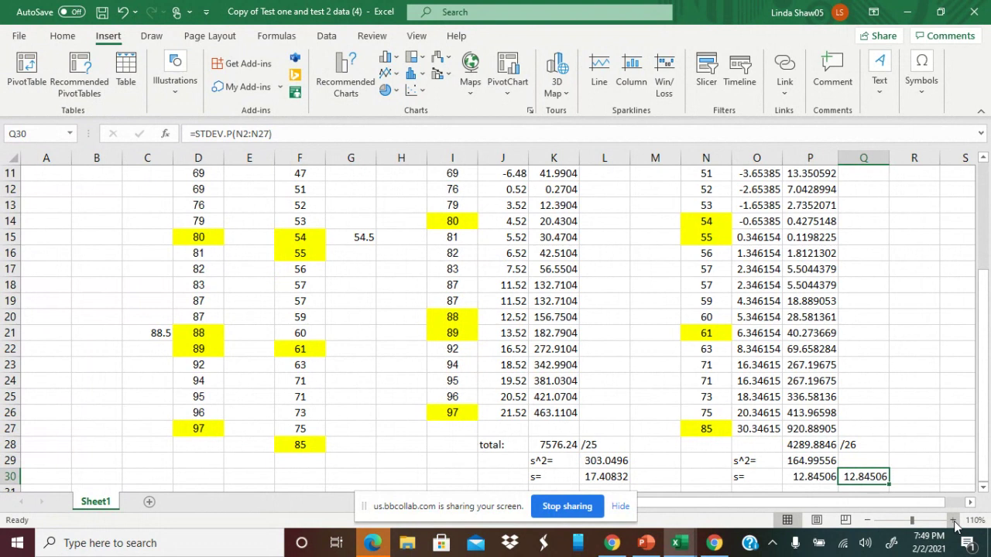
{"action": "key", "text": "XF86AudioRaiseVolume"}
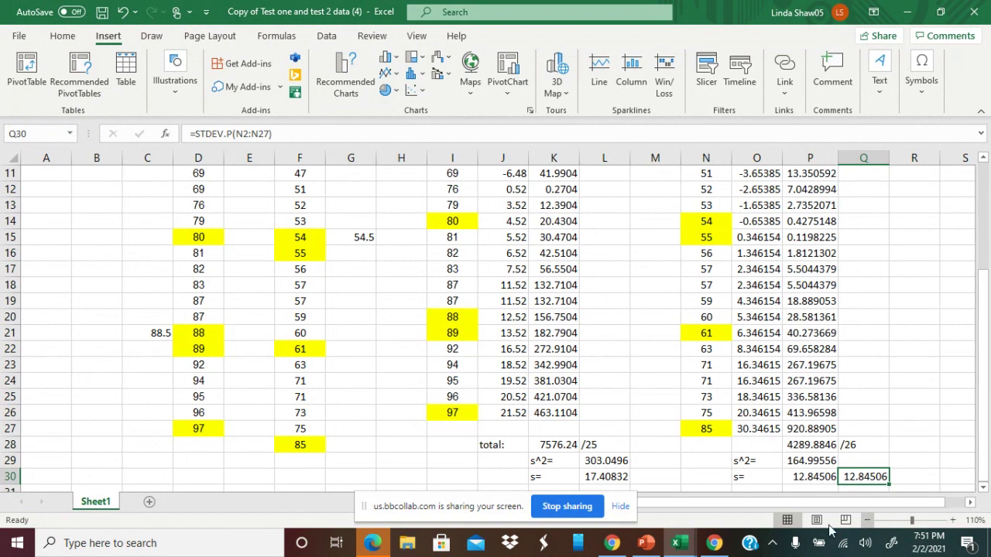
{"action": "left_click", "coordinate": [610, 546]}
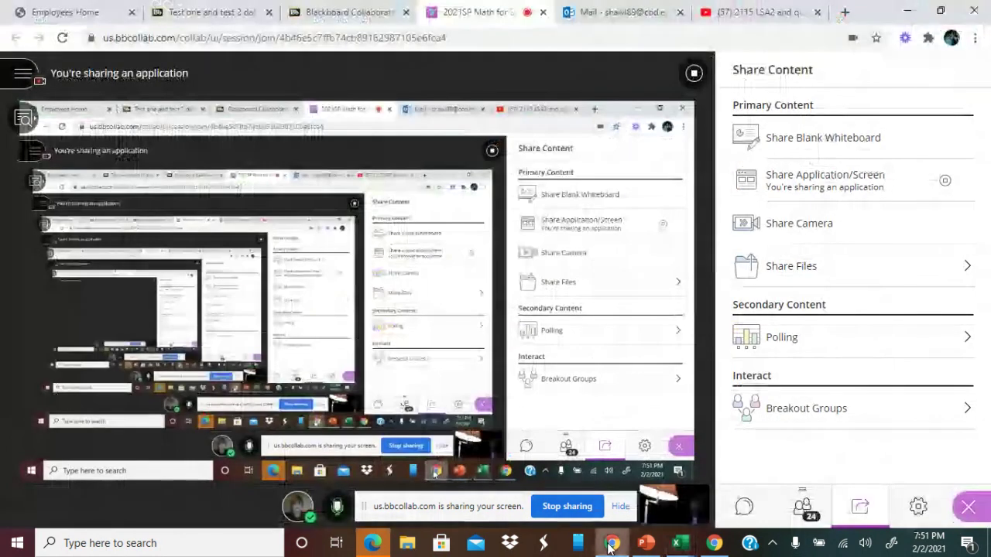
Step: Share Raw Notes.pptx and present slide 06 with the Bears and Test topics
{"action": "left_click", "coordinate": [805, 269]}
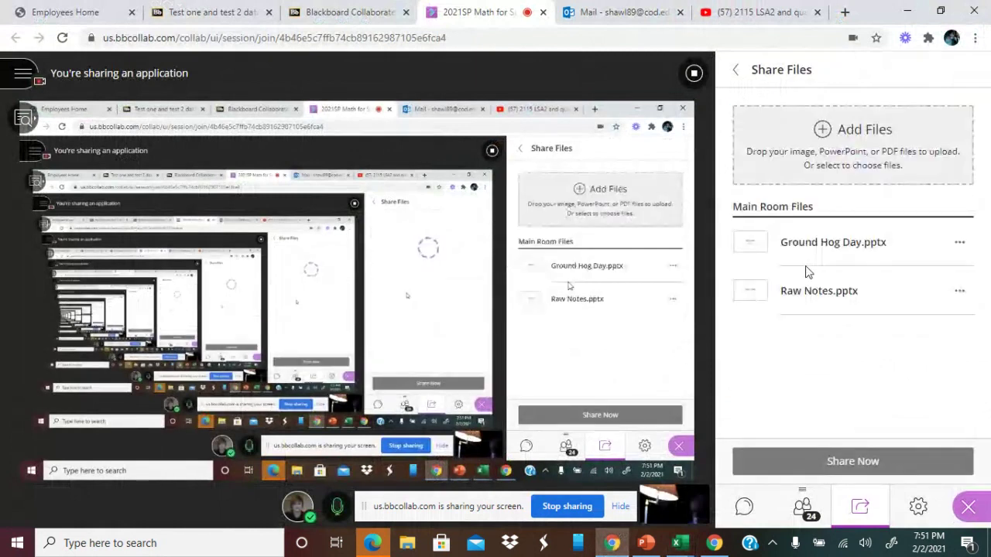
{"action": "left_click", "coordinate": [809, 246]}
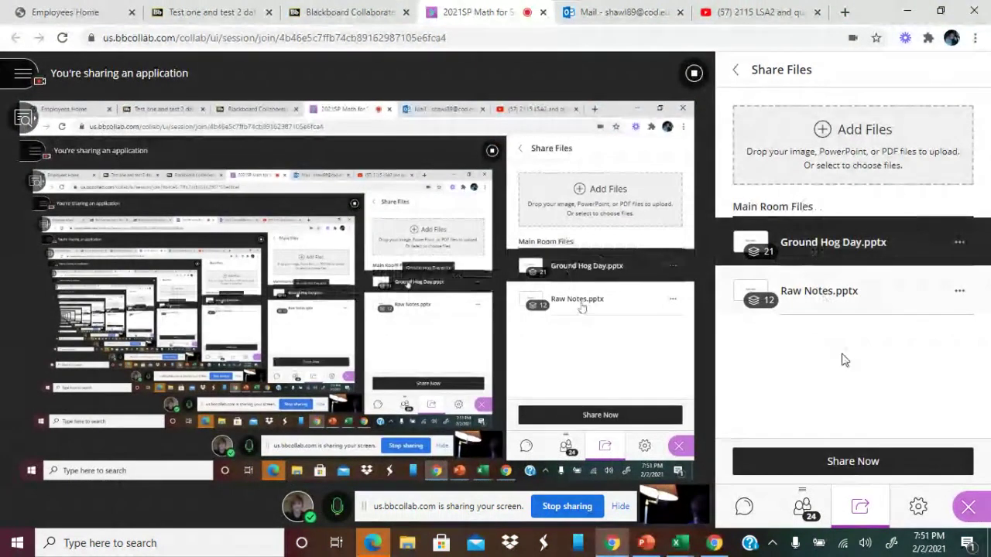
{"action": "left_click", "coordinate": [867, 462]}
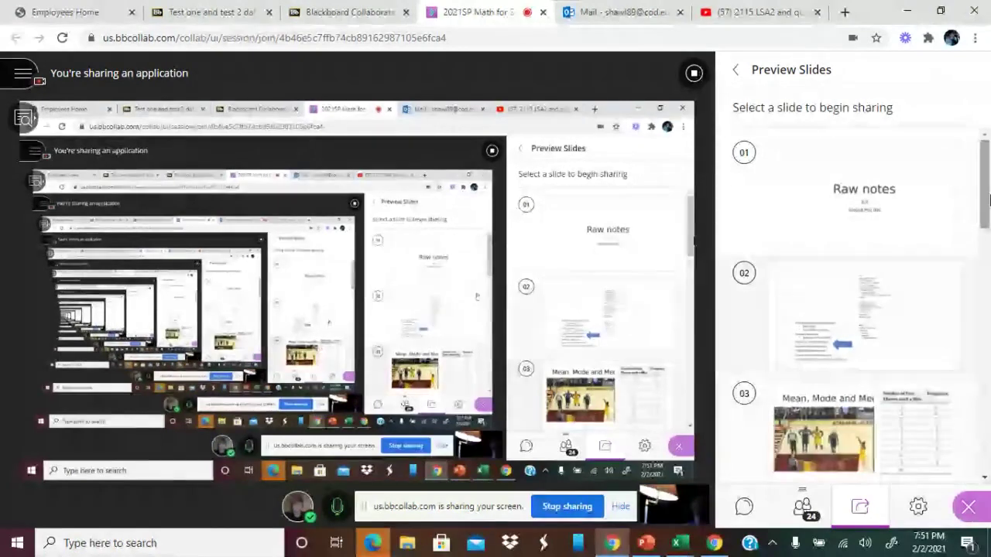
{"action": "left_click_drag", "start_coordinate": [984, 189], "coordinate": [963, 283]}
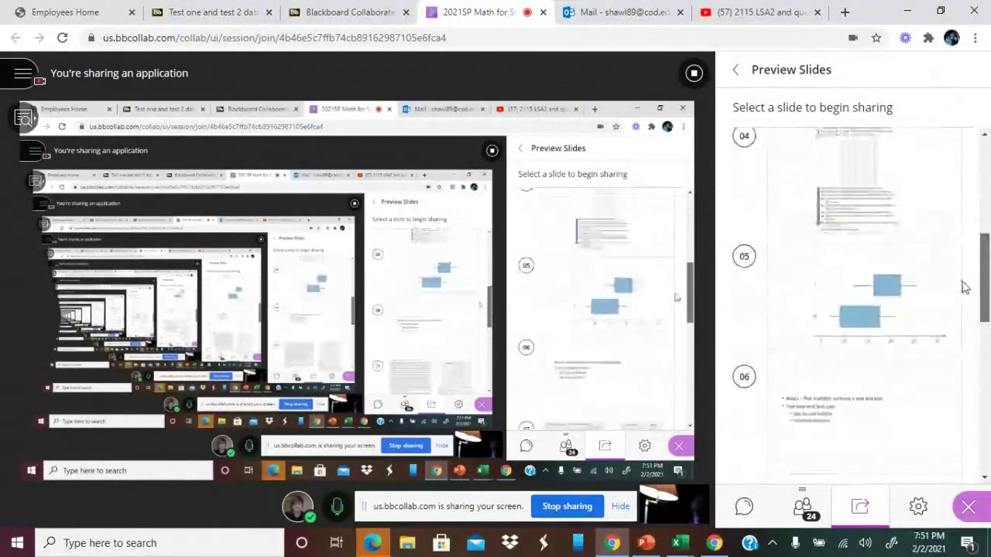
{"action": "left_click", "coordinate": [833, 398]}
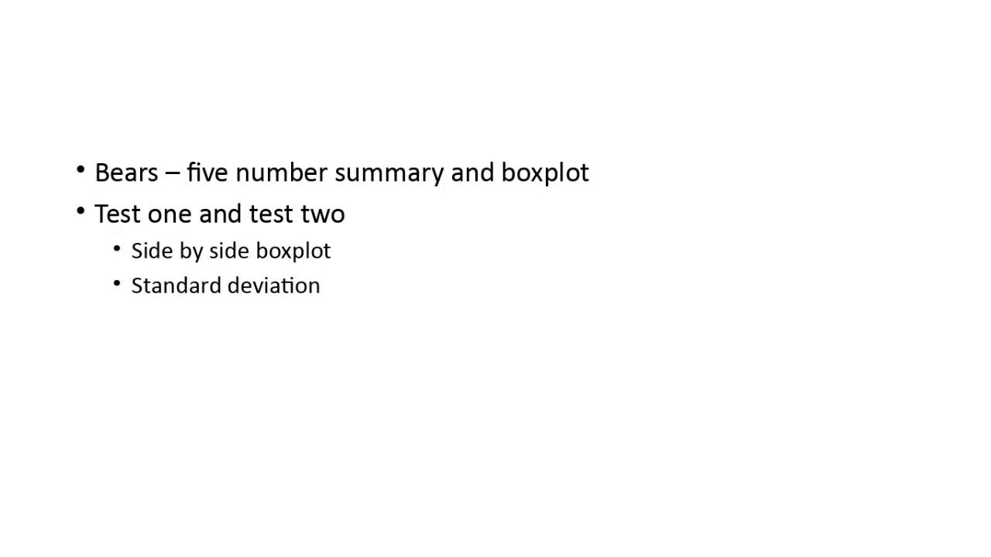
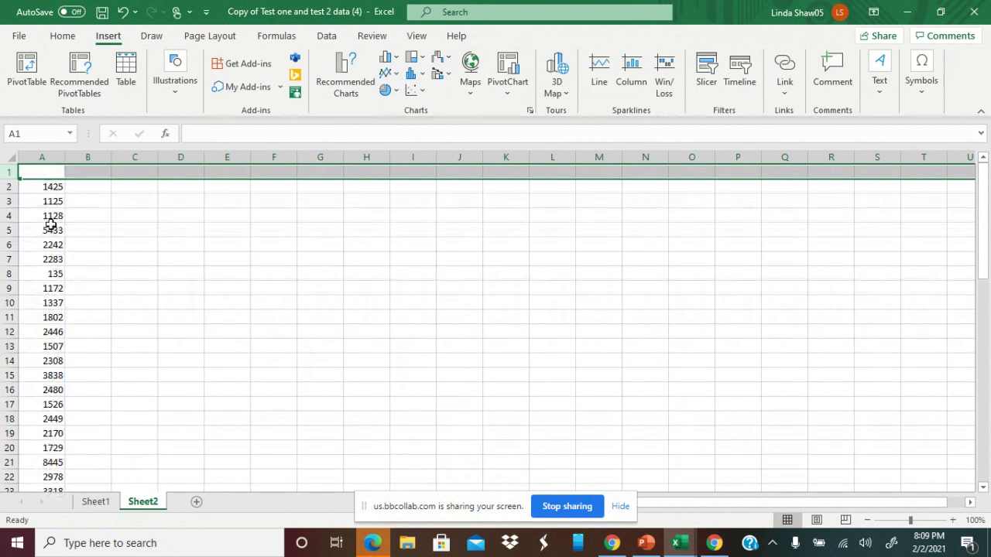
Step: Insert a new empty row 1 above the Sheet2 values
{"action": "left_click", "coordinate": [43, 174]}
Step: Enter the headers 'X_i' in A1 and 'Z score' in B1
{"action": "type", "text": "D"}
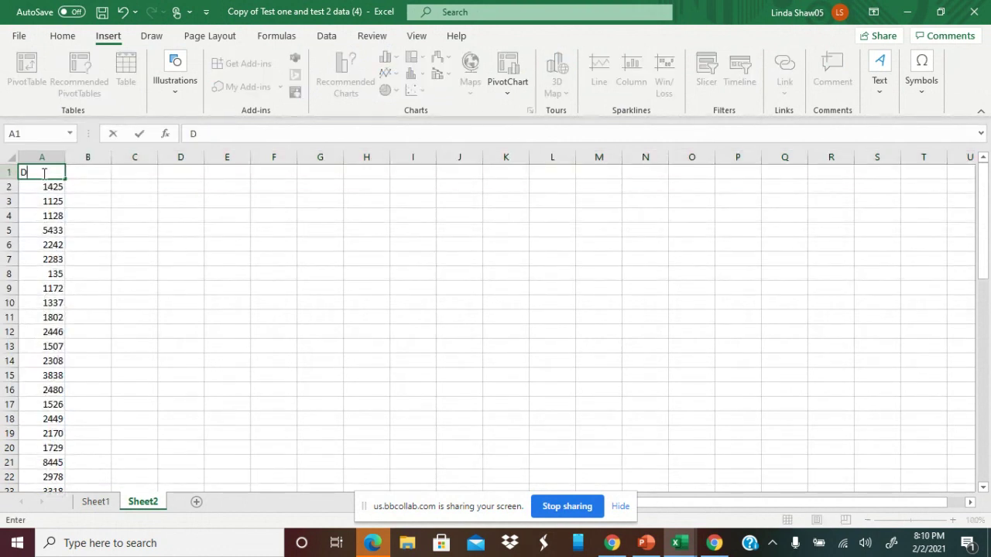
{"action": "key", "text": "BackSpace"}
{"action": "type", "text": "X_i"}
{"action": "left_click", "coordinate": [93, 172]}
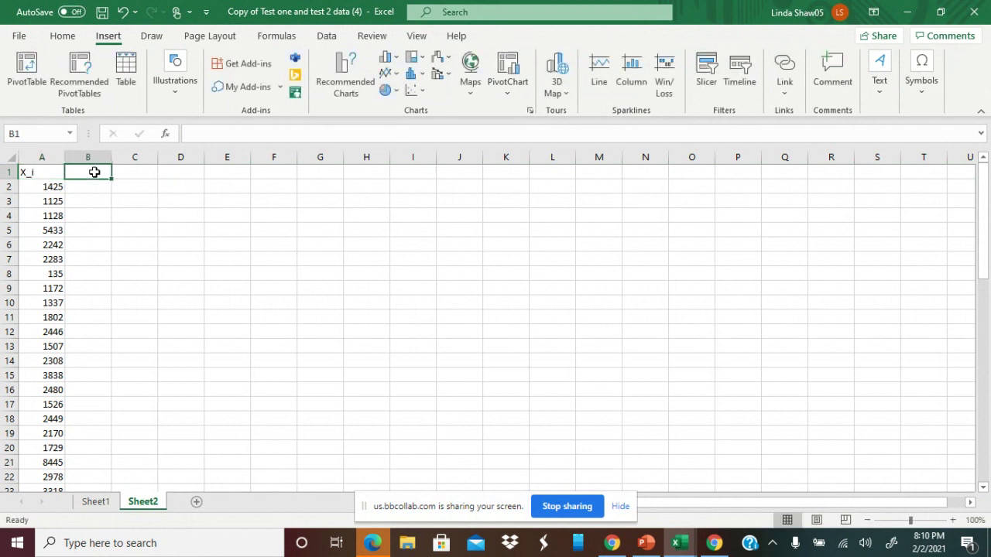
{"action": "type", "text": "Z score"}
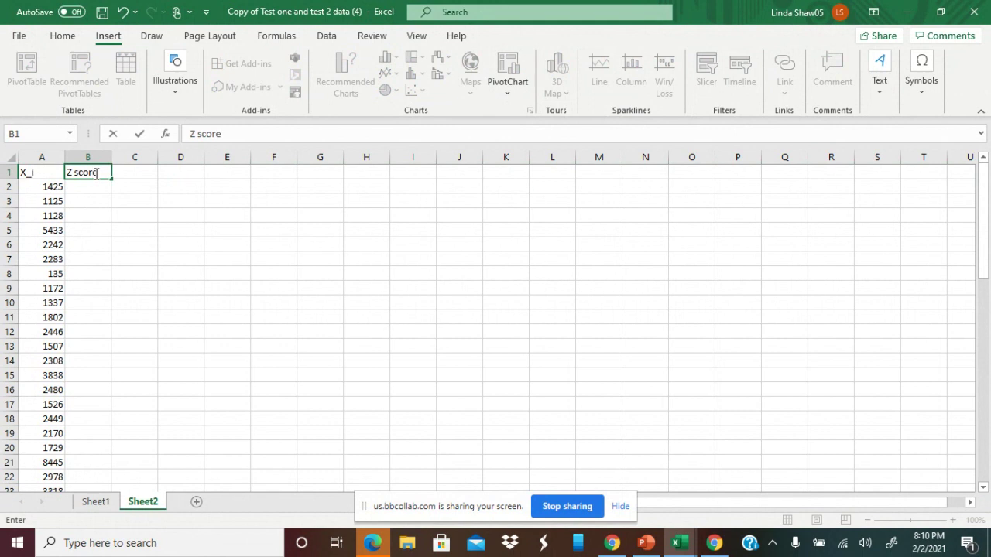
{"action": "key", "text": "Return"}
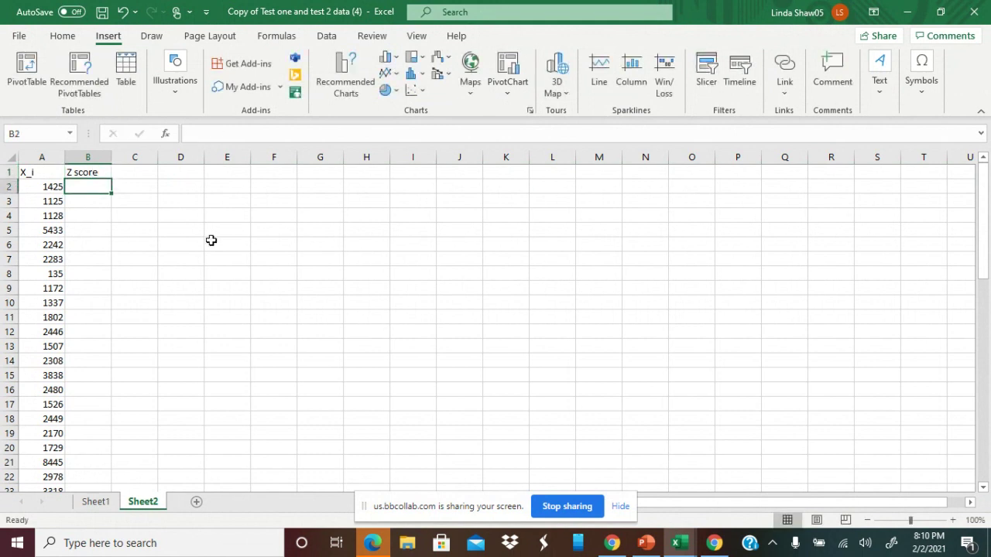
Step: Widen column A so the X_i values display fully
{"action": "double_click", "coordinate": [65, 157]}
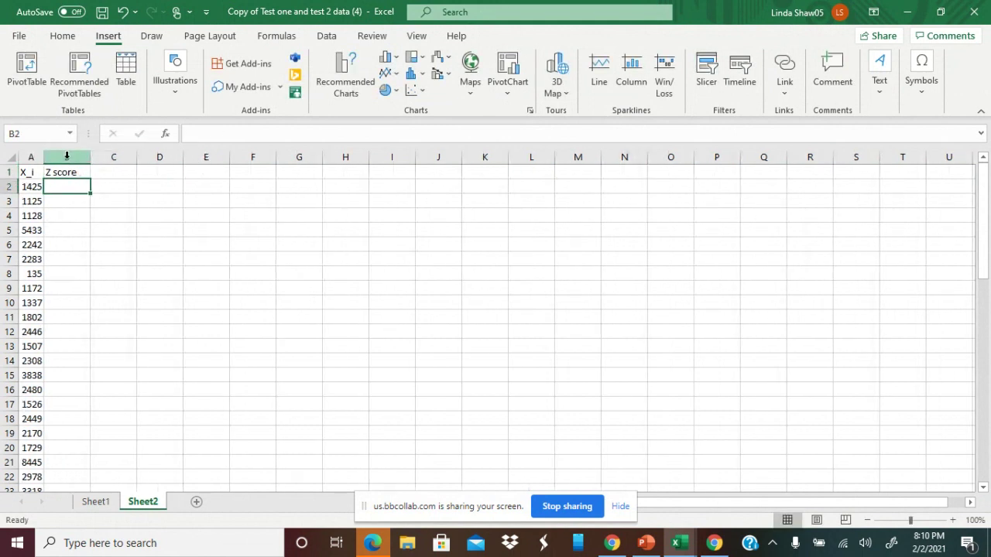
{"action": "left_click_drag", "start_coordinate": [44, 159], "coordinate": [89, 159]}
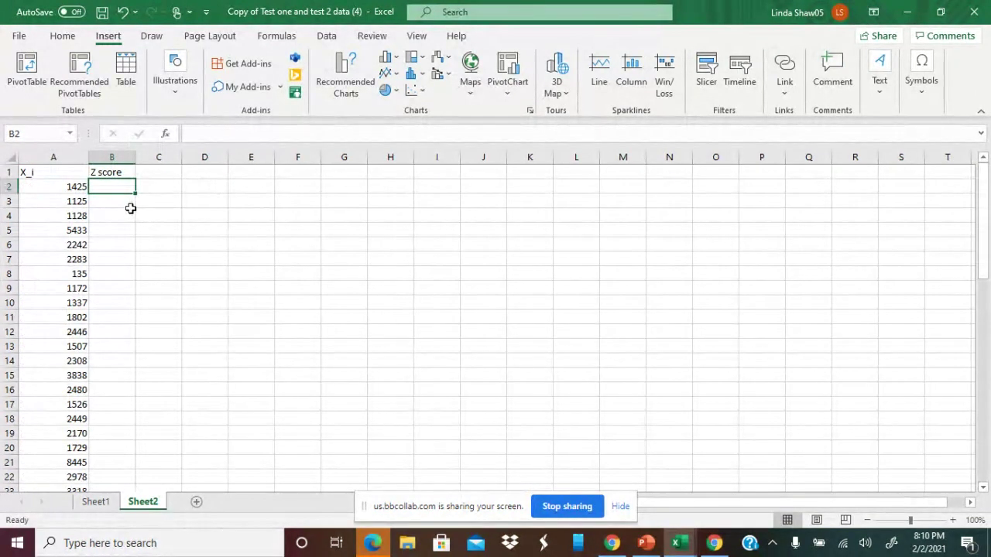
{"action": "left_click", "coordinate": [248, 190]}
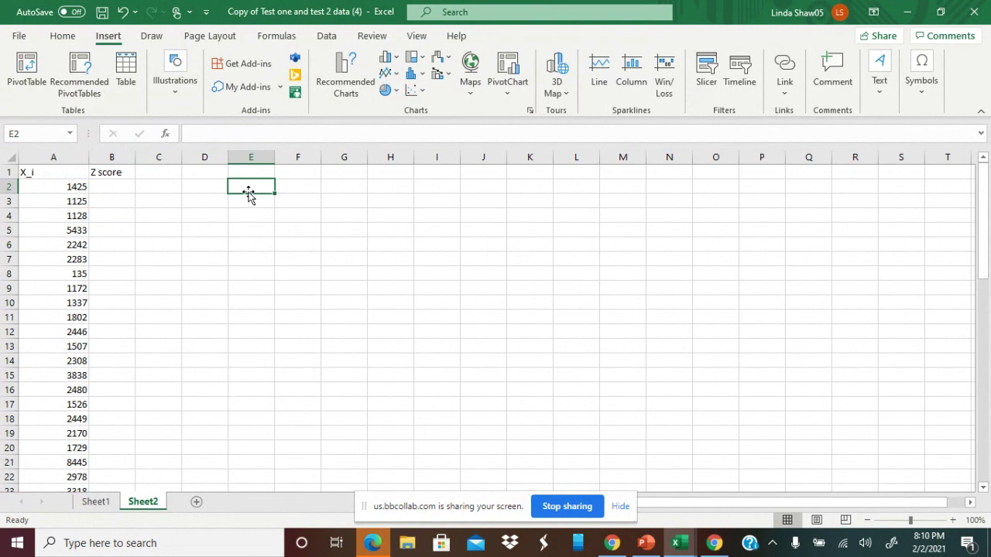
Step: Label E2 'stdev (p)' and compute =STDEV.P(A2:A60) in F2, giving 1333.99
{"action": "type", "text": "st"}
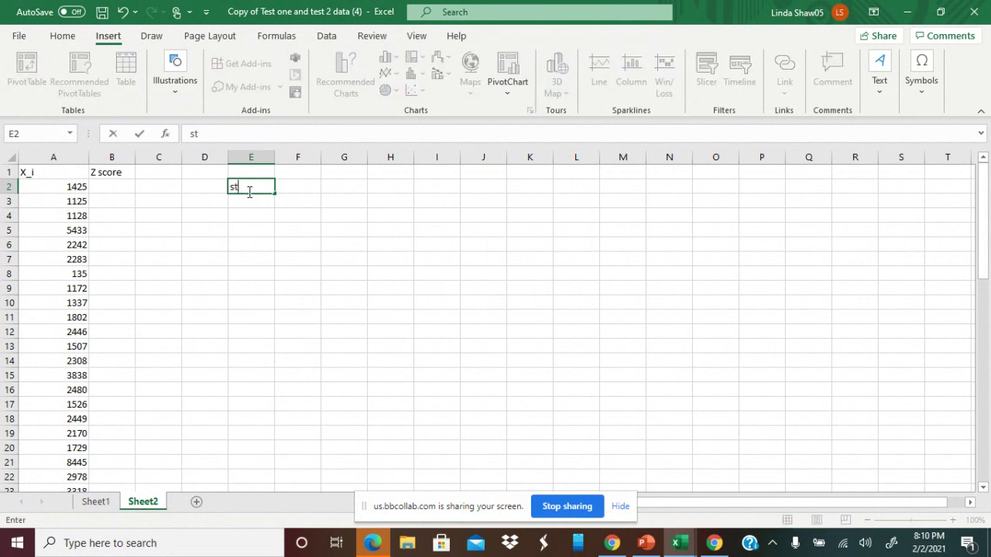
{"action": "type", "text": "dev (p)"}
{"action": "key", "text": "Tab"}
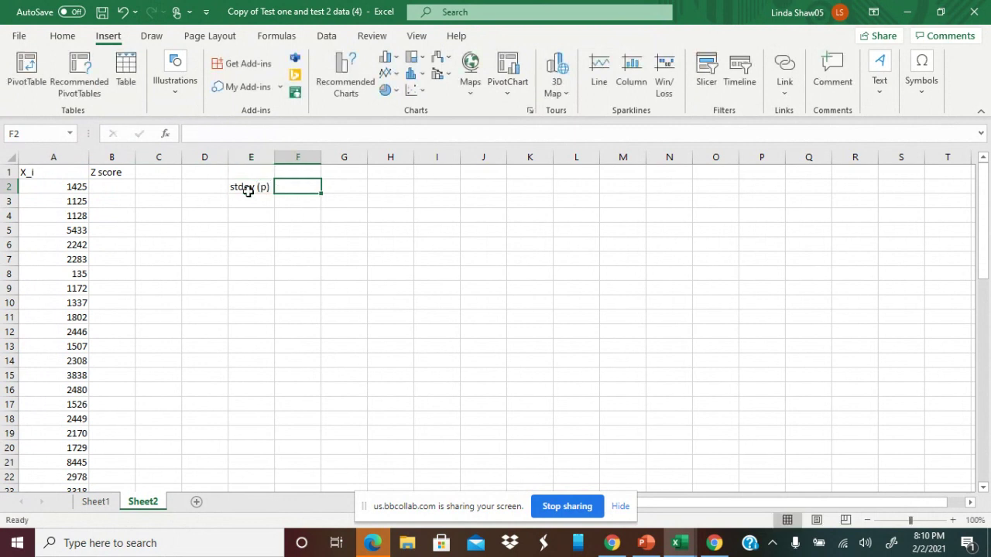
{"action": "type", "text": "=stdev"}
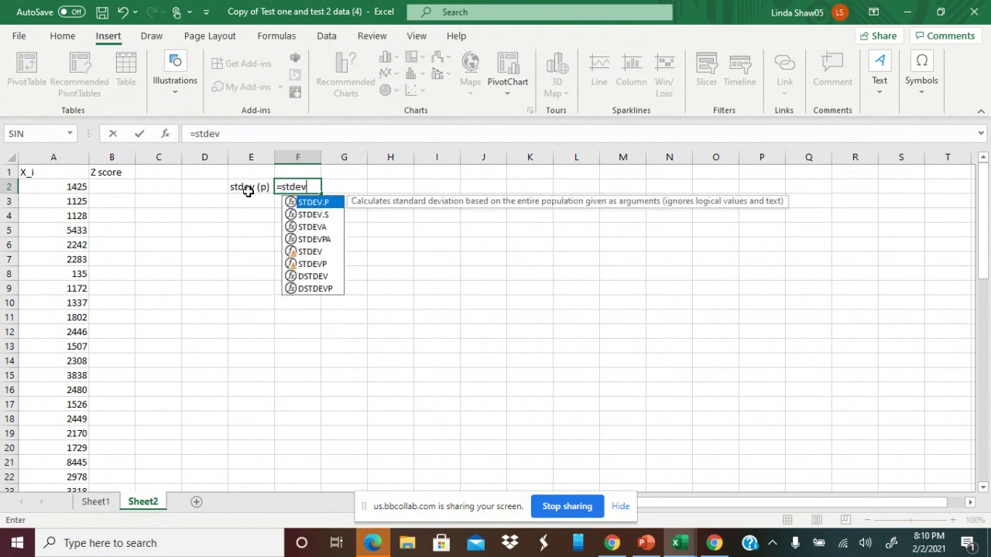
{"action": "type", "text": ".p("}
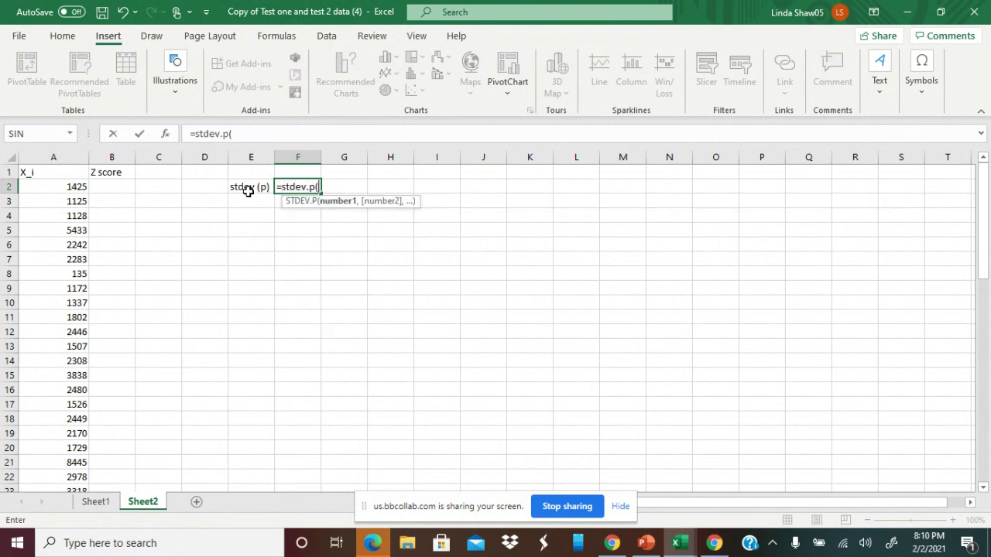
{"action": "left_click_drag", "start_coordinate": [82, 188], "coordinate": [79, 436]}
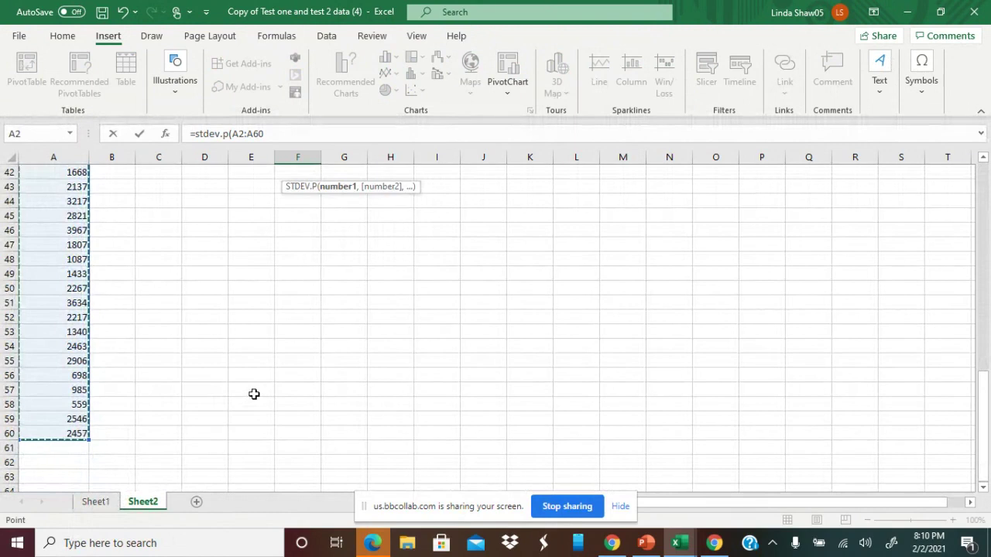
{"action": "type", "text": ")"}
{"action": "key", "text": "Return"}
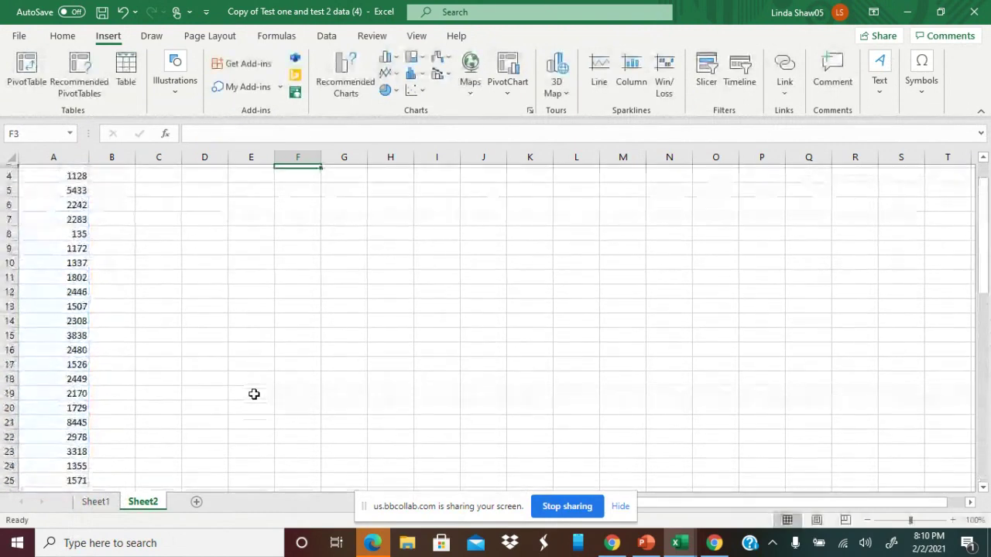
{"action": "left_click", "coordinate": [299, 188]}
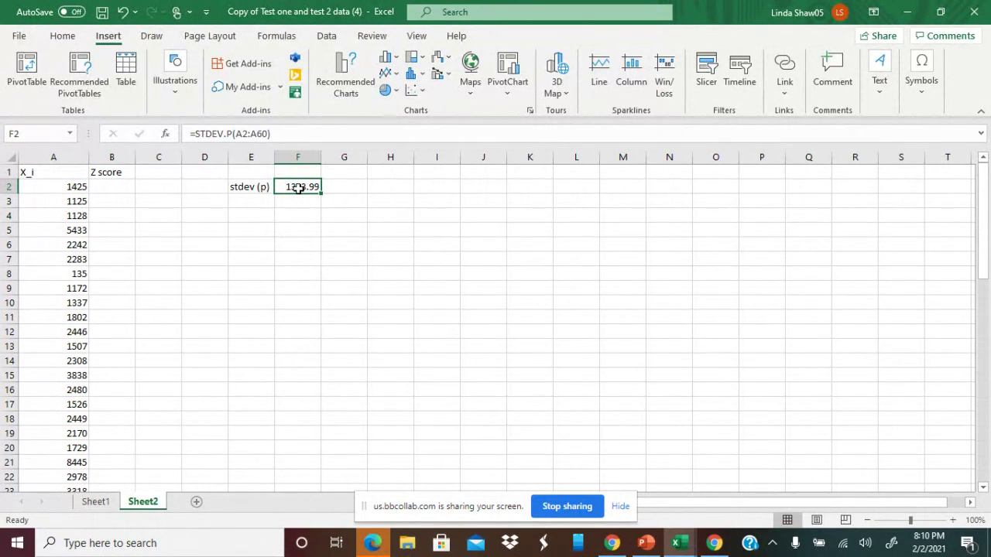
Step: Label E3 'mean:' and compute =AVERAGE(A2:A60) in F3, giving 2303.678
{"action": "left_click", "coordinate": [268, 199]}
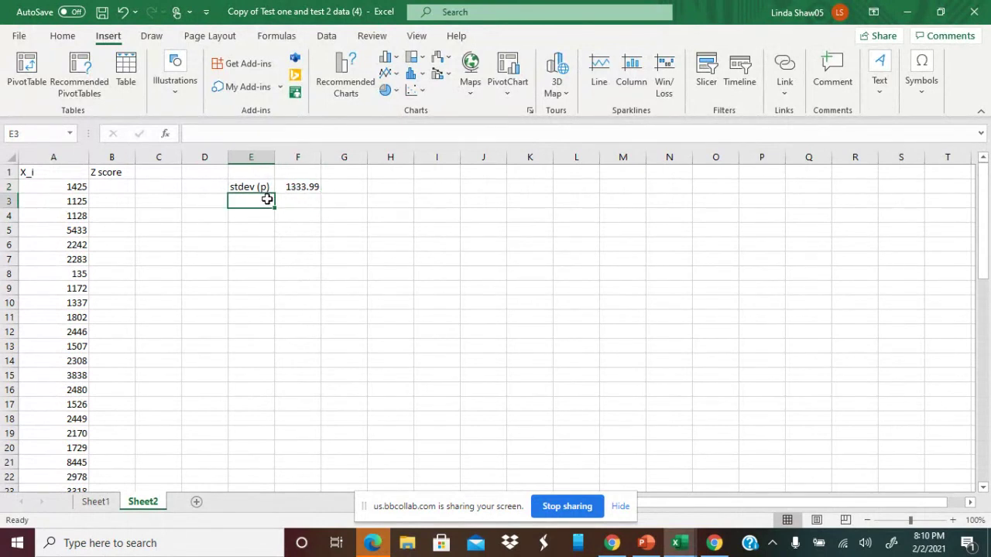
{"action": "type", "text": "mean:"}
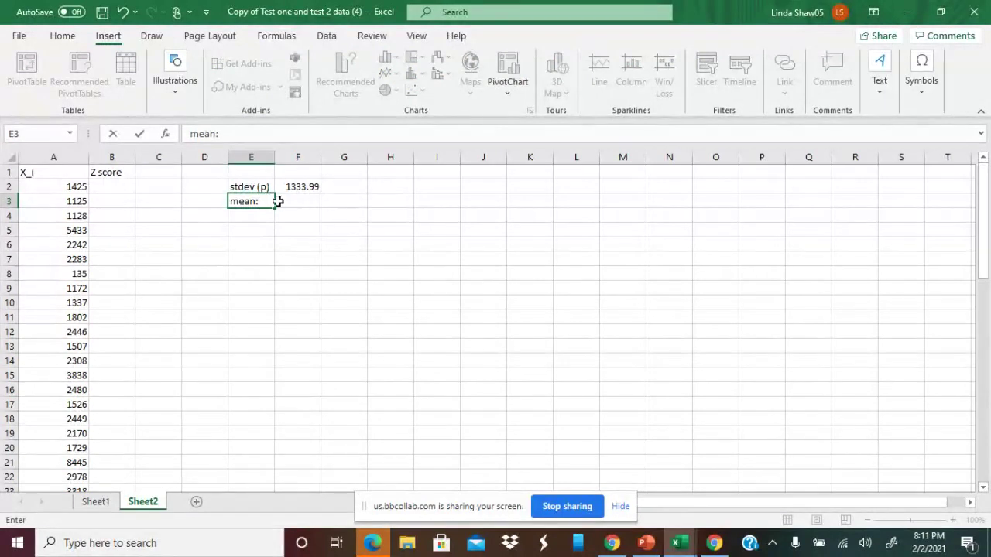
{"action": "left_click", "coordinate": [310, 201]}
{"action": "type", "text": "=a"}
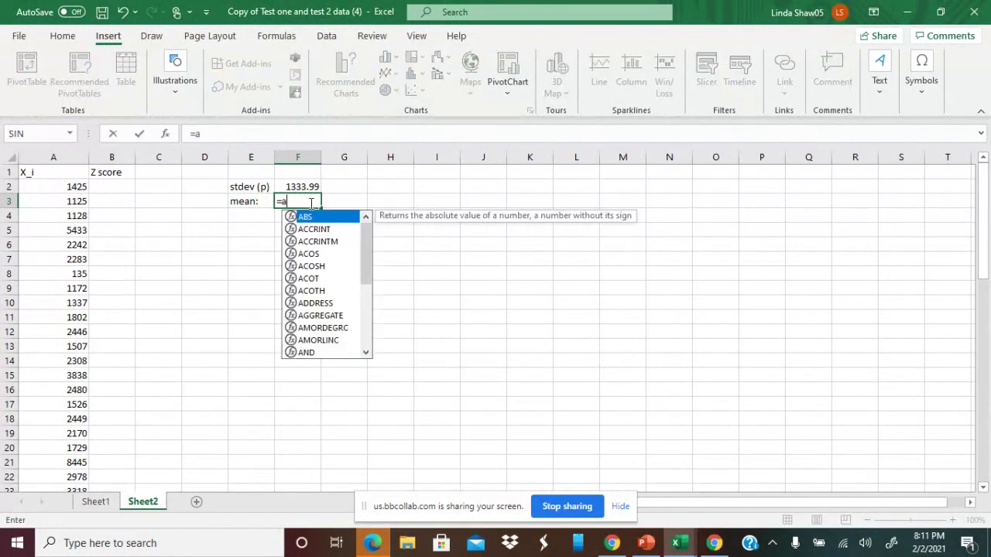
{"action": "type", "text": "verage("}
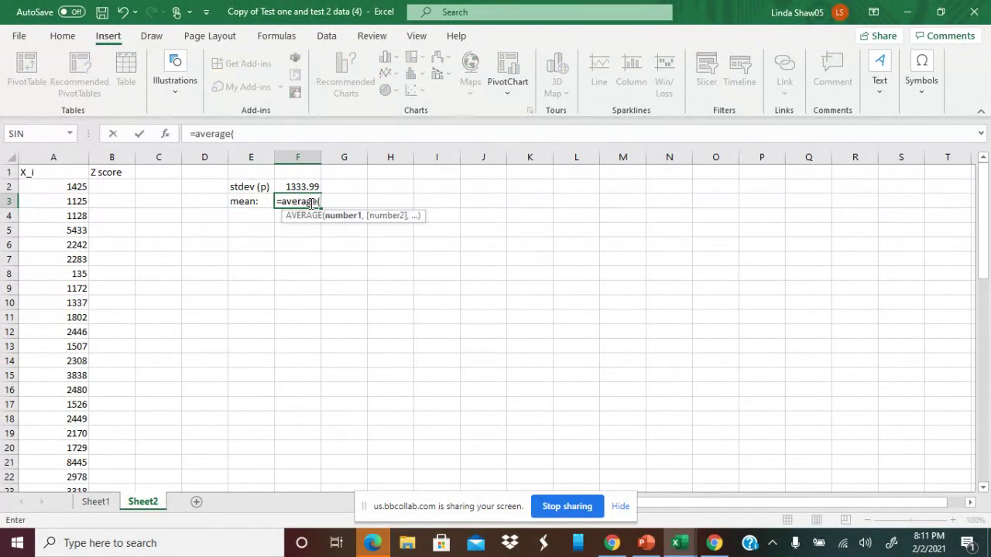
{"action": "left_click_drag", "start_coordinate": [84, 187], "coordinate": [65, 477]}
{"action": "type", "text": ")"}
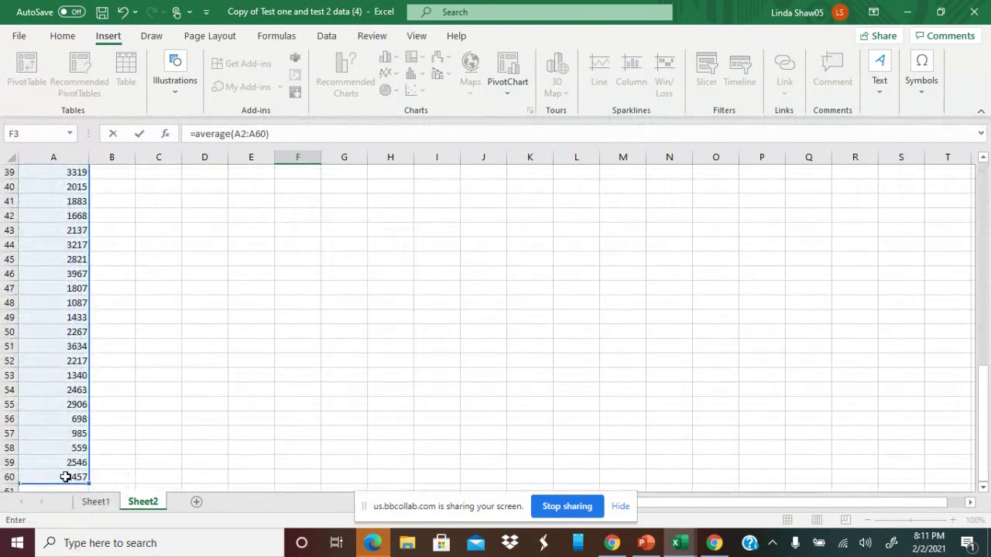
{"action": "key", "text": "Return"}
{"action": "scroll", "coordinate": [66, 477], "scroll_direction": "up", "scroll_amount": 1}
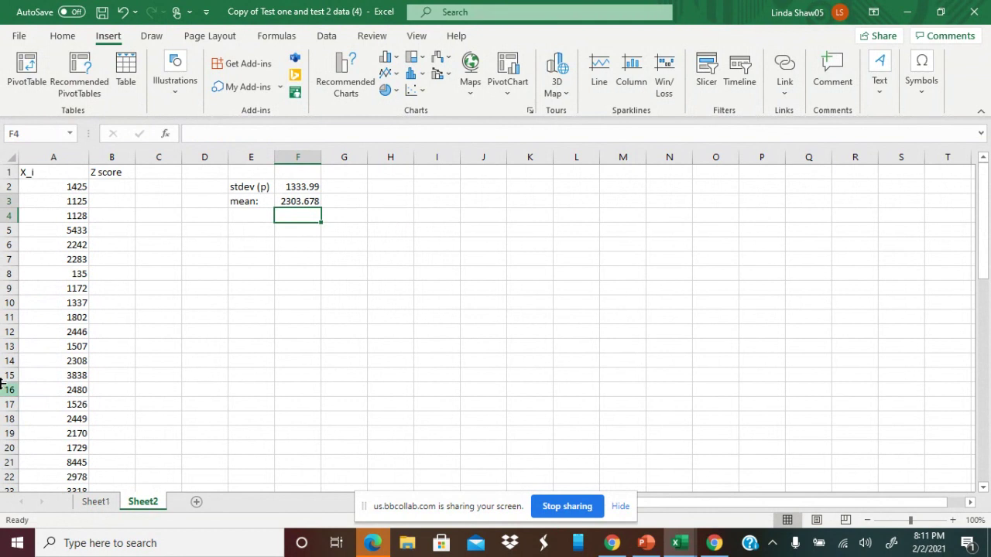
{"action": "left_click", "coordinate": [126, 189]}
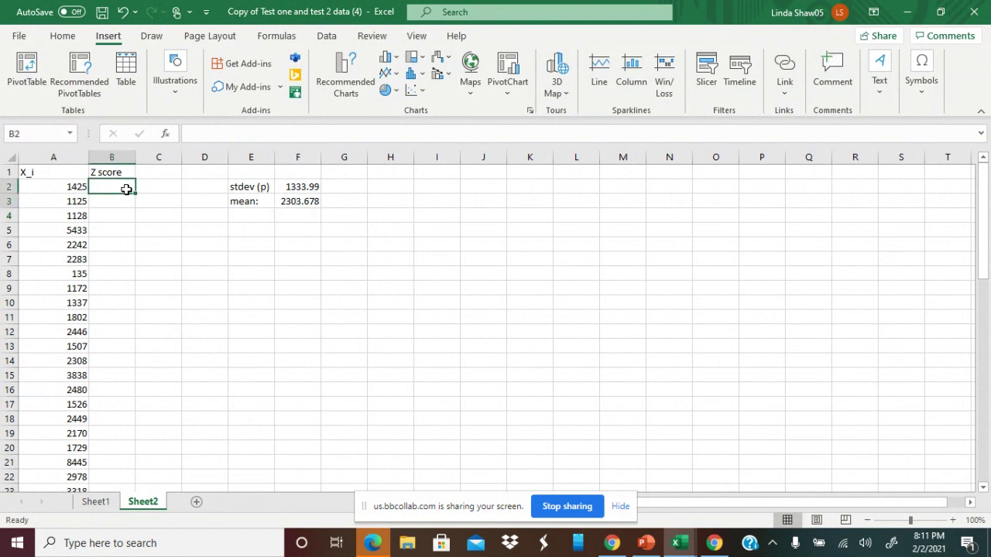
Step: Enter =(A2-$F$3)/$F$2 in B2, returning a z-score of -0.65868
{"action": "type", "text": "="}
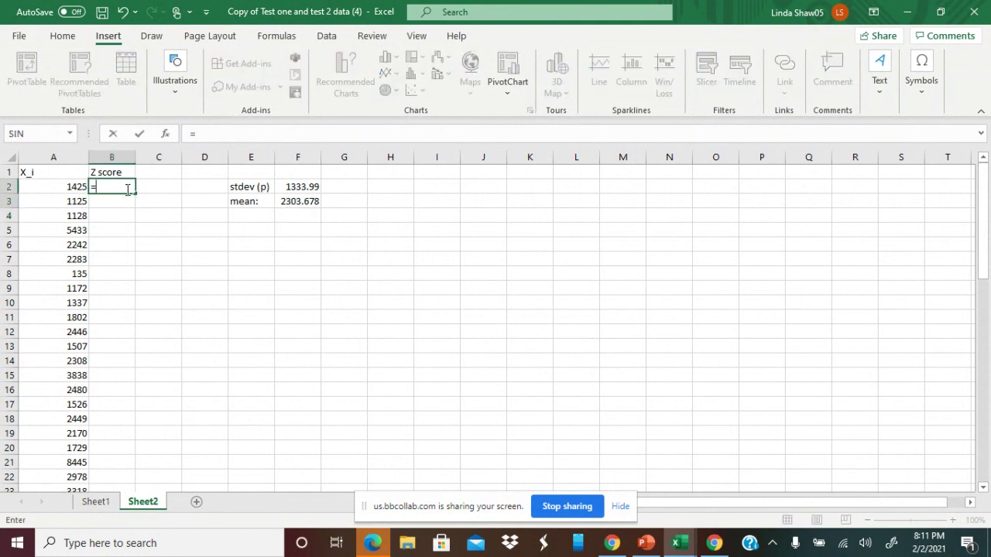
{"action": "type", "text": "("}
{"action": "left_click", "coordinate": [66, 187]}
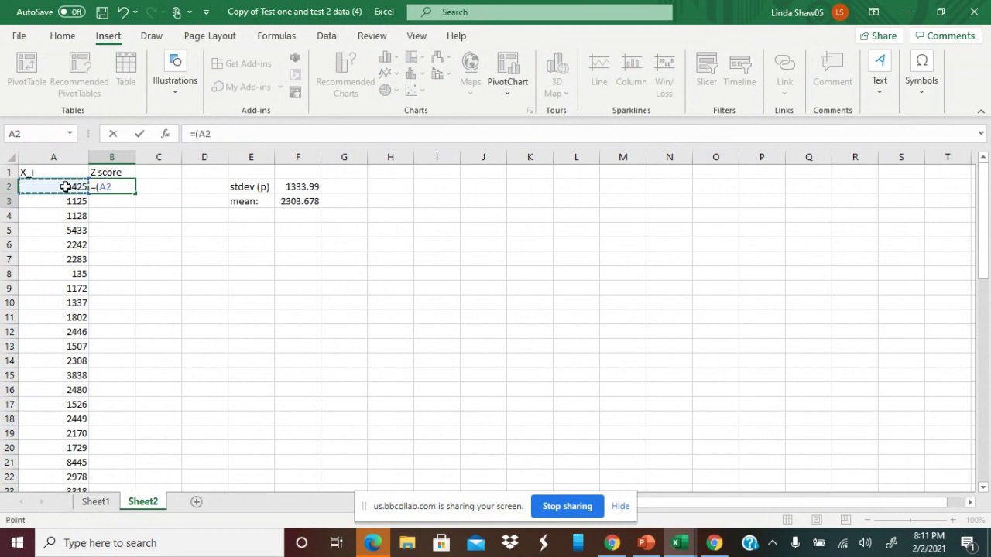
{"action": "type", "text": "-"}
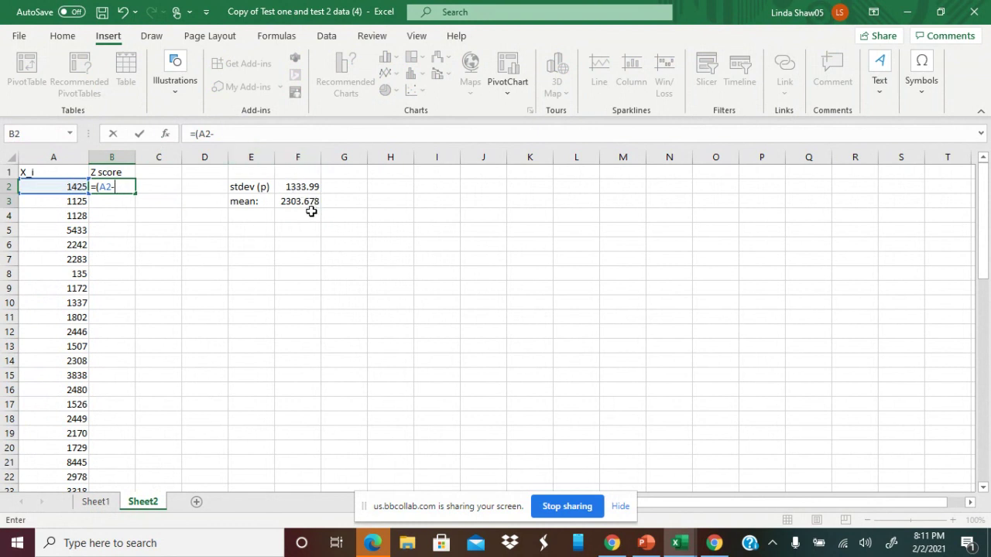
{"action": "type", "text": "$f$3"}
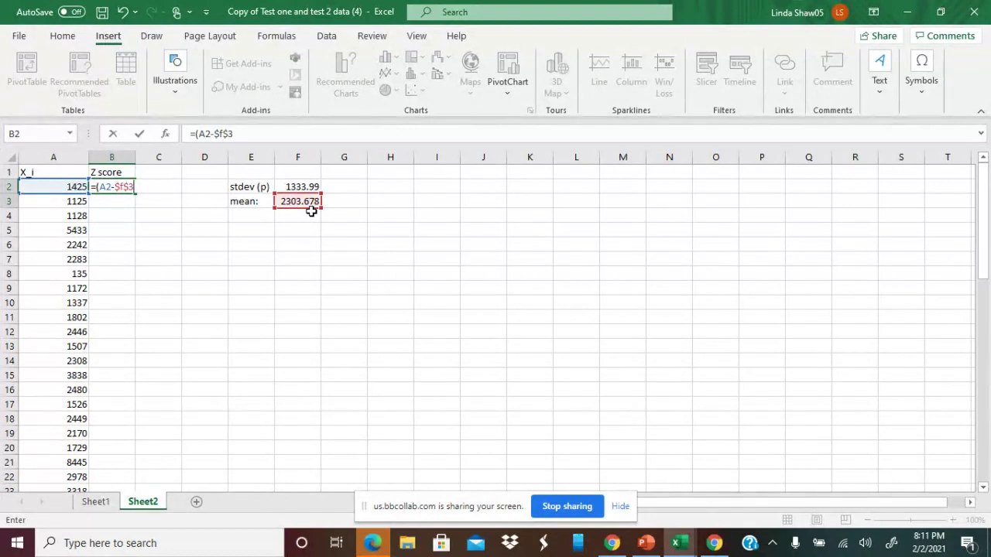
{"action": "type", "text": ")/$f$2"}
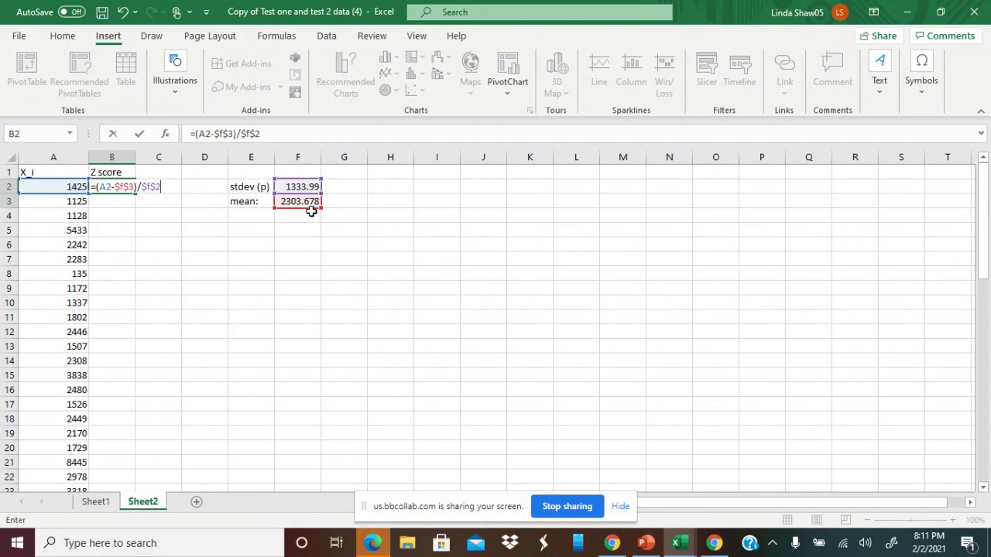
{"action": "key", "text": "Return"}
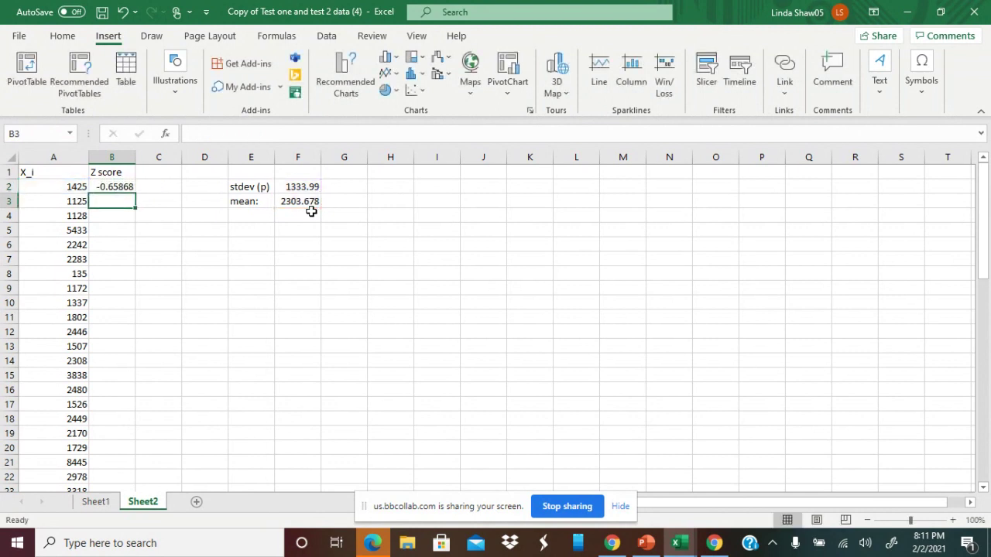
{"action": "left_click", "coordinate": [106, 188]}
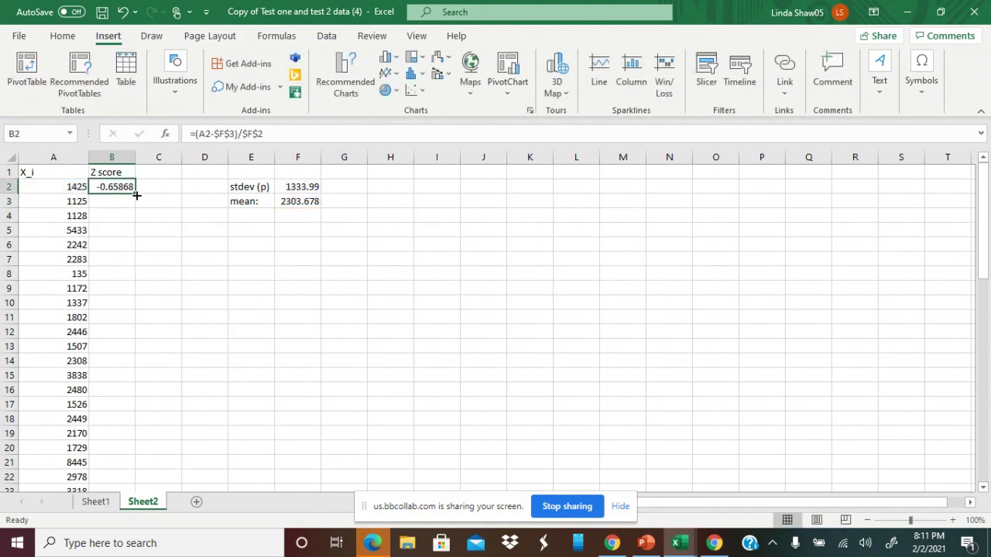
{"action": "left_click_drag", "start_coordinate": [136, 195], "coordinate": [116, 469]}
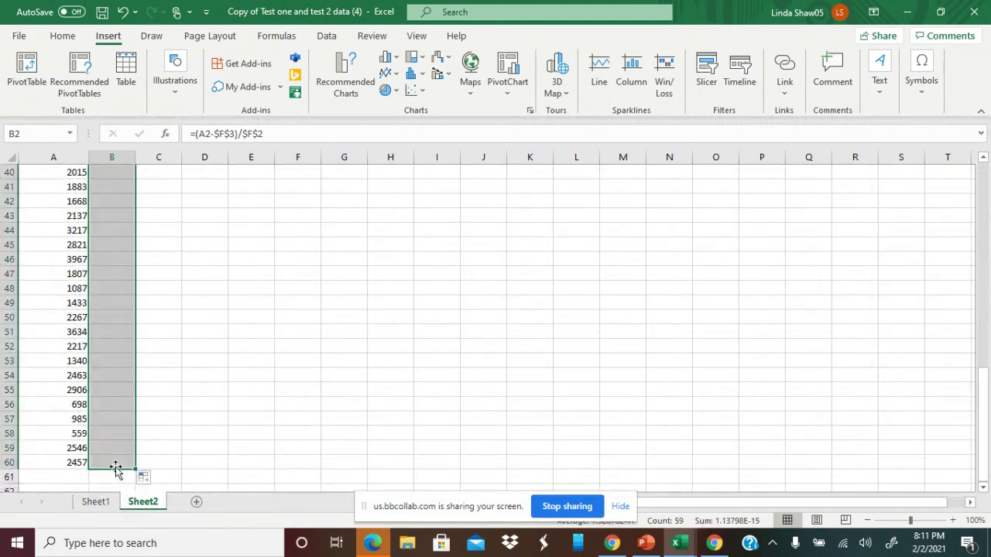
{"action": "left_click", "coordinate": [188, 452]}
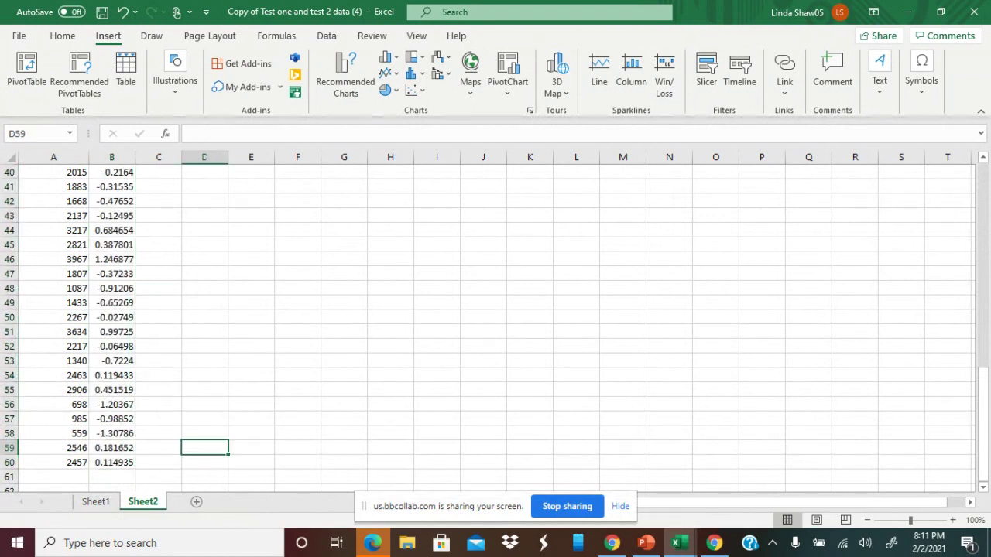
{"action": "scroll", "coordinate": [496, 325], "scroll_direction": "up", "scroll_amount": 13}
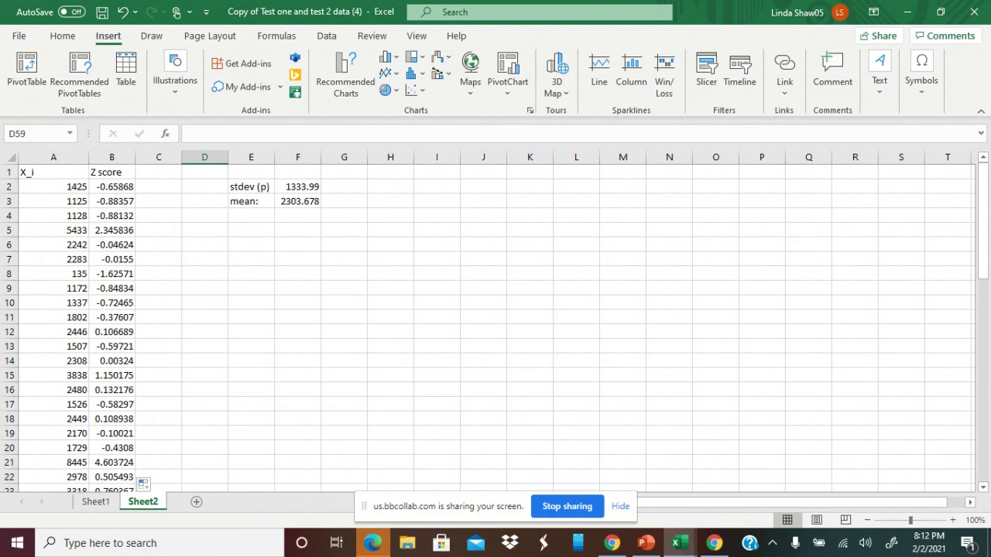
{"action": "scroll", "coordinate": [488, 325], "scroll_direction": "down", "scroll_amount": 13}
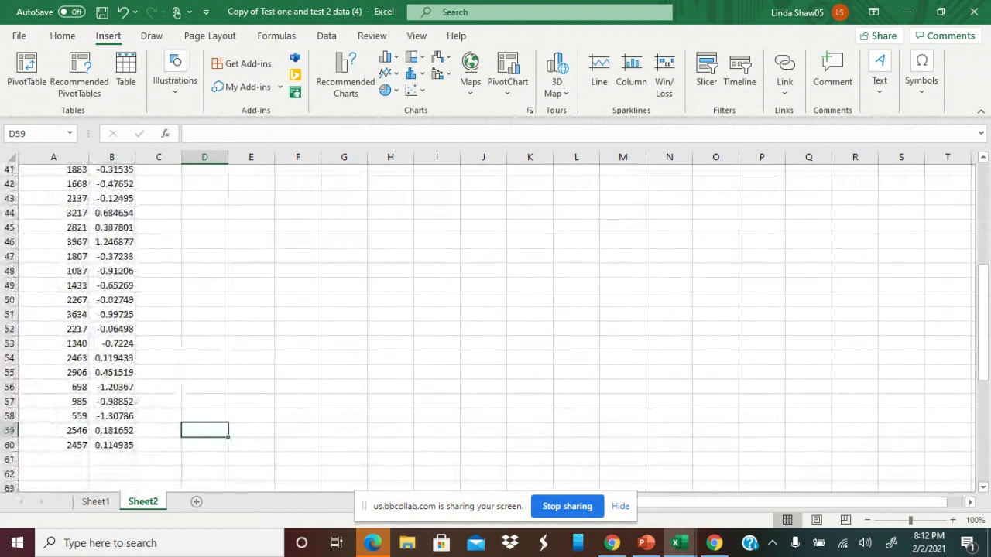
{"action": "scroll", "coordinate": [139, 286], "scroll_direction": "down", "scroll_amount": 4}
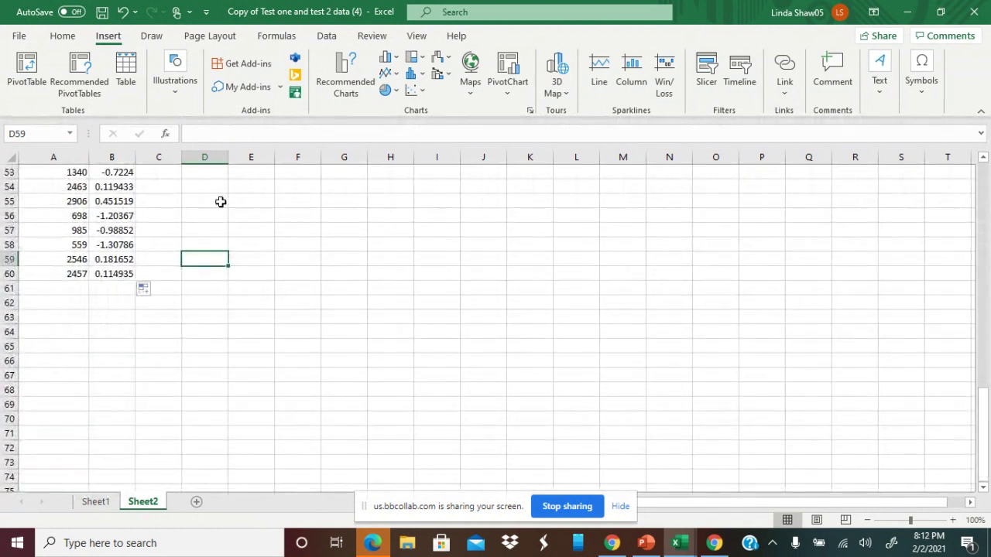
{"action": "left_click", "coordinate": [112, 275]}
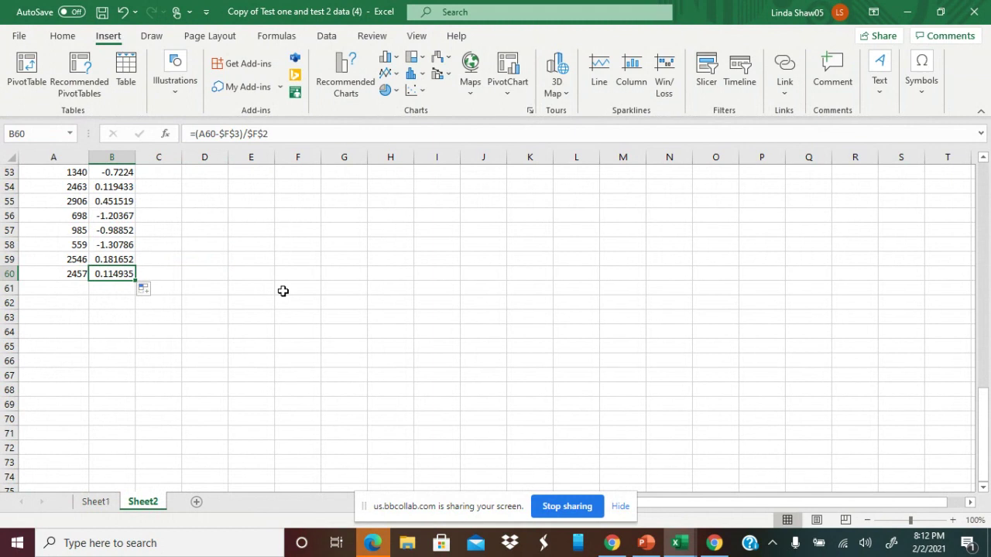
Step: Zoom the sheet to 110% and review the Z score column from B60 up to the header
{"action": "left_click", "coordinate": [954, 520]}
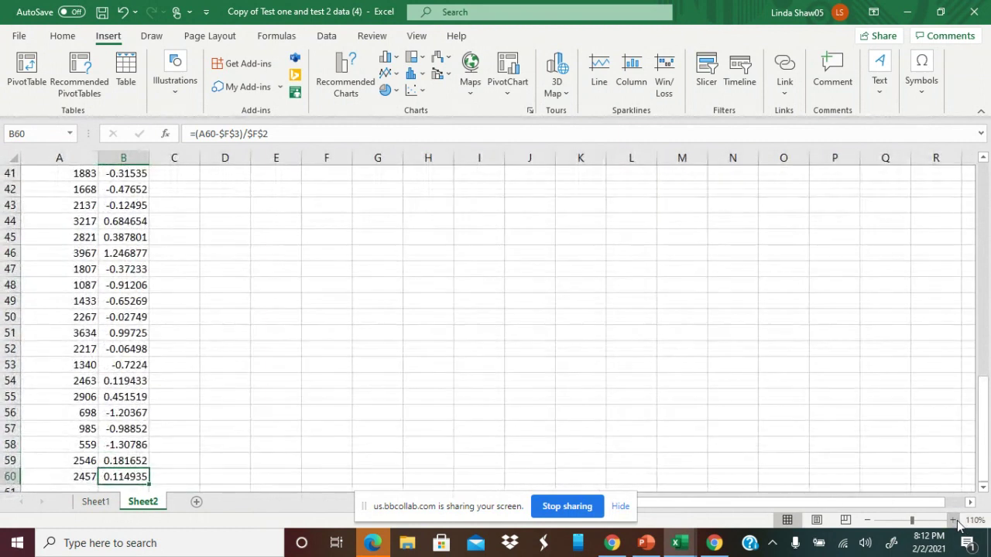
{"action": "scroll", "coordinate": [496, 325], "scroll_direction": "down", "scroll_amount": 2}
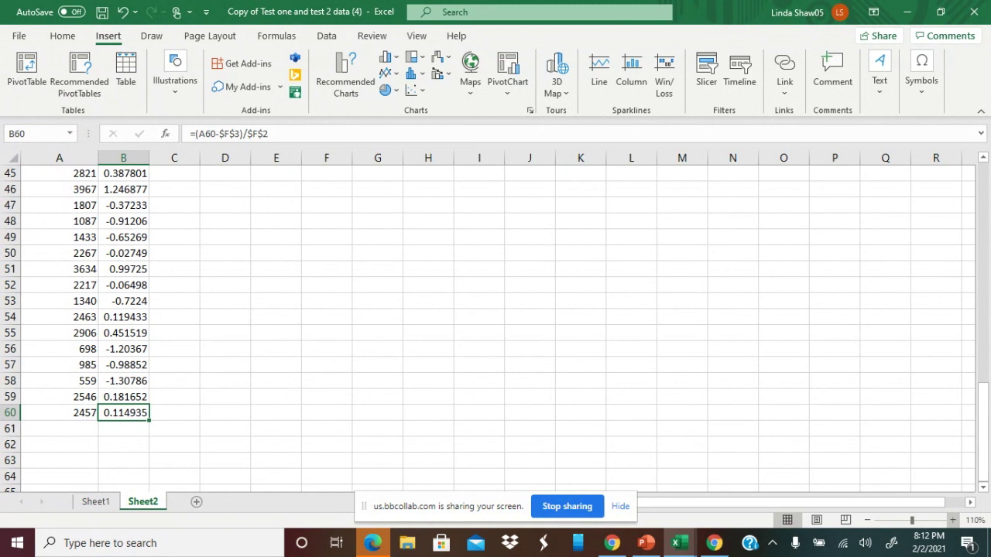
{"action": "key", "text": "Up"}
{"action": "key", "text": "Up"}
{"action": "key", "text": "Up"}
{"action": "key", "text": "Up"}
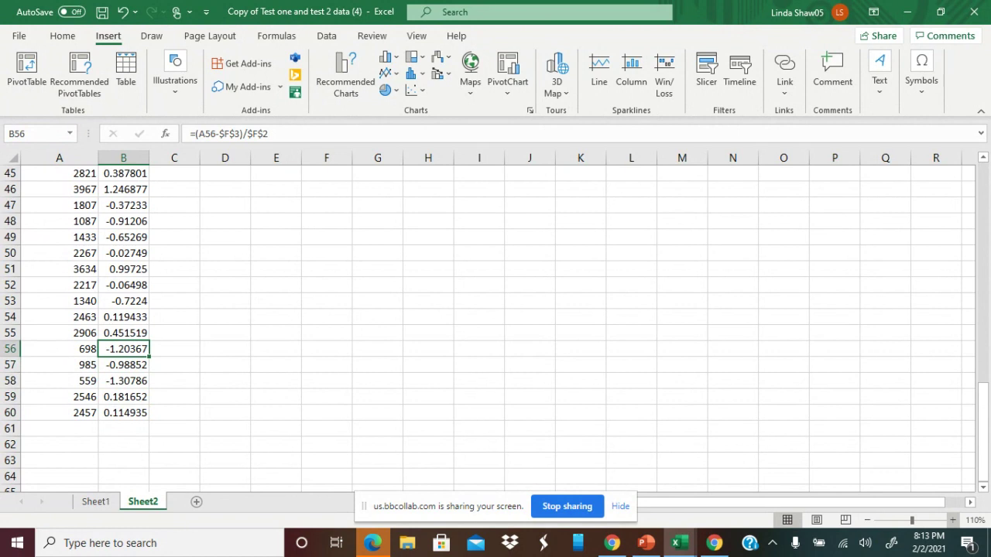
{"action": "key", "text": "Up"}
{"action": "key", "text": "Up"}
{"action": "key", "text": "Up"}
{"action": "key", "text": "Up"}
{"action": "key", "text": "Up"}
{"action": "key", "text": "Up"}
{"action": "key", "text": "Up"}
{"action": "key", "text": "Up"}
{"action": "key", "text": "Up"}
{"action": "key", "text": "Up"}
{"action": "key", "text": "Up"}
{"action": "key", "text": "Up"}
{"action": "key", "text": "Up"}
{"action": "key", "text": "Up"}
{"action": "key", "text": "Up"}
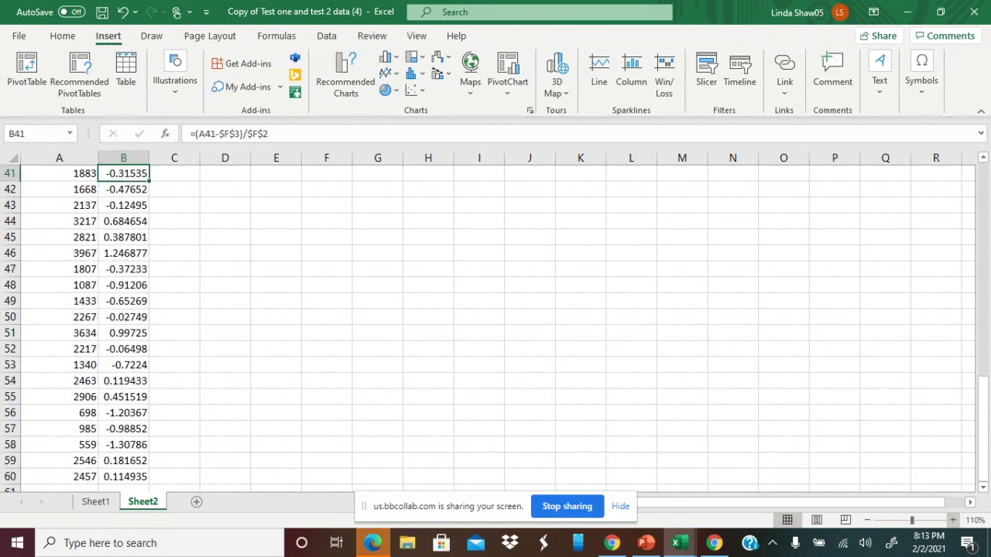
{"action": "key", "text": "Up"}
{"action": "key", "text": "Up"}
{"action": "key", "text": "Up"}
{"action": "key", "text": "Up"}
{"action": "key", "text": "Up"}
{"action": "key", "text": "Up"}
{"action": "key", "text": "Up"}
{"action": "key", "text": "Up"}
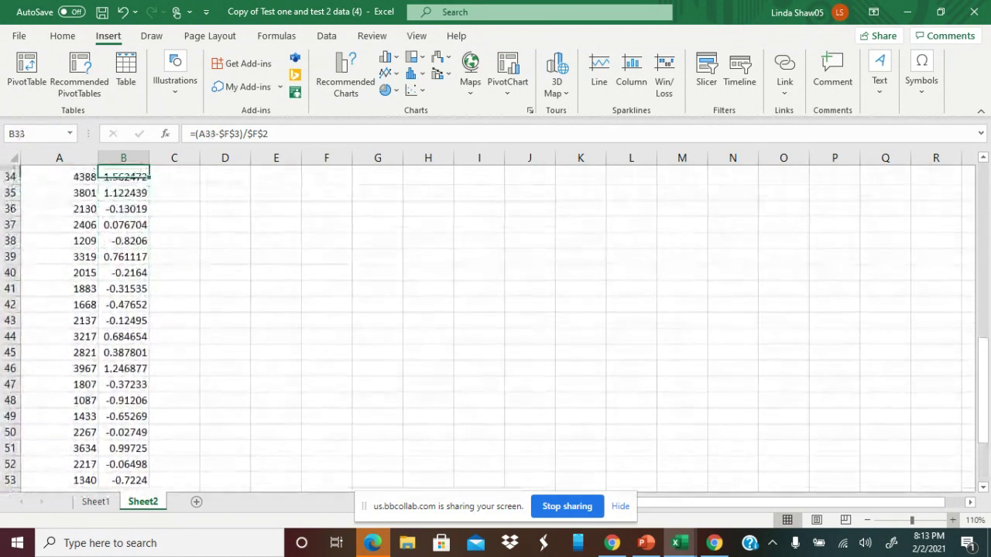
{"action": "key", "text": "Up"}
{"action": "key", "text": "Up"}
{"action": "key", "text": "Up"}
{"action": "key", "text": "Up"}
{"action": "key", "text": "Up"}
{"action": "key", "text": "Up"}
{"action": "key", "text": "Up"}
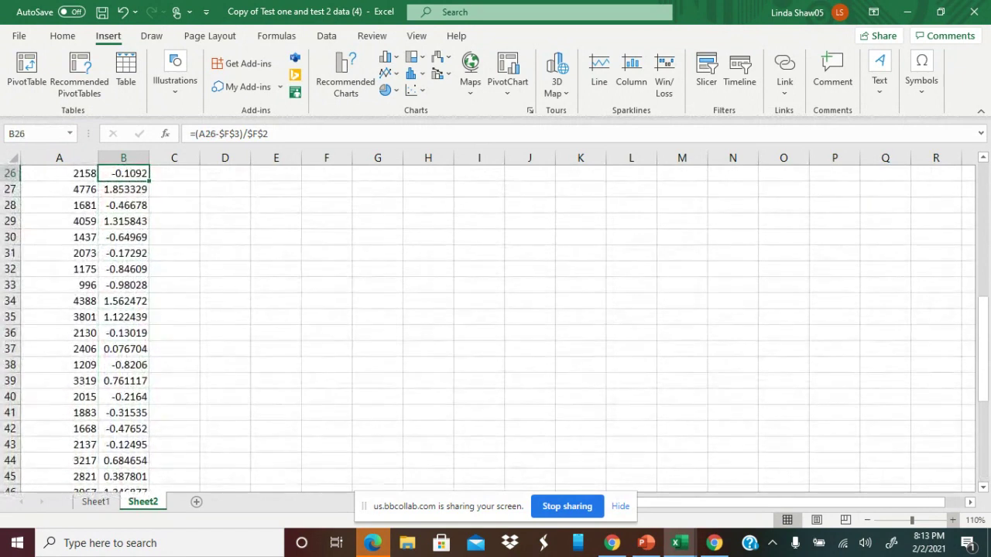
{"action": "key", "text": "Up"}
{"action": "key", "text": "Up"}
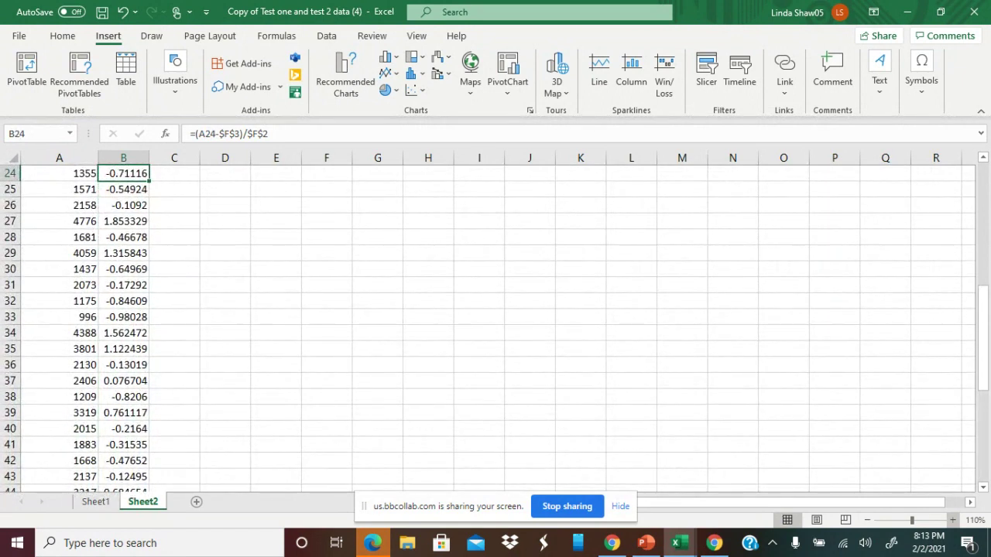
{"action": "key", "text": "Up"}
{"action": "key", "text": "Up"}
{"action": "key", "text": "Up"}
{"action": "key", "text": "Up"}
{"action": "key", "text": "Up"}
{"action": "key", "text": "Up"}
{"action": "key", "text": "Up"}
{"action": "key", "text": "Up"}
{"action": "key", "text": "Up"}
{"action": "key", "text": "Up"}
{"action": "key", "text": "Up"}
{"action": "key", "text": "Up"}
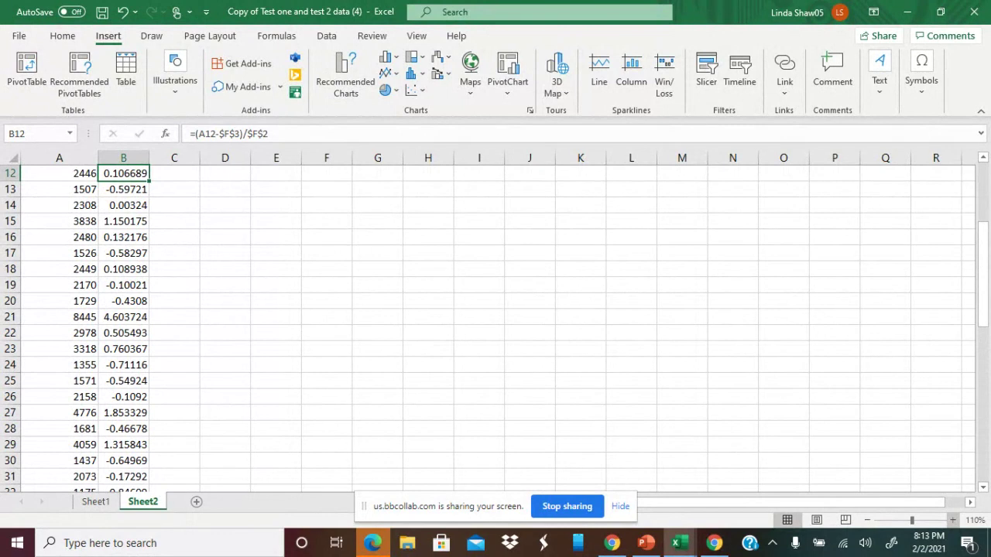
{"action": "key", "text": "Up"}
{"action": "key", "text": "Up"}
{"action": "key", "text": "Up"}
{"action": "key", "text": "Up"}
{"action": "key", "text": "Up"}
{"action": "key", "text": "Up"}
{"action": "key", "text": "Up"}
{"action": "key", "text": "Up"}
{"action": "key", "text": "Up"}
{"action": "key", "text": "Up"}
{"action": "key", "text": "Up"}
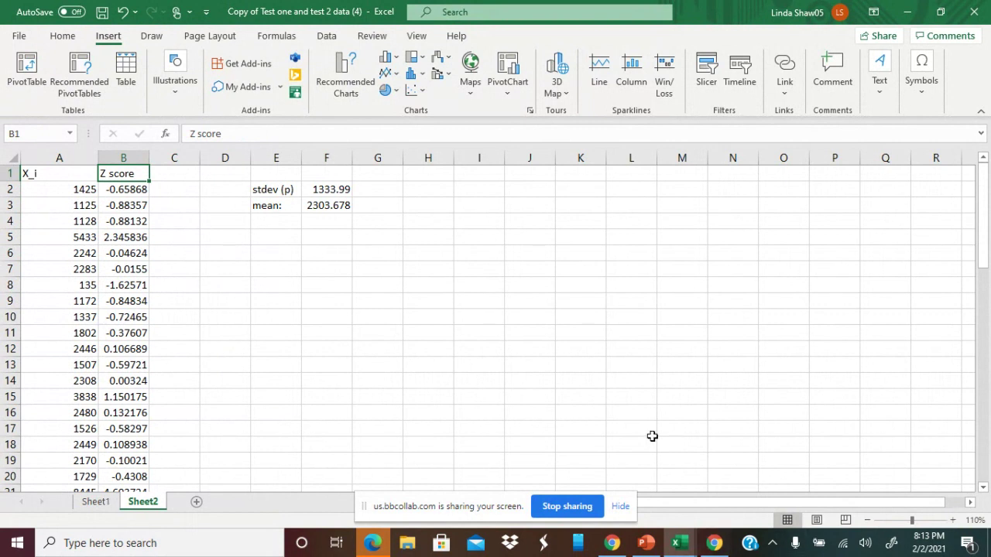
Step: Add the notes 'z=(x-xbar)/s' in E5 and 'z=(x-mu)/sigma' in E6
{"action": "left_click", "coordinate": [281, 240]}
{"action": "type", "text": "z="}
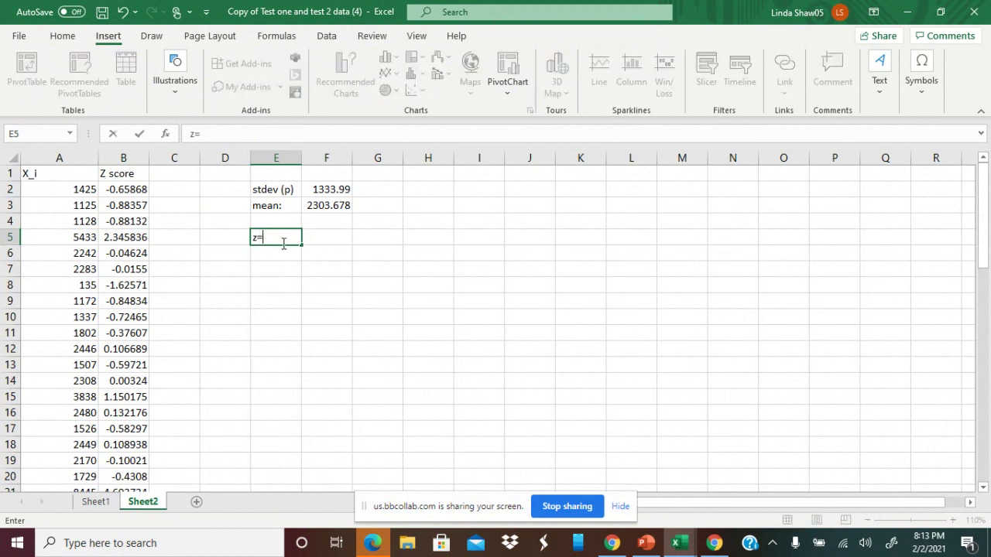
{"action": "type", "text": "(x-xbar)/s"}
{"action": "key", "text": "Return"}
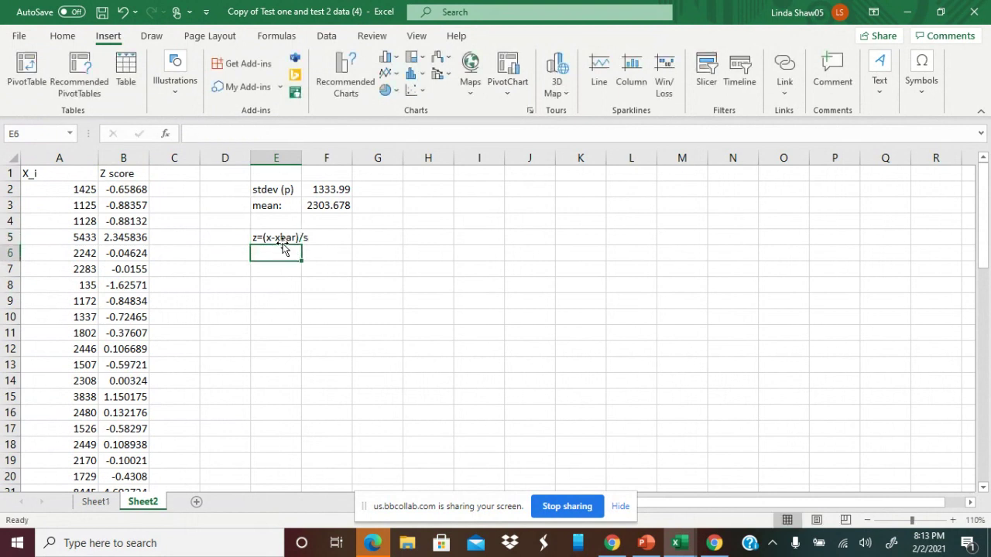
{"action": "type", "text": "z="}
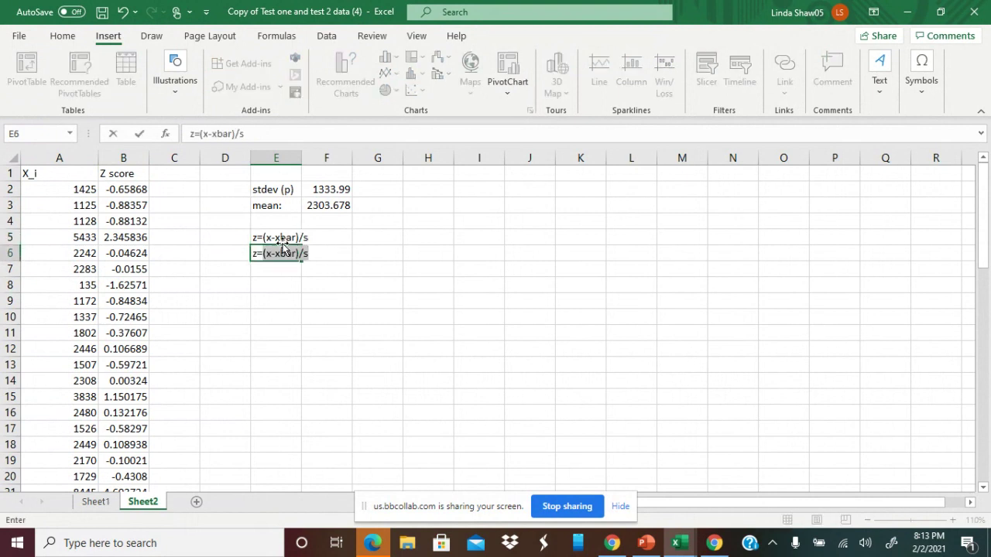
{"action": "type", "text": "(x-mu"}
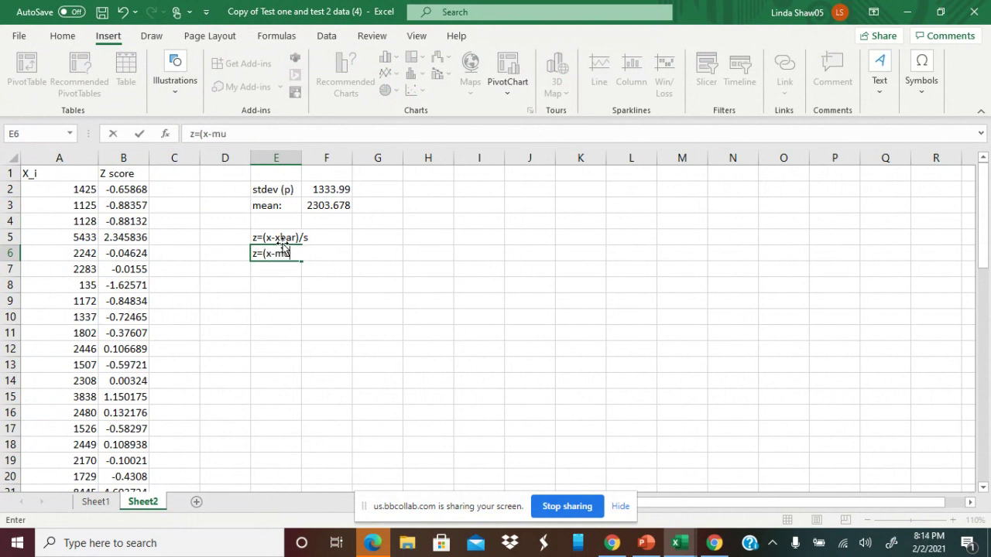
{"action": "type", "text": ")/sigma"}
{"action": "key", "text": "Return"}
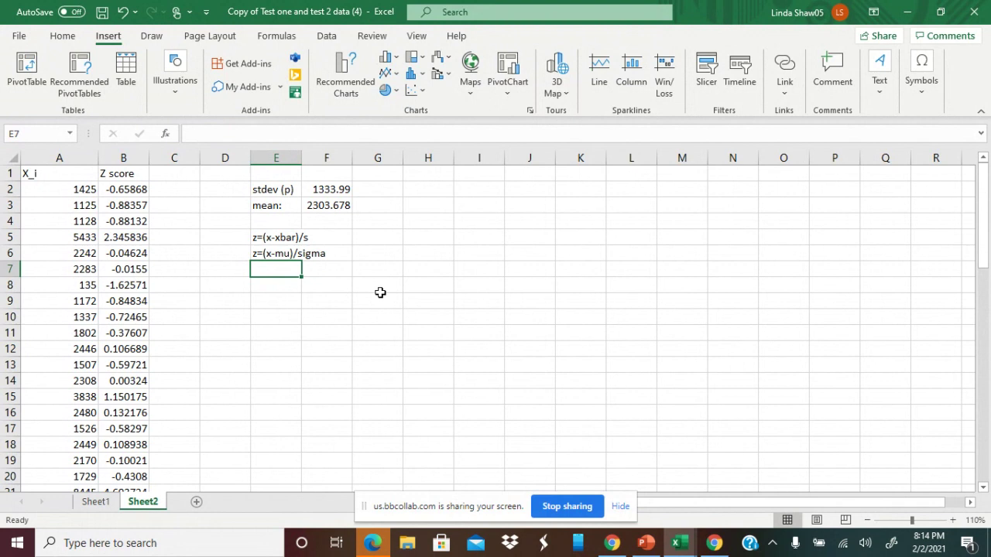
{"action": "left_click", "coordinate": [415, 206]}
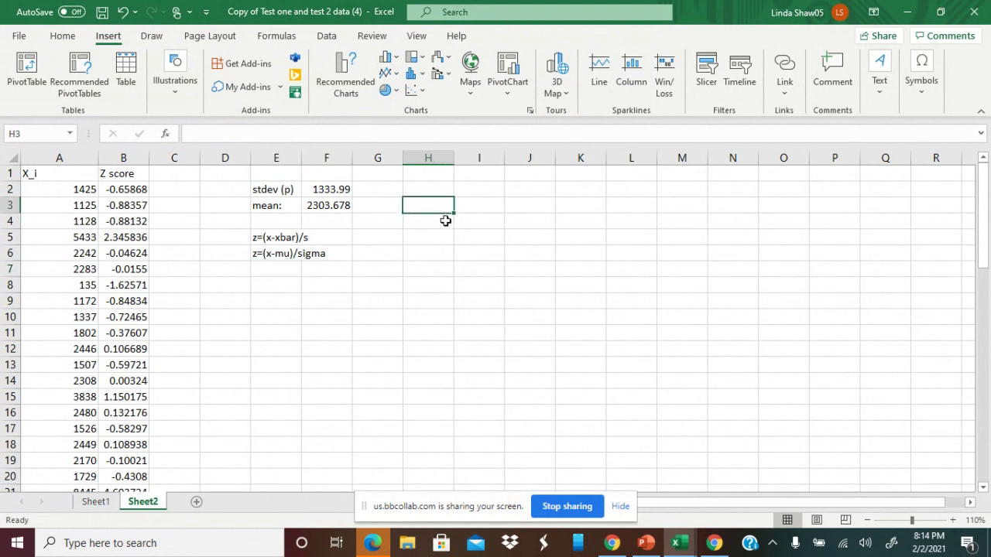
{"action": "type", "text": "14"}
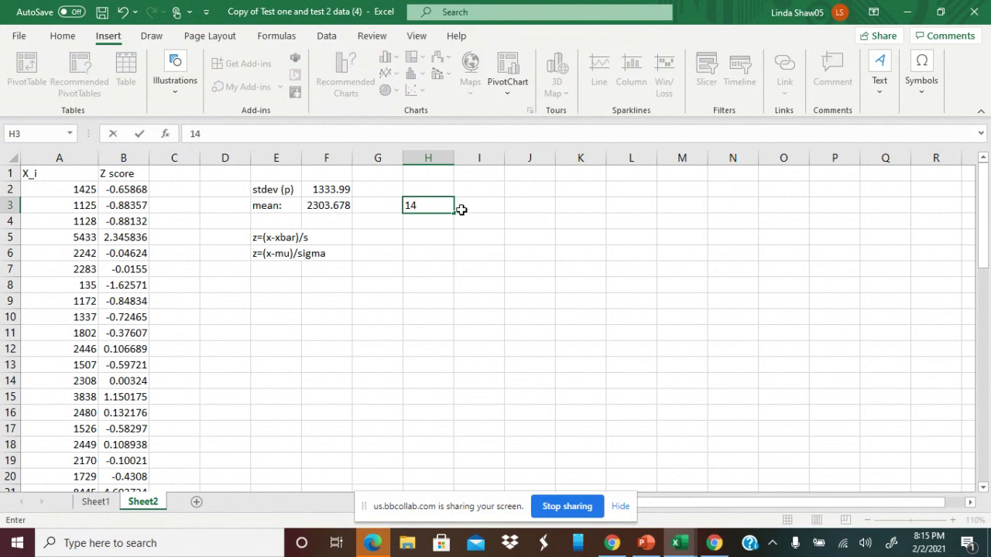
{"action": "left_click", "coordinate": [430, 188]}
{"action": "type", "text": "x"}
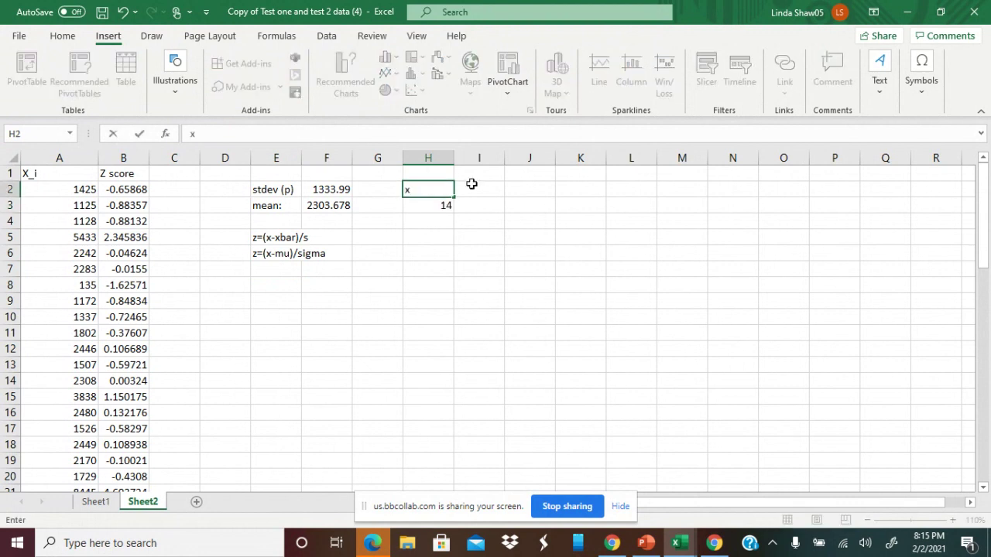
{"action": "left_click", "coordinate": [475, 188]}
{"action": "type", "text": "xb"}
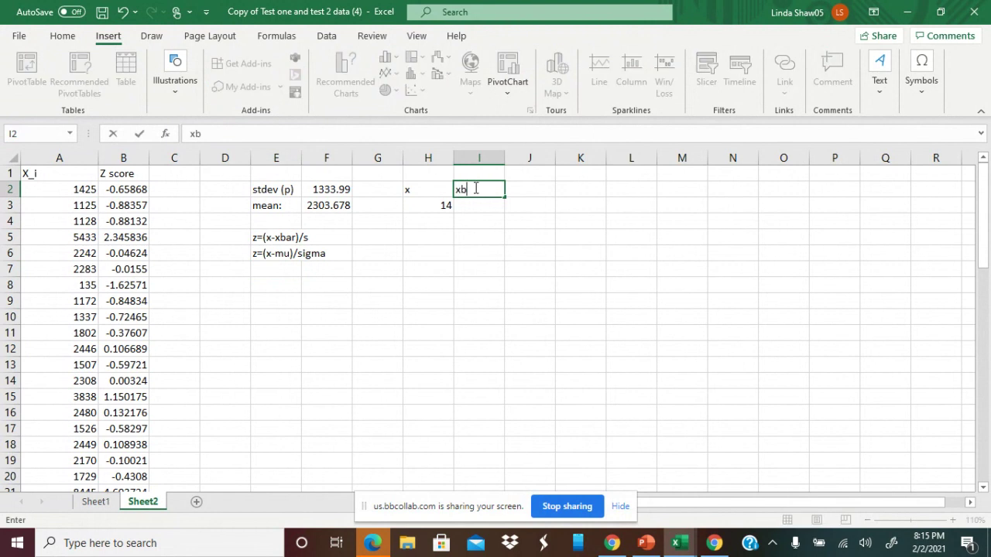
{"action": "type", "text": "ar"}
{"action": "left_click", "coordinate": [477, 205]}
{"action": "type", "text": "7"}
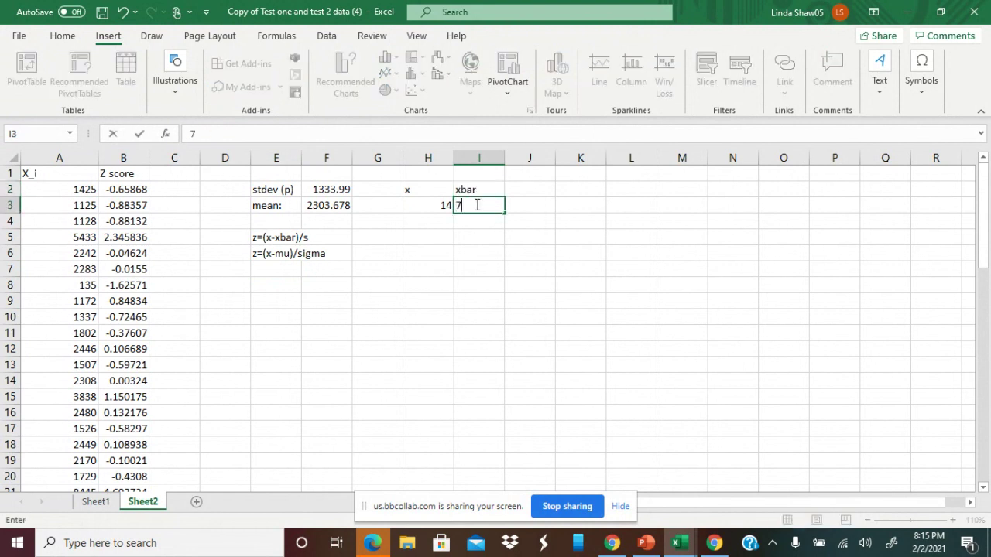
{"action": "left_click", "coordinate": [539, 189]}
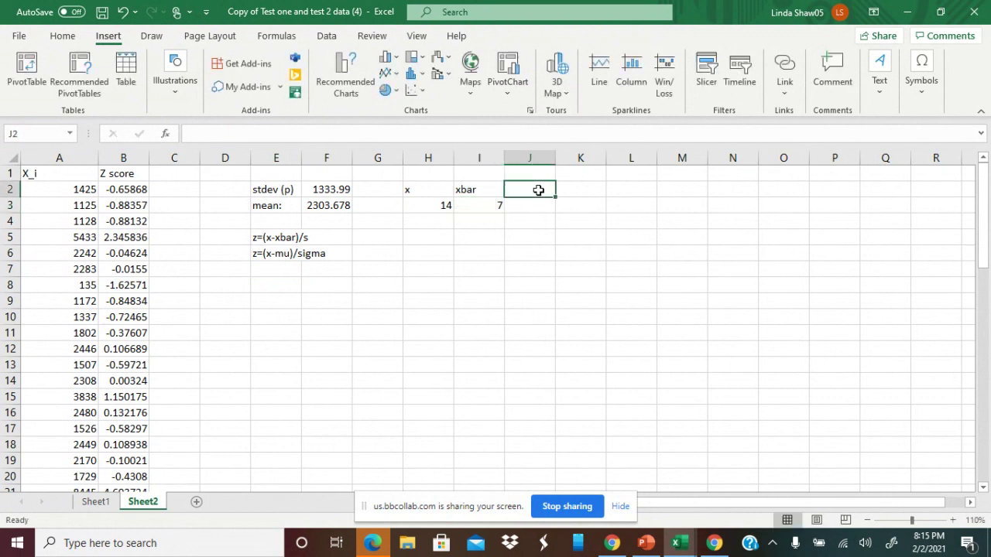
{"action": "type", "text": "s"}
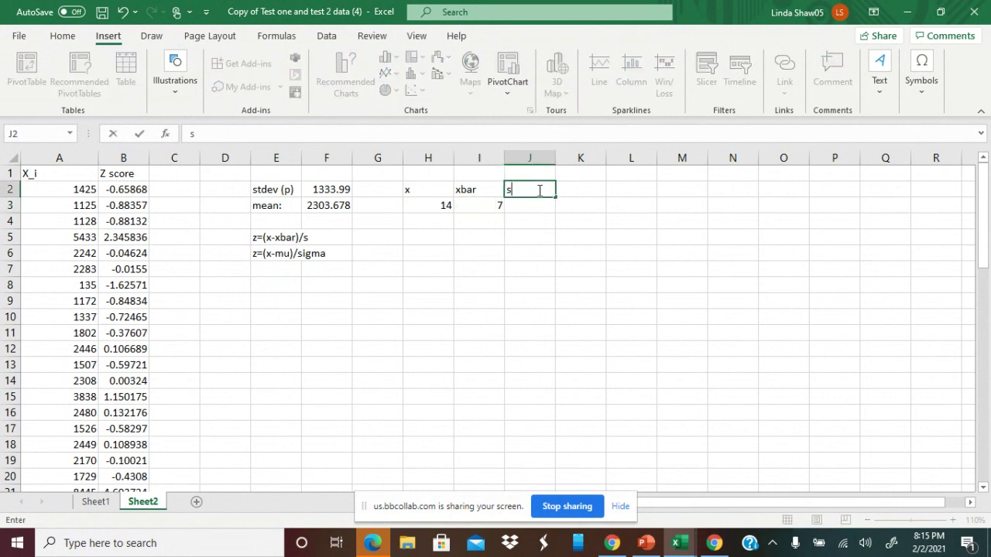
{"action": "key", "text": "Return"}
{"action": "type", "text": "7"}
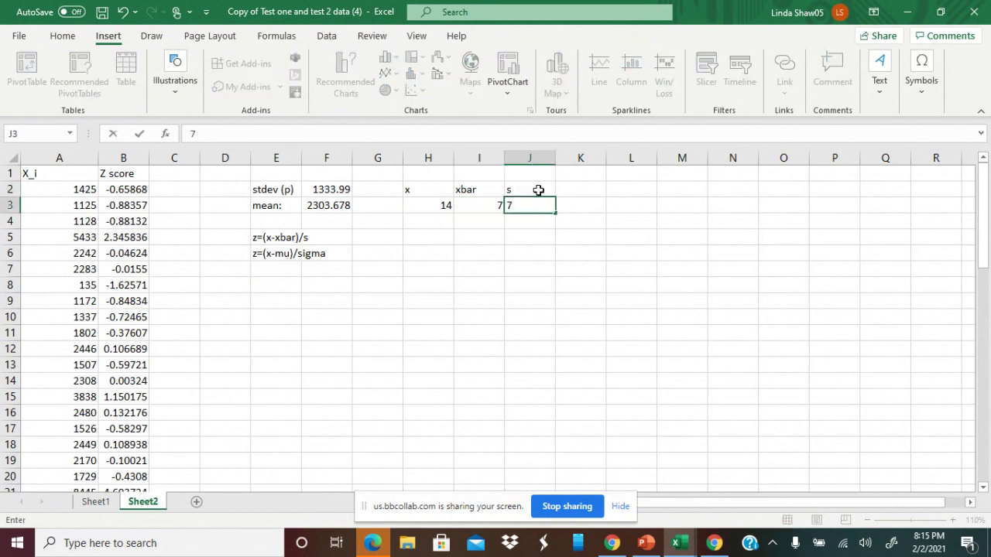
{"action": "left_click", "coordinate": [472, 238]}
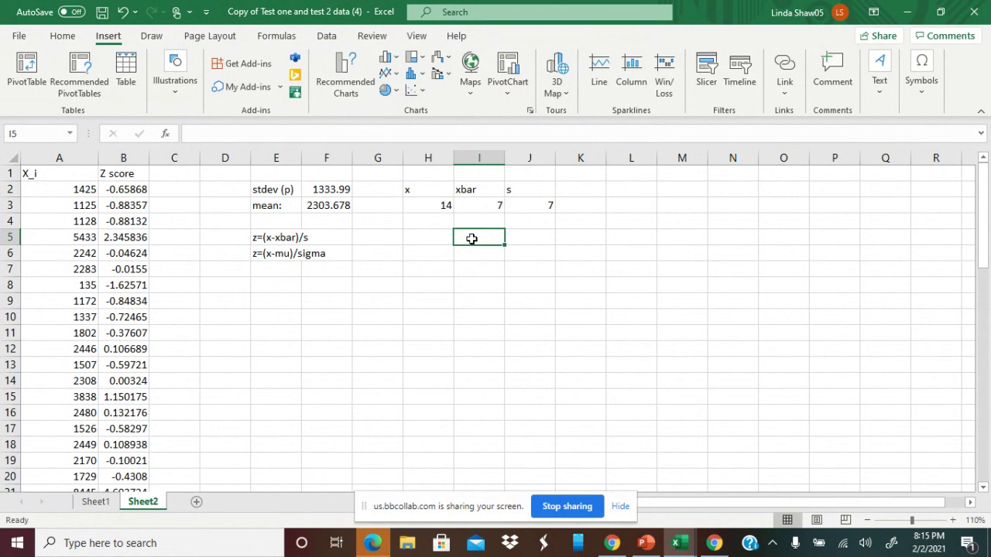
{"action": "type", "text": "=("}
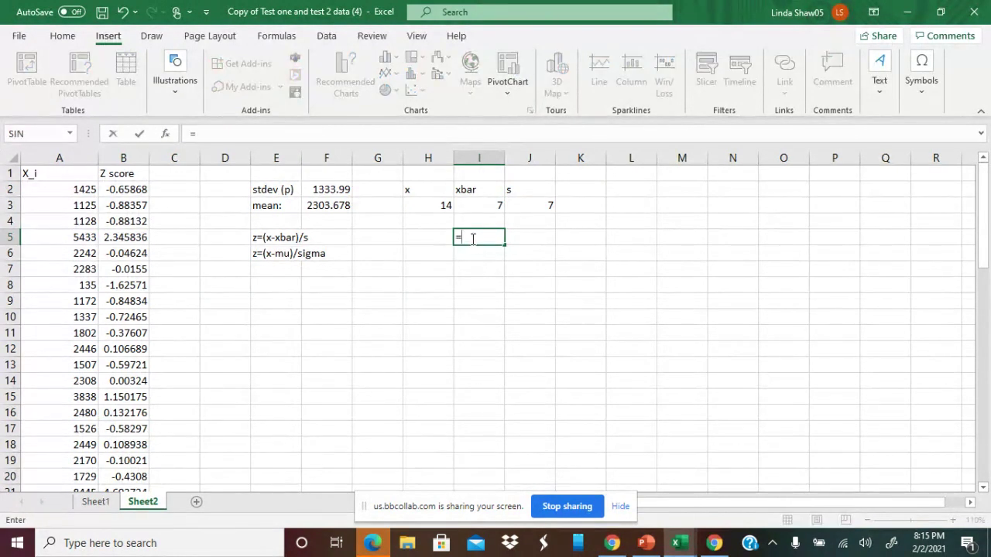
{"action": "left_click", "coordinate": [431, 205]}
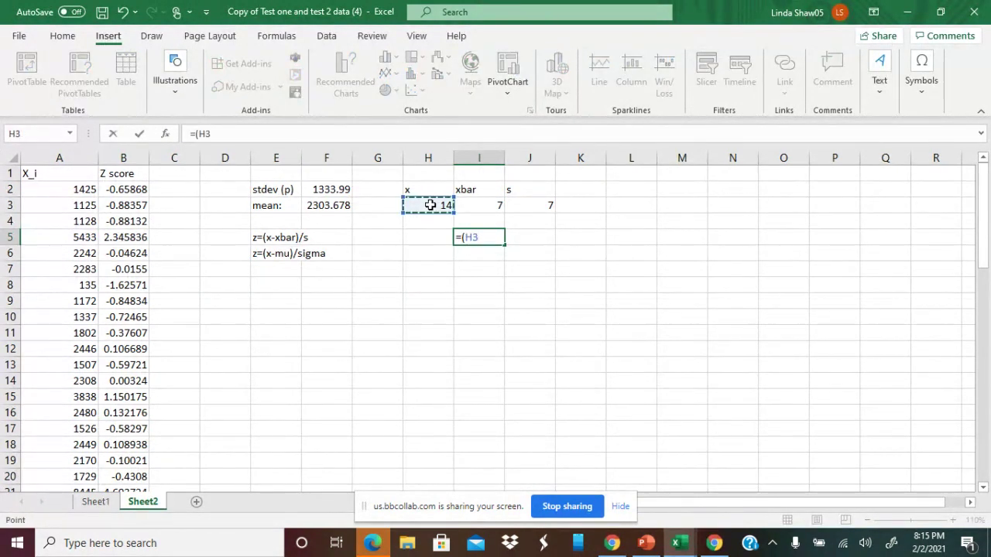
{"action": "type", "text": "-"}
{"action": "left_click", "coordinate": [465, 205]}
{"action": "type", "text": ")"}
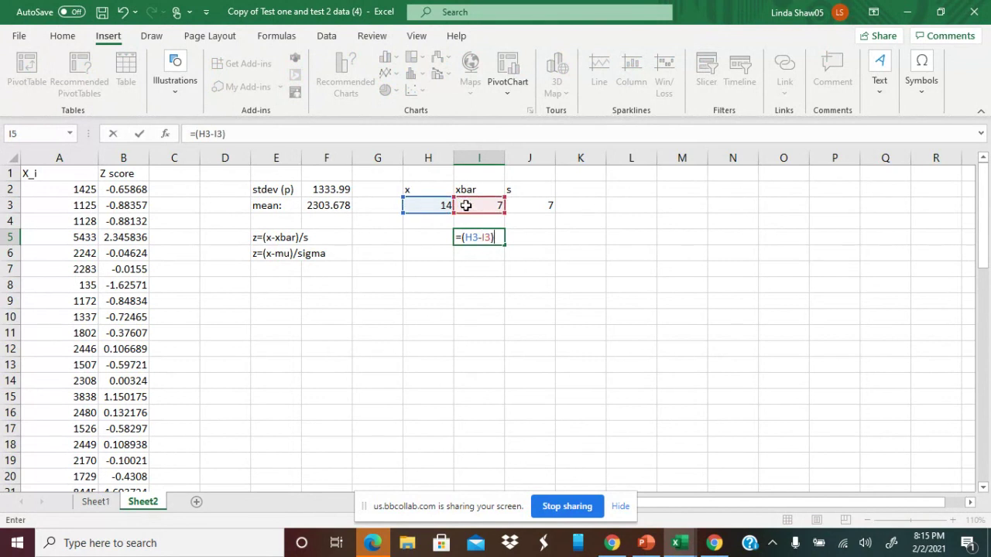
{"action": "type", "text": "/"}
{"action": "left_click", "coordinate": [514, 205]}
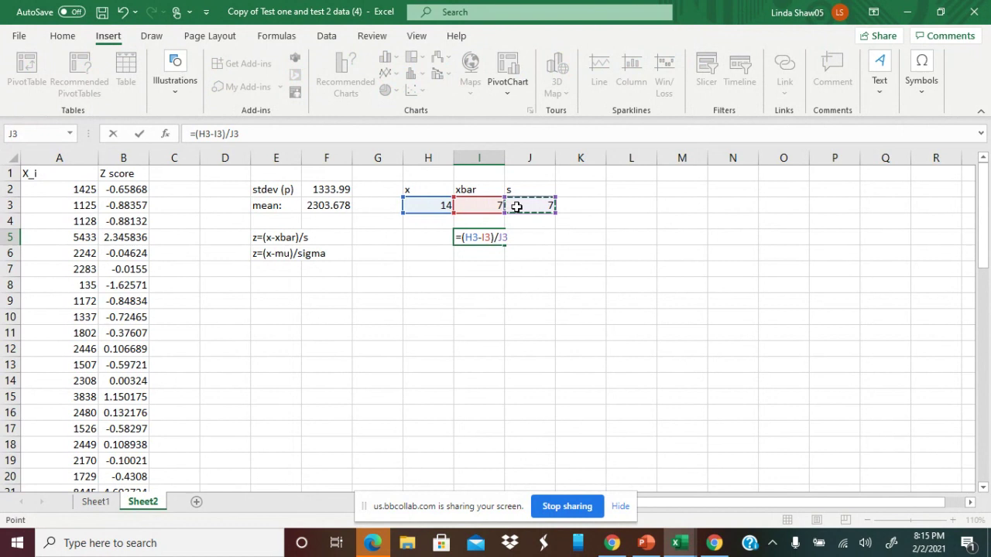
{"action": "key", "text": "Return"}
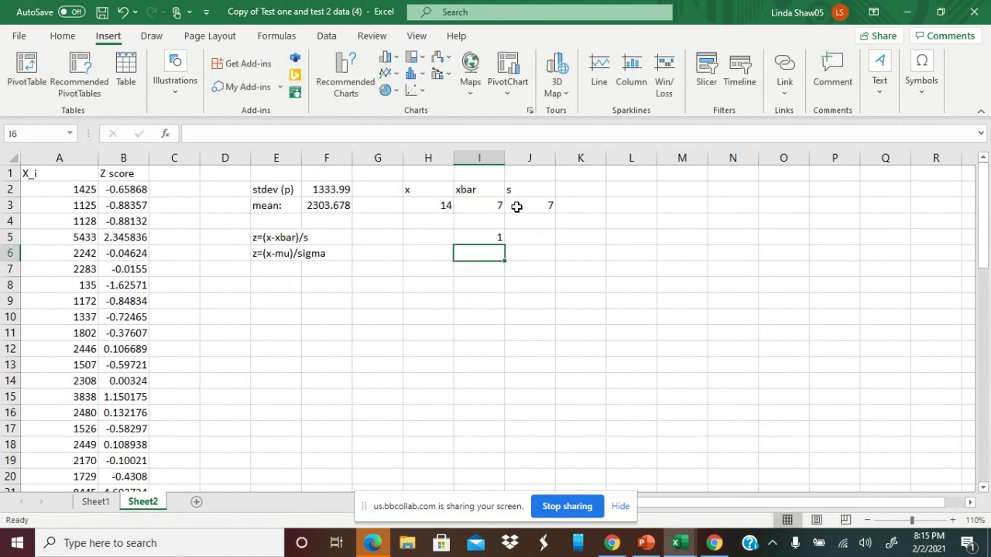
{"action": "left_click", "coordinate": [484, 238]}
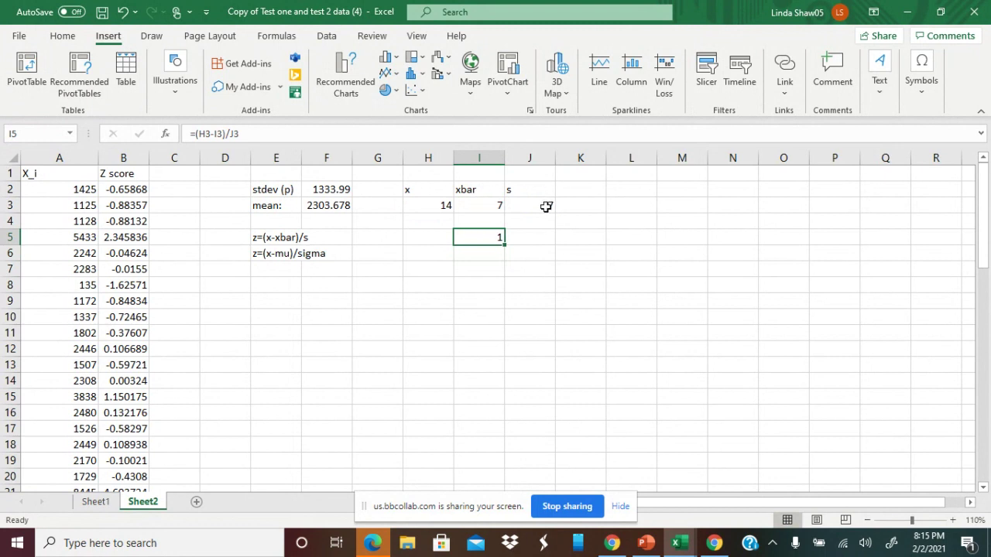
{"action": "left_click", "coordinate": [437, 206]}
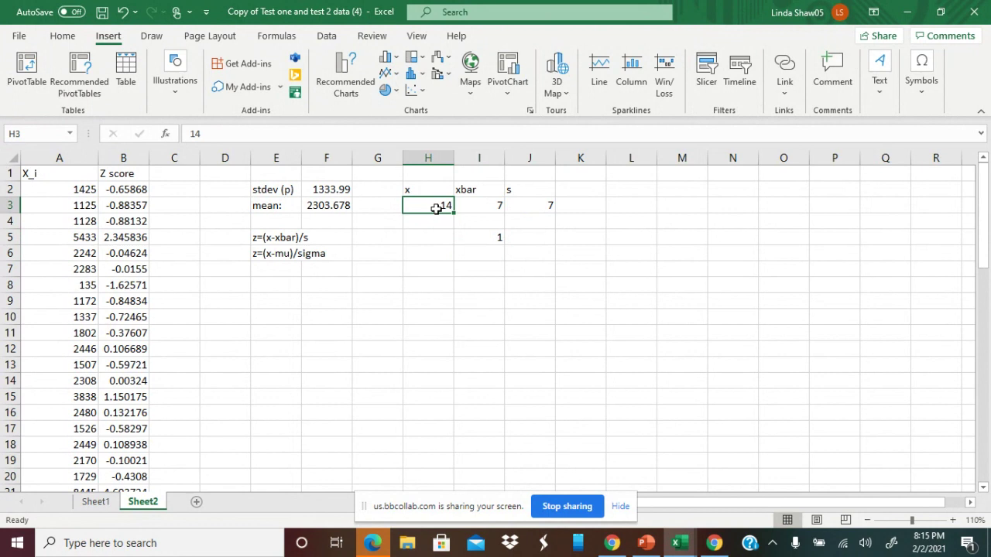
Step: Enter 7 as x, xbar and s in cells H6, I6 and J6
{"action": "left_click", "coordinate": [434, 254]}
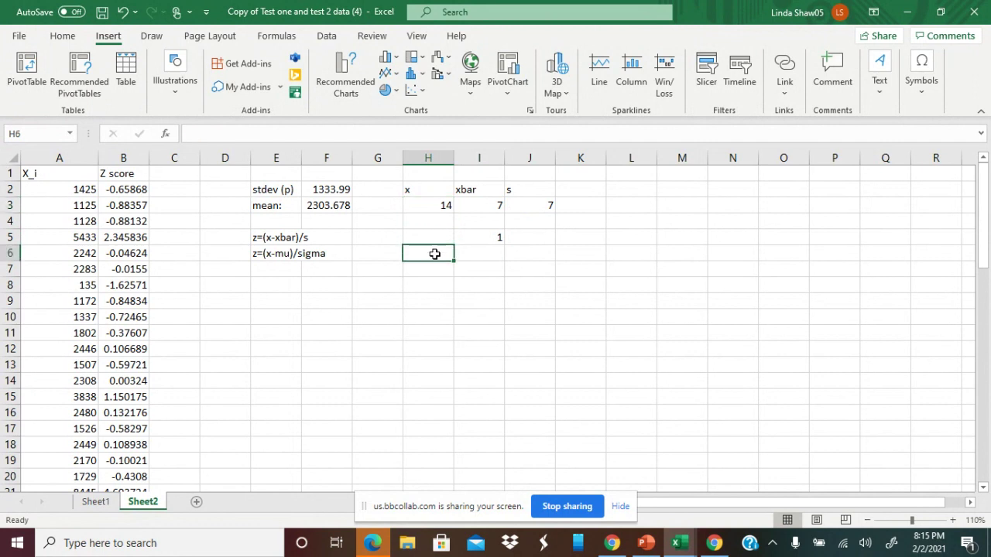
{"action": "type", "text": "7"}
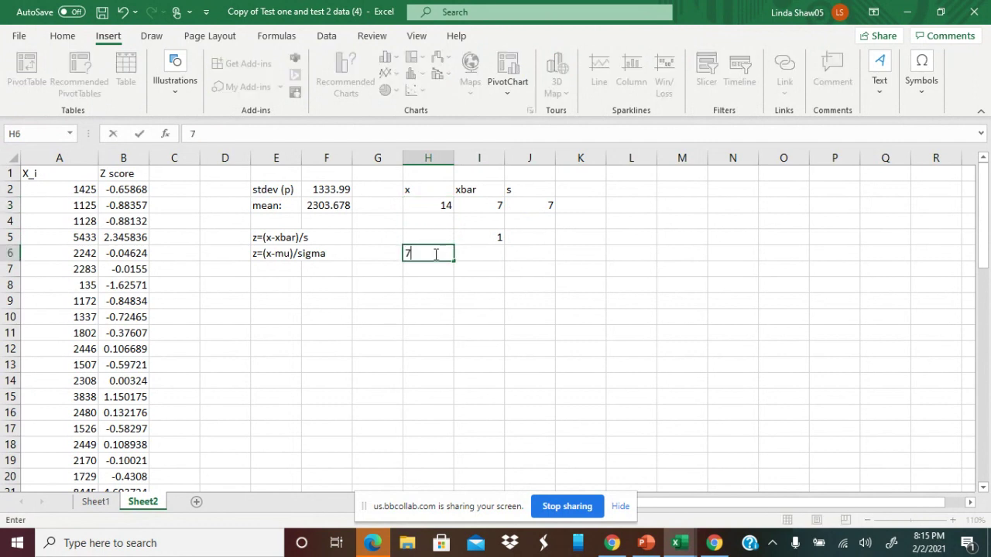
{"action": "key", "text": "Tab"}
{"action": "type", "text": "7"}
{"action": "key", "text": "Tab"}
{"action": "type", "text": "7"}
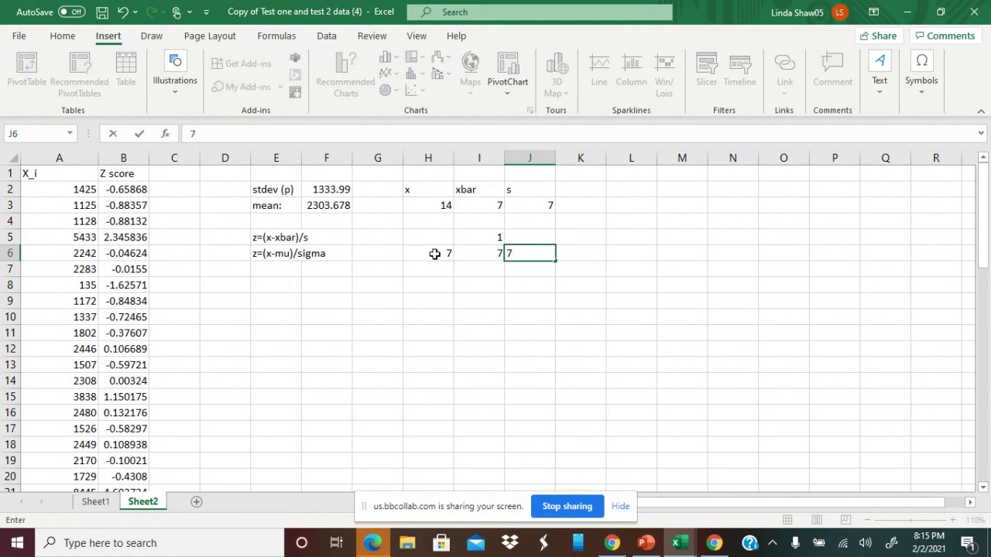
Step: Compute the z-score =(H6-I6)/J6 in I7, returning 0
{"action": "left_click", "coordinate": [490, 274]}
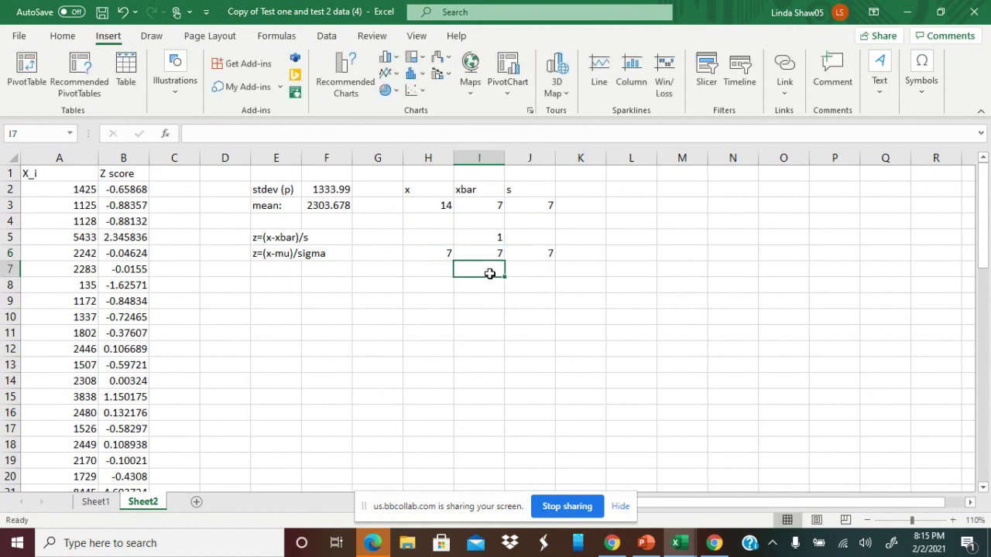
{"action": "type", "text": "="}
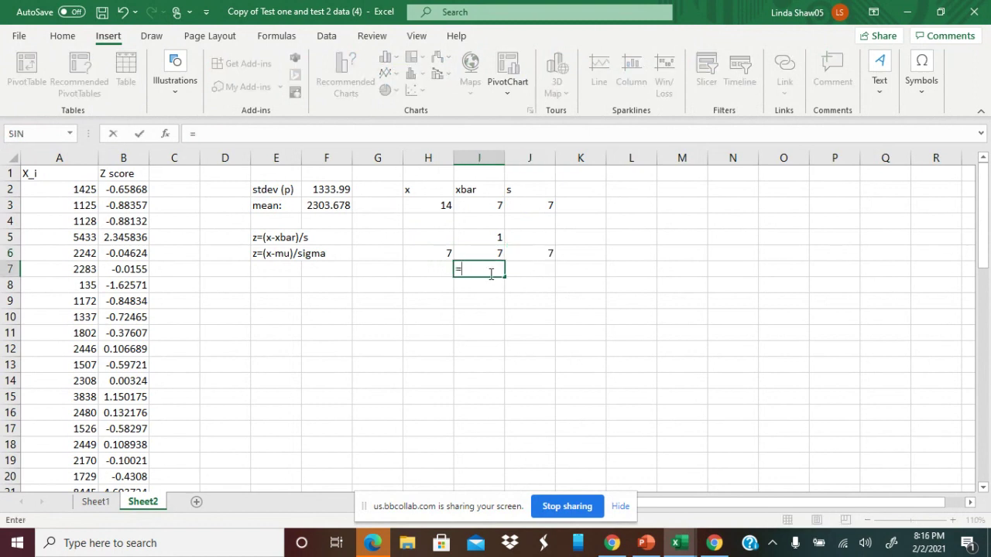
{"action": "type", "text": "("}
{"action": "left_click", "coordinate": [445, 254]}
{"action": "type", "text": "-"}
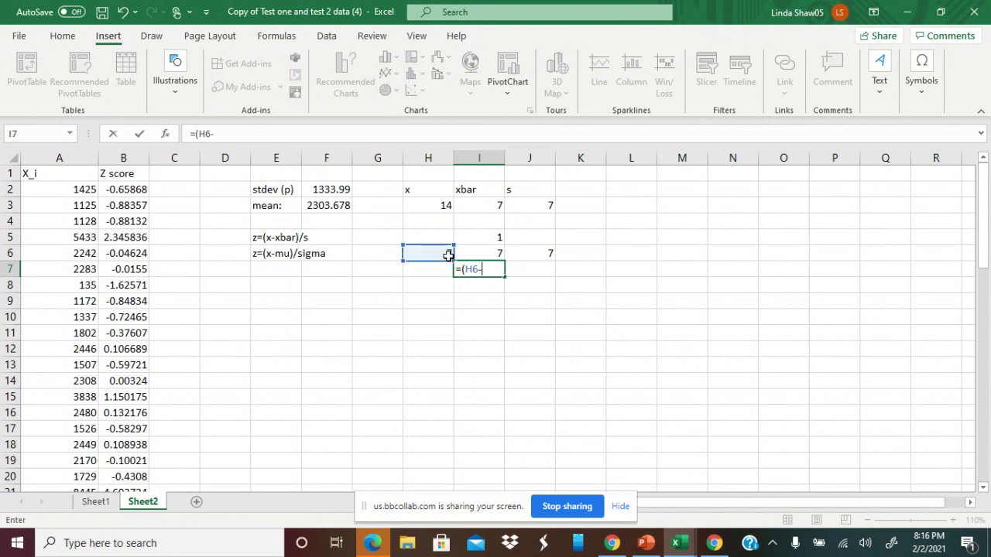
{"action": "left_click", "coordinate": [462, 251]}
{"action": "type", "text": ")/"}
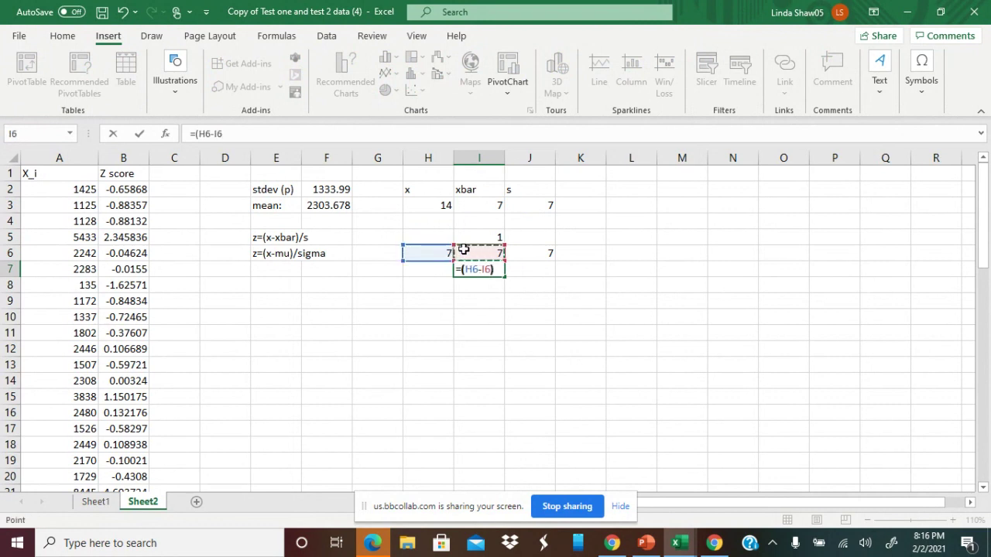
{"action": "left_click", "coordinate": [537, 254]}
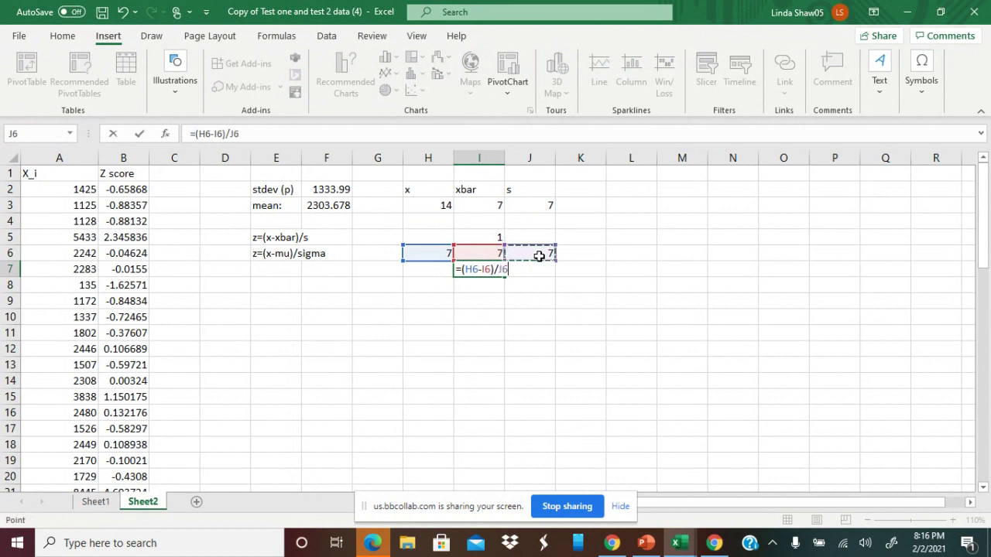
{"action": "key", "text": "Return"}
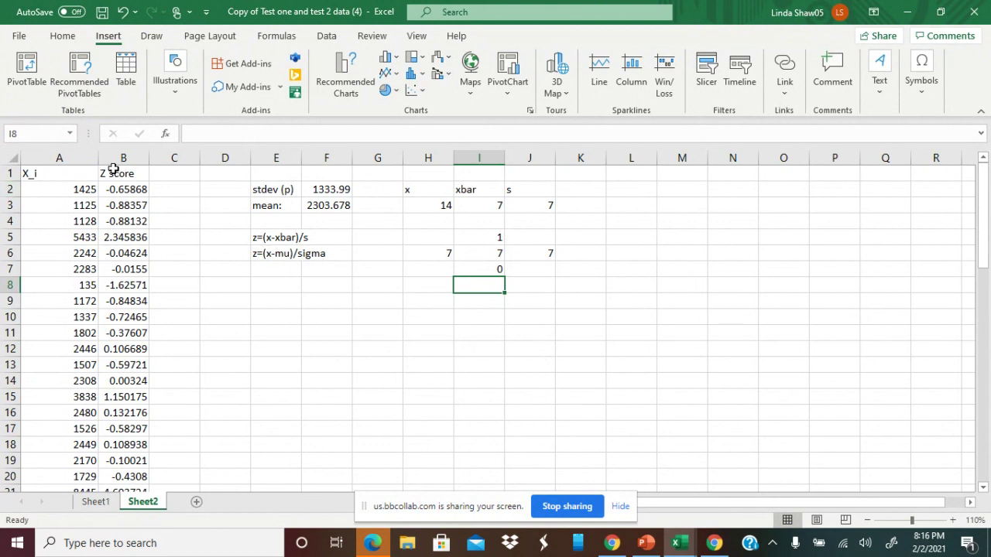
Step: Fill the highest z-score, 4.603724 in B21, with yellow
{"action": "left_click", "coordinate": [132, 192]}
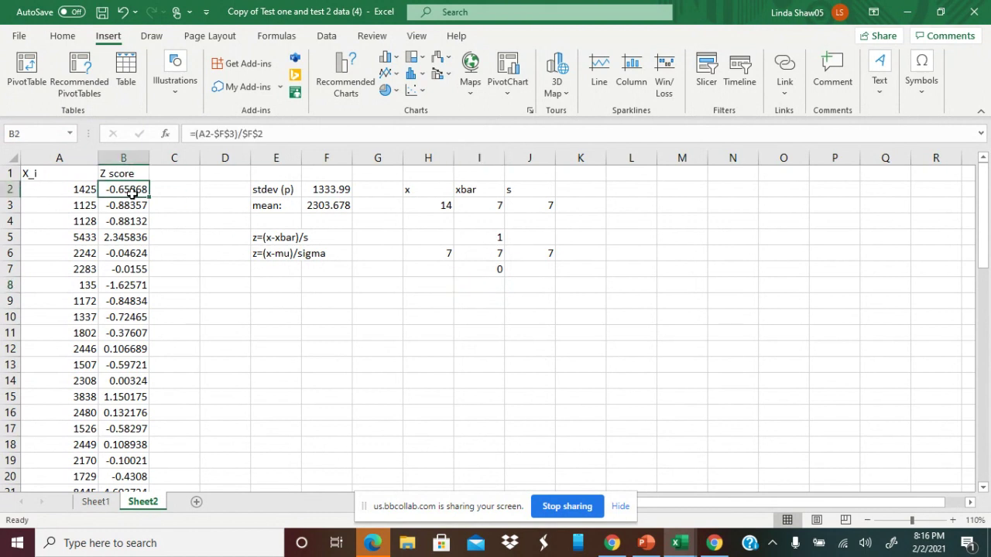
{"action": "key", "text": "Down"}
{"action": "key", "text": "Down"}
{"action": "key", "text": "Down"}
{"action": "key", "text": "Down"}
{"action": "key", "text": "Down"}
{"action": "key", "text": "Down"}
{"action": "key", "text": "Down"}
{"action": "key", "text": "Down"}
{"action": "key", "text": "Down"}
{"action": "key", "text": "Down"}
{"action": "key", "text": "Down"}
{"action": "key", "text": "Down"}
{"action": "key", "text": "Down"}
{"action": "key", "text": "Down"}
{"action": "key", "text": "Down"}
{"action": "key", "text": "Down"}
{"action": "key", "text": "Down"}
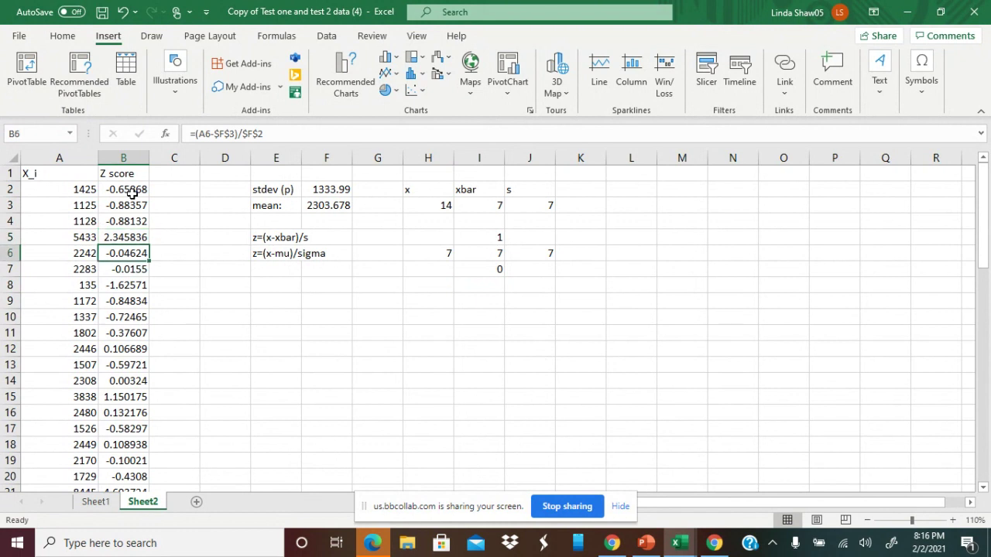
{"action": "key", "text": "Down"}
{"action": "key", "text": "Down"}
{"action": "key", "text": "Down"}
{"action": "key", "text": "Down"}
{"action": "key", "text": "Down"}
{"action": "key", "text": "Down"}
{"action": "key", "text": "Down"}
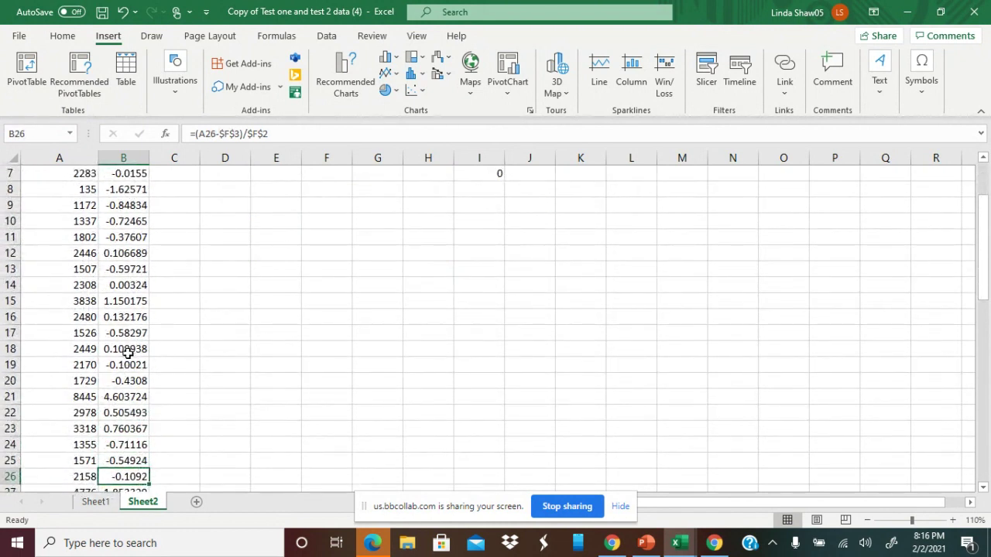
{"action": "left_click", "coordinate": [110, 393]}
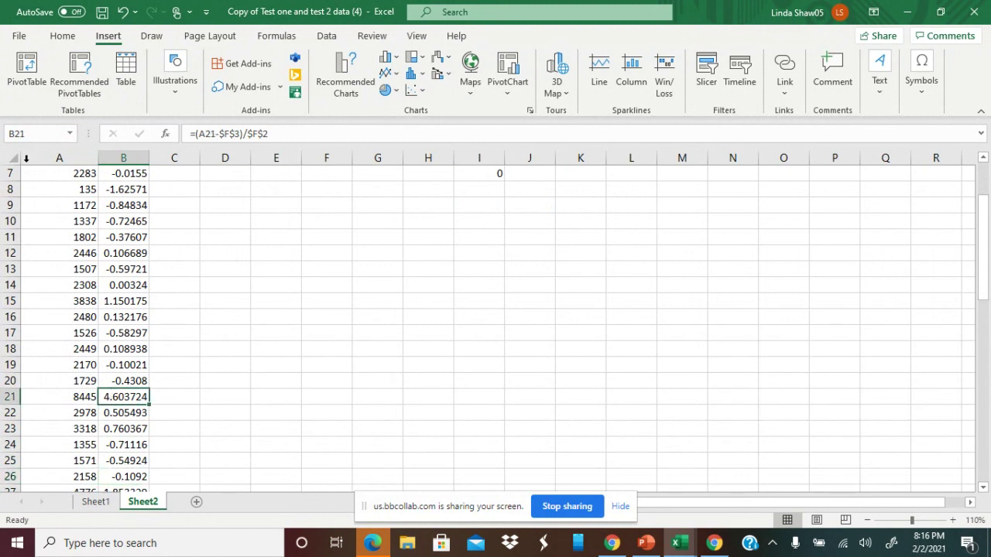
{"action": "left_click", "coordinate": [62, 36]}
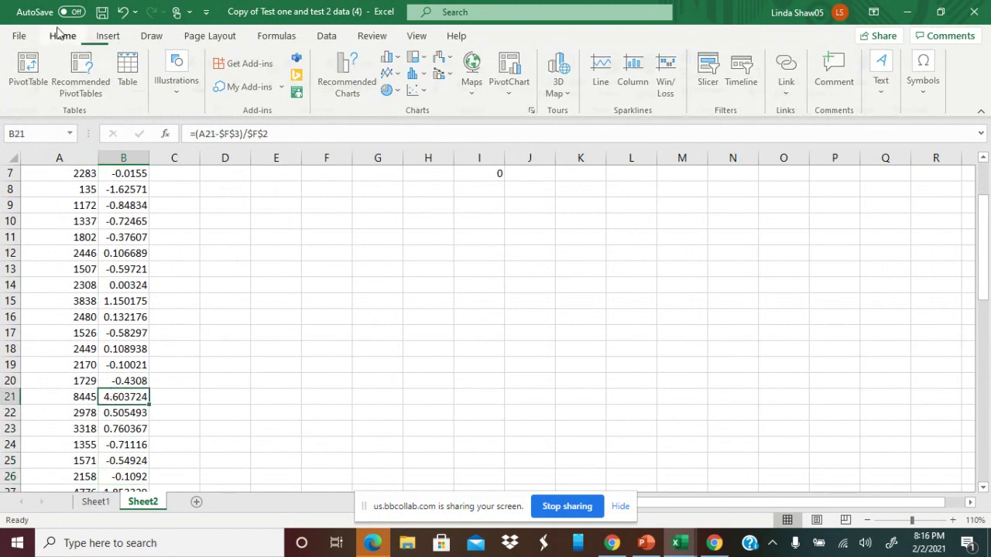
{"action": "left_click", "coordinate": [183, 86]}
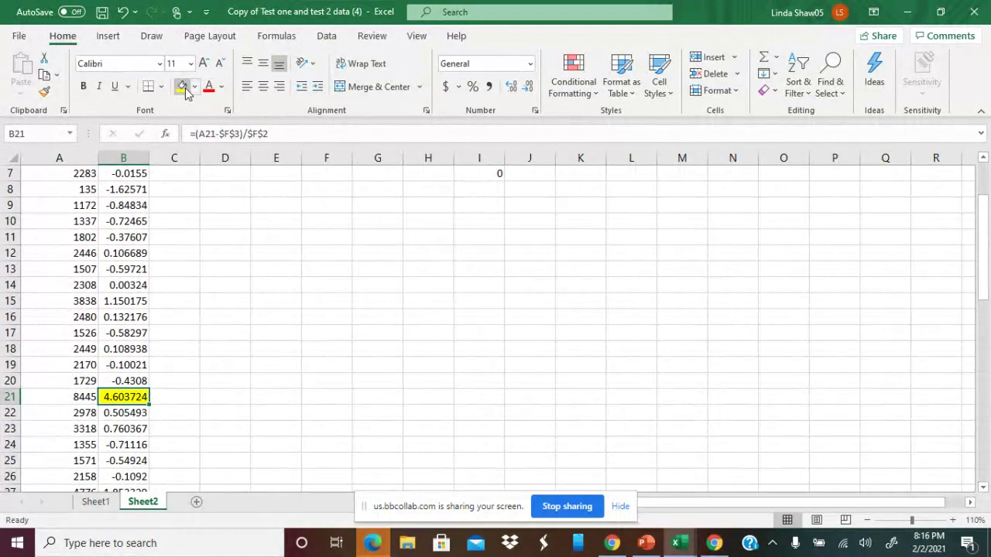
{"action": "left_click", "coordinate": [223, 314]}
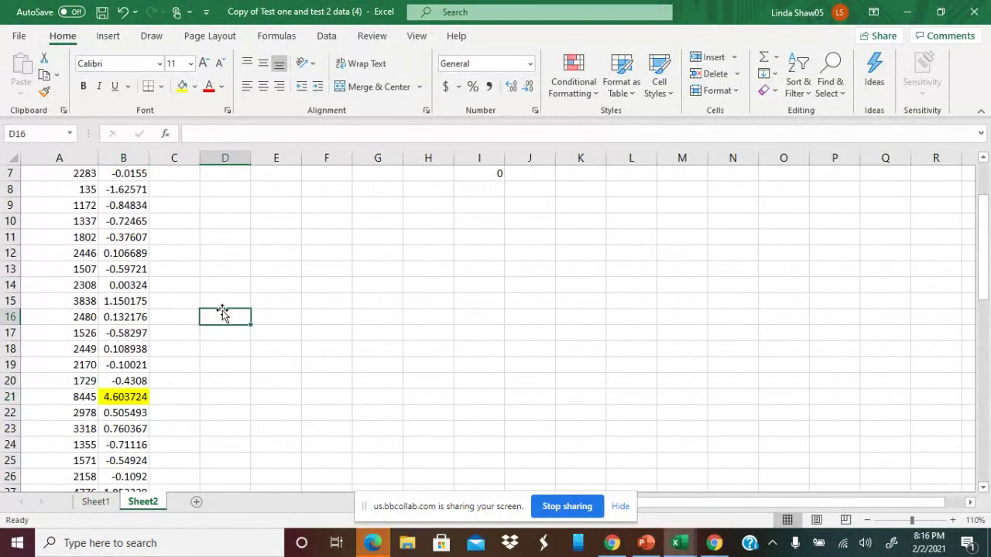
Step: Scan the Z score column to its end and back, then select the X_i and Z score data
{"action": "key", "text": "Down"}
{"action": "key", "text": "Down"}
{"action": "key", "text": "Down"}
{"action": "key", "text": "Down"}
{"action": "key", "text": "Down"}
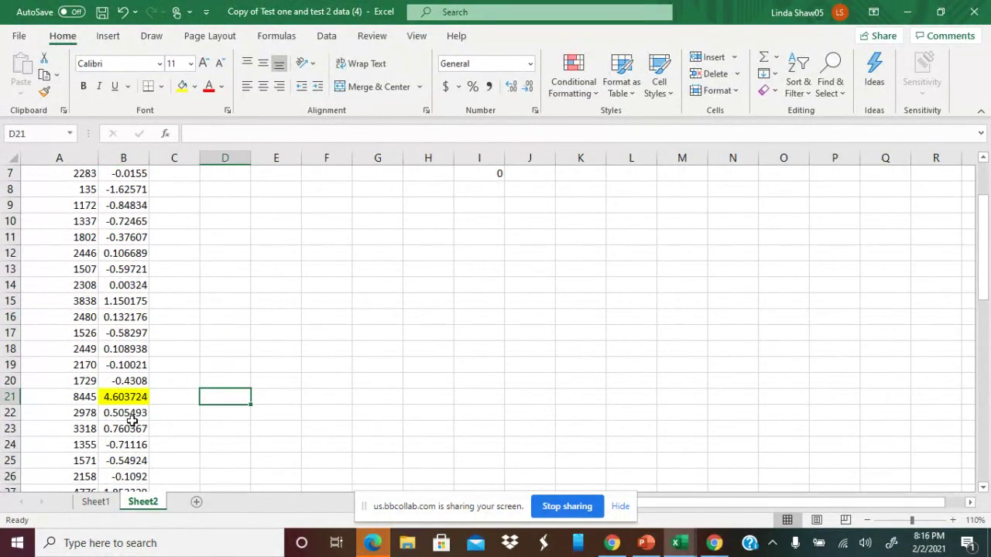
{"action": "left_click", "coordinate": [133, 423]}
{"action": "key", "text": "Down"}
{"action": "key", "text": "Down"}
{"action": "key", "text": "Down"}
{"action": "key", "text": "Down"}
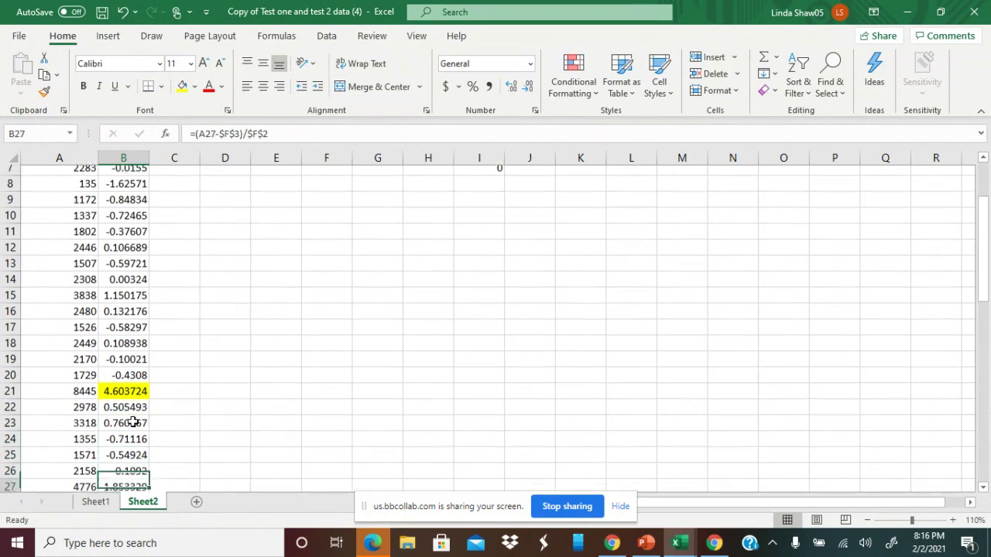
{"action": "key", "text": "Down"}
{"action": "key", "text": "Down"}
{"action": "key", "text": "Down"}
{"action": "key", "text": "Down"}
{"action": "key", "text": "Down"}
{"action": "key", "text": "Down"}
{"action": "key", "text": "Down"}
{"action": "key", "text": "Down"}
{"action": "key", "text": "Down"}
{"action": "key", "text": "Down"}
{"action": "key", "text": "Down"}
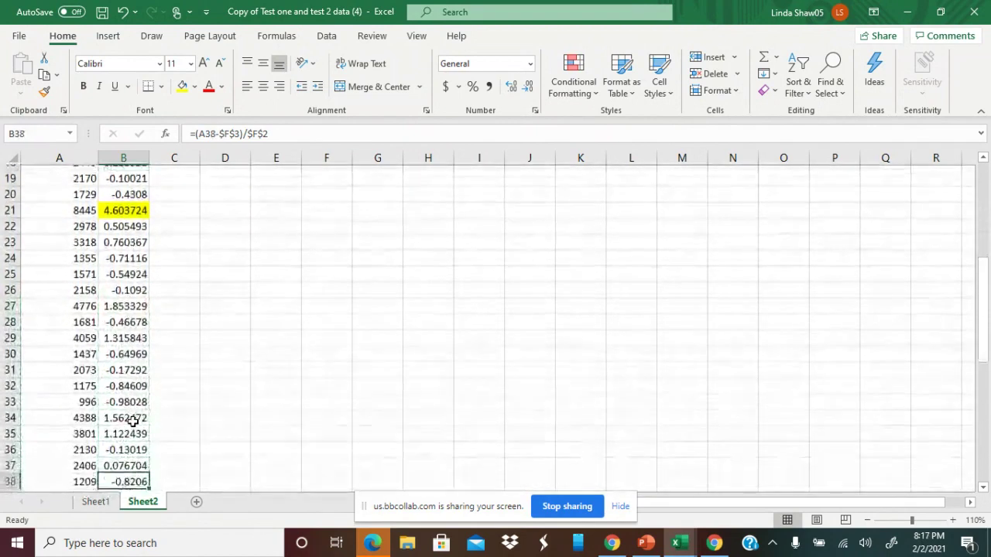
{"action": "key", "text": "Down"}
{"action": "key", "text": "Down"}
{"action": "key", "text": "Down"}
{"action": "key", "text": "Down"}
{"action": "key", "text": "Down"}
{"action": "key", "text": "Down"}
{"action": "key", "text": "Down"}
{"action": "key", "text": "Down"}
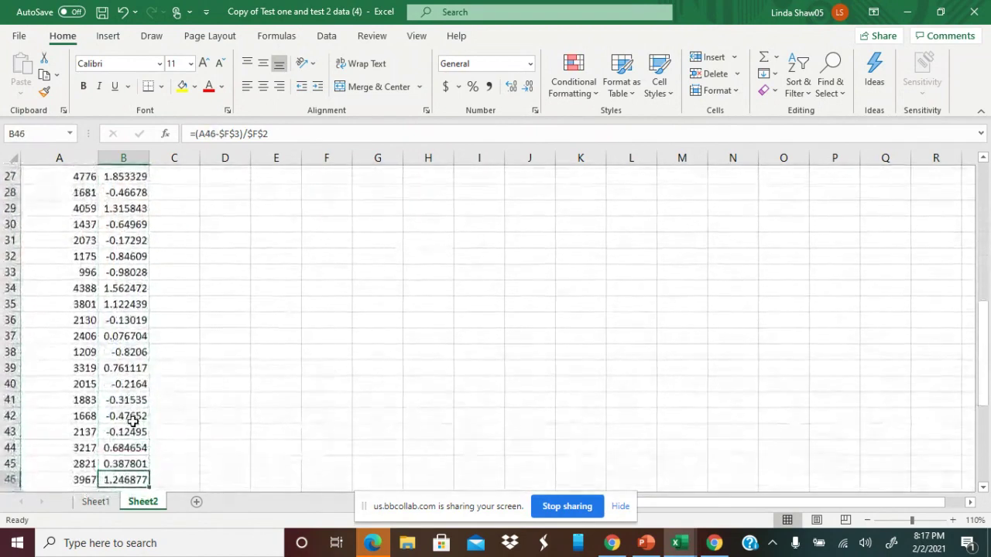
{"action": "key", "text": "Down"}
{"action": "key", "text": "Down"}
{"action": "key", "text": "Down"}
{"action": "key", "text": "Down"}
{"action": "key", "text": "Down"}
{"action": "key", "text": "Down"}
{"action": "key", "text": "Down"}
{"action": "key", "text": "Down"}
{"action": "key", "text": "Down"}
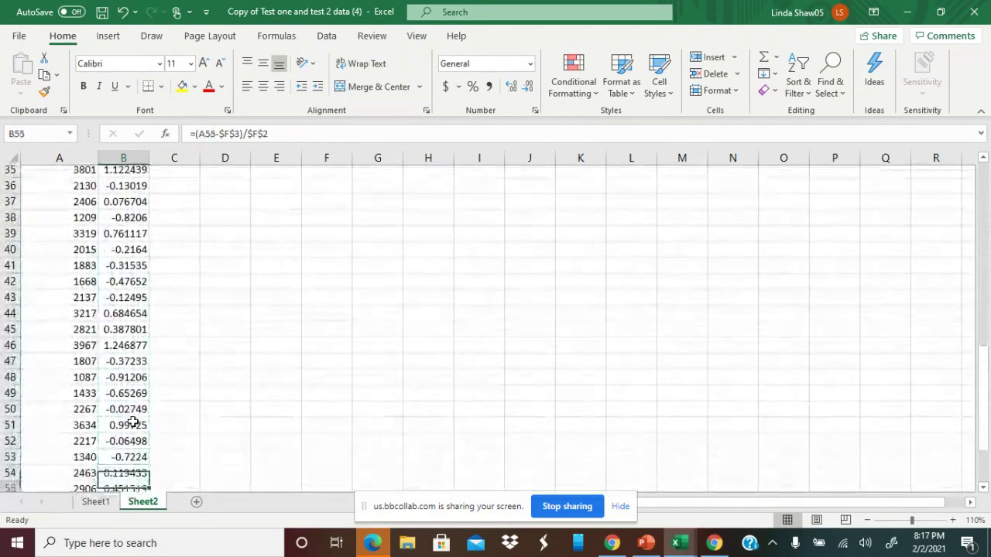
{"action": "key", "text": "Down"}
{"action": "key", "text": "Down"}
{"action": "key", "text": "Down"}
{"action": "key", "text": "Down"}
{"action": "key", "text": "Down"}
{"action": "key", "text": "Down"}
{"action": "key", "text": "Down"}
{"action": "key", "text": "Down"}
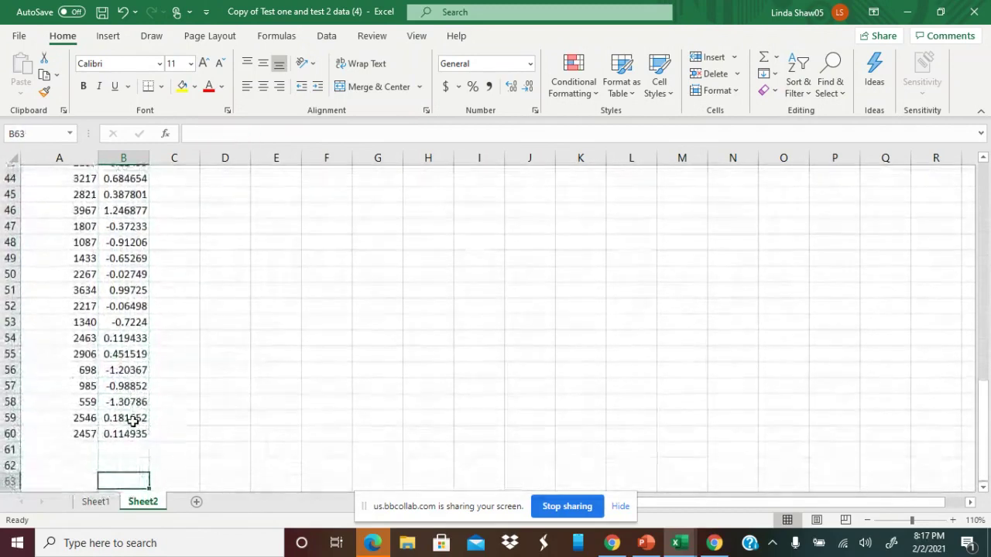
{"action": "key", "text": "Up"}
{"action": "key", "text": "Up"}
{"action": "key", "text": "Up"}
{"action": "key", "text": "Up"}
{"action": "key", "text": "Up"}
{"action": "key", "text": "Up"}
{"action": "key", "text": "Up"}
{"action": "key", "text": "Up"}
{"action": "key", "text": "Up"}
{"action": "key", "text": "Up"}
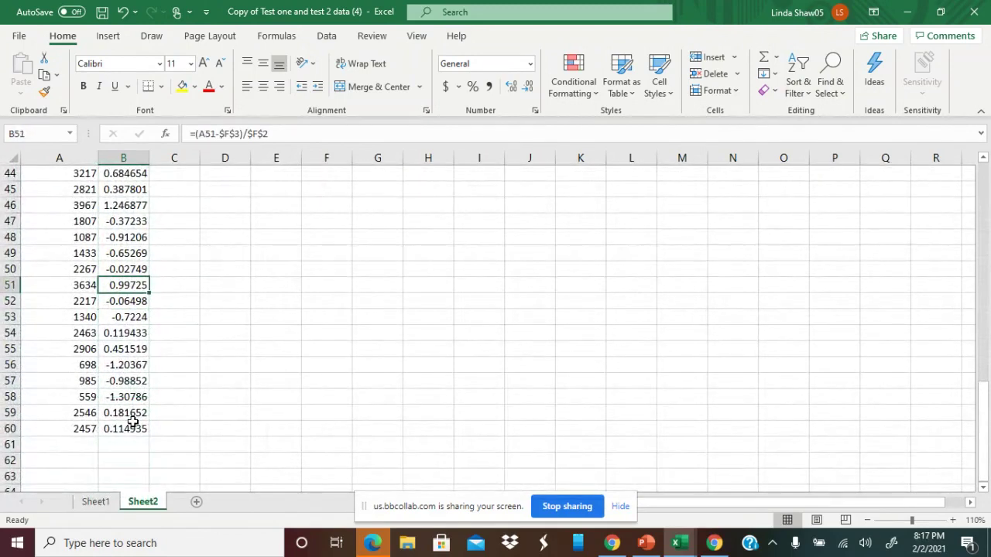
{"action": "key", "text": "Up"}
{"action": "key", "text": "Up"}
{"action": "key", "text": "Up"}
{"action": "key", "text": "Up"}
{"action": "key", "text": "Up"}
{"action": "key", "text": "Up"}
{"action": "key", "text": "Up"}
{"action": "key", "text": "Up"}
{"action": "key", "text": "Up"}
{"action": "key", "text": "Up"}
{"action": "key", "text": "Up"}
{"action": "key", "text": "Up"}
{"action": "key", "text": "Up"}
{"action": "key", "text": "Up"}
{"action": "key", "text": "Up"}
{"action": "key", "text": "Up"}
{"action": "key", "text": "Up"}
{"action": "key", "text": "Up"}
{"action": "key", "text": "Up"}
{"action": "key", "text": "Up"}
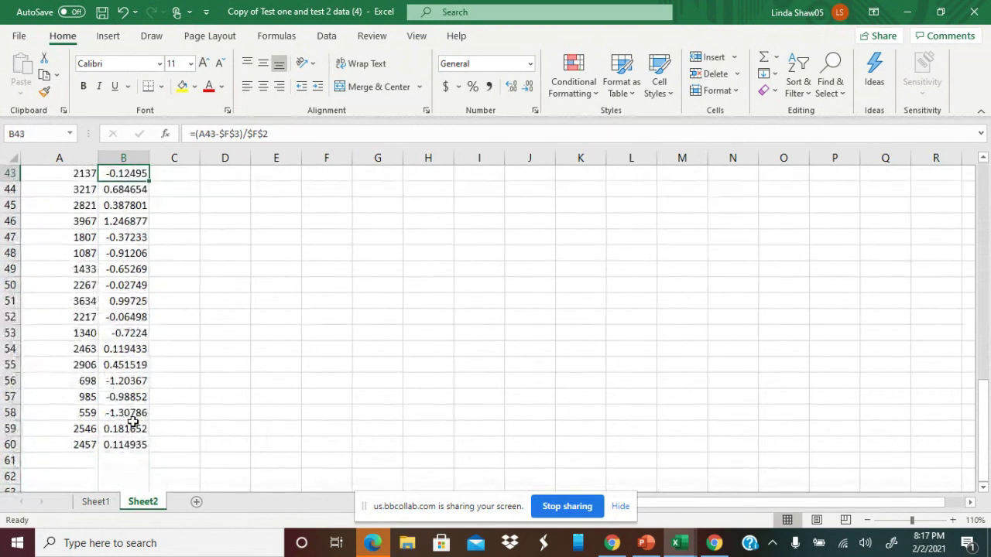
{"action": "key", "text": "Up"}
{"action": "key", "text": "Up"}
{"action": "key", "text": "Up"}
{"action": "key", "text": "Up"}
{"action": "key", "text": "Up"}
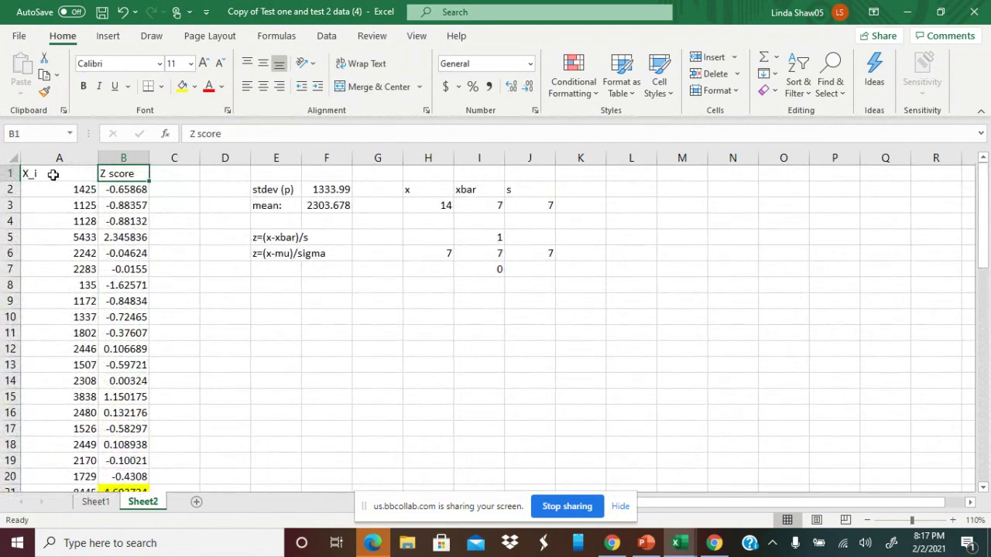
{"action": "left_click_drag", "start_coordinate": [49, 174], "coordinate": [124, 457]}
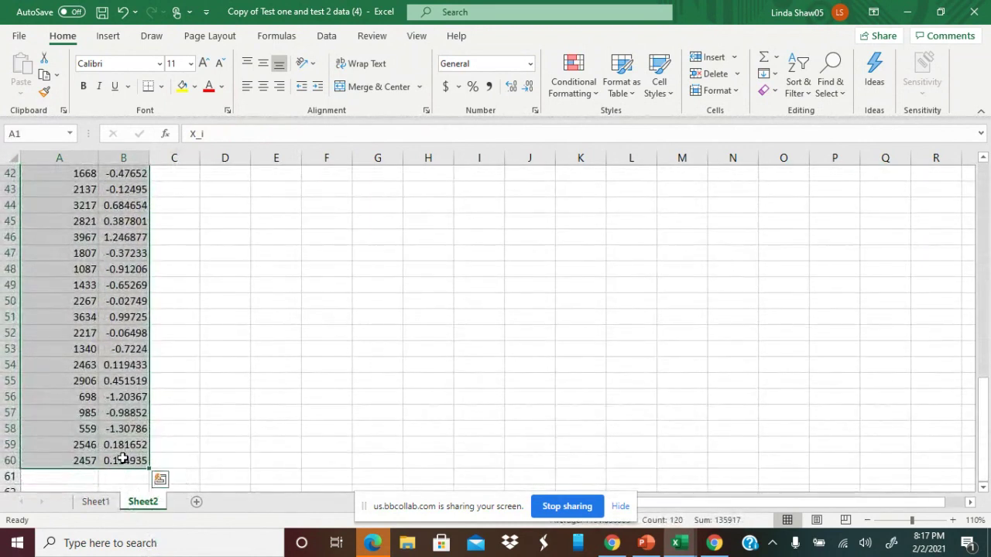
Step: Custom-sort columns A:B by Z score, smallest to largest, putting -1.62571 first
{"action": "left_click", "coordinate": [798, 87]}
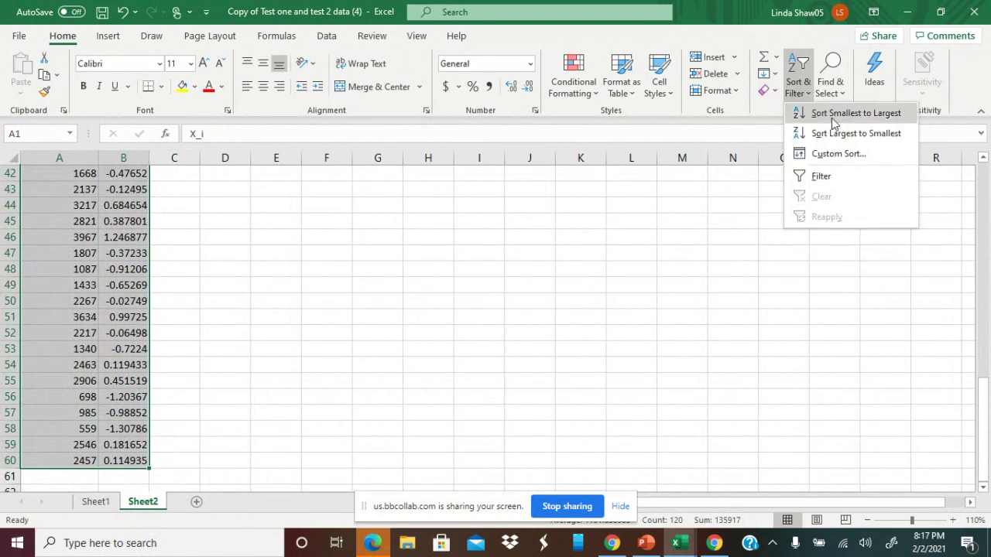
{"action": "left_click", "coordinate": [833, 113]}
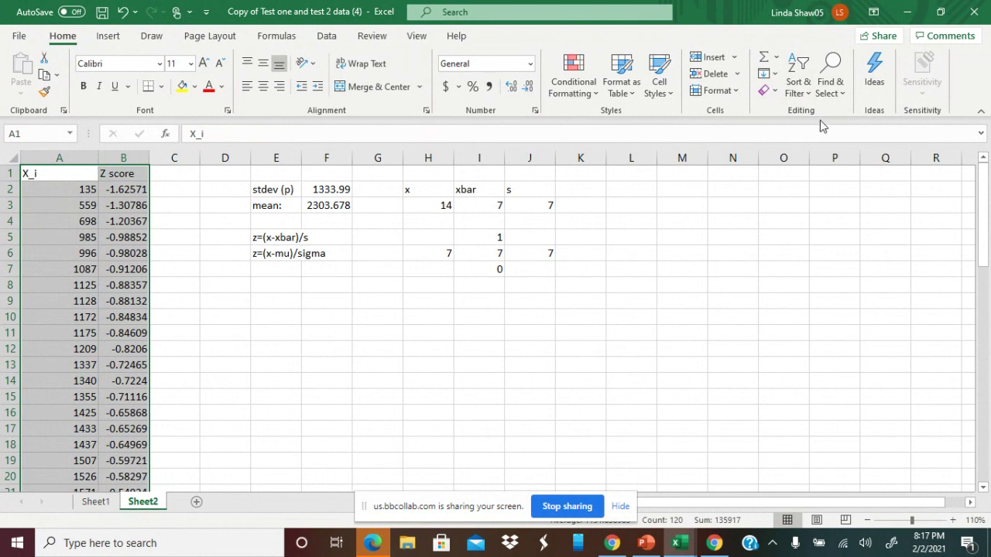
{"action": "left_click", "coordinate": [799, 87]}
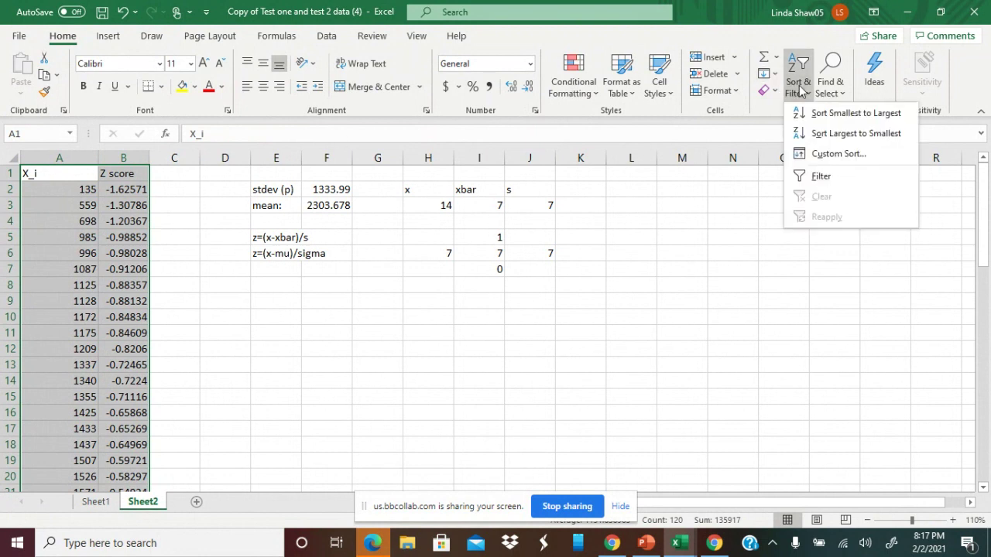
{"action": "left_click", "coordinate": [833, 154]}
{"action": "left_click", "coordinate": [449, 246]}
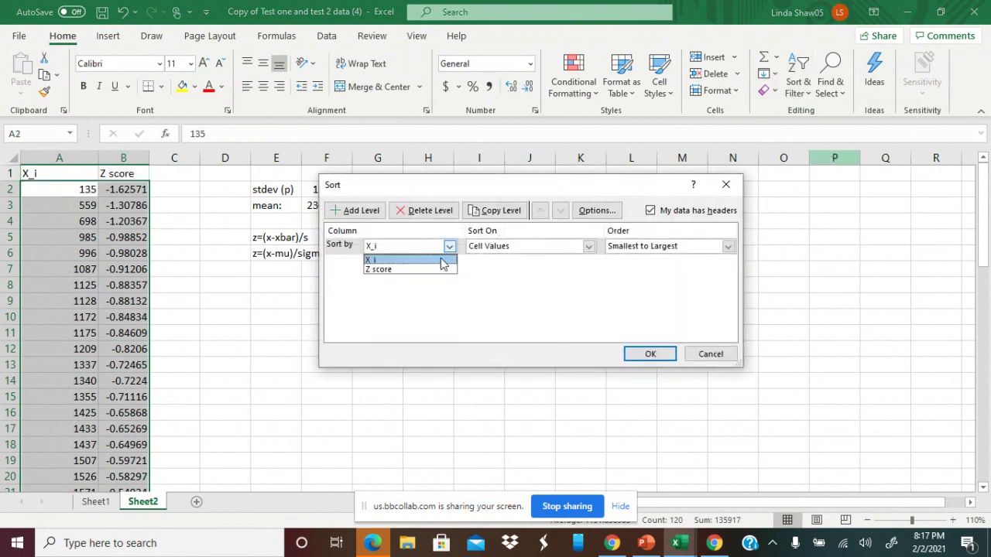
{"action": "left_click", "coordinate": [437, 270]}
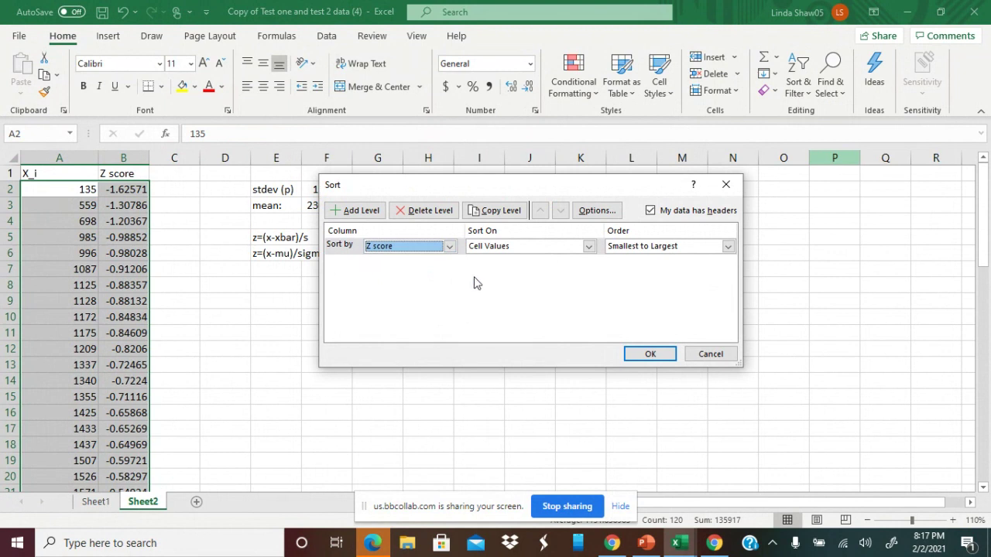
{"action": "left_click", "coordinate": [655, 351]}
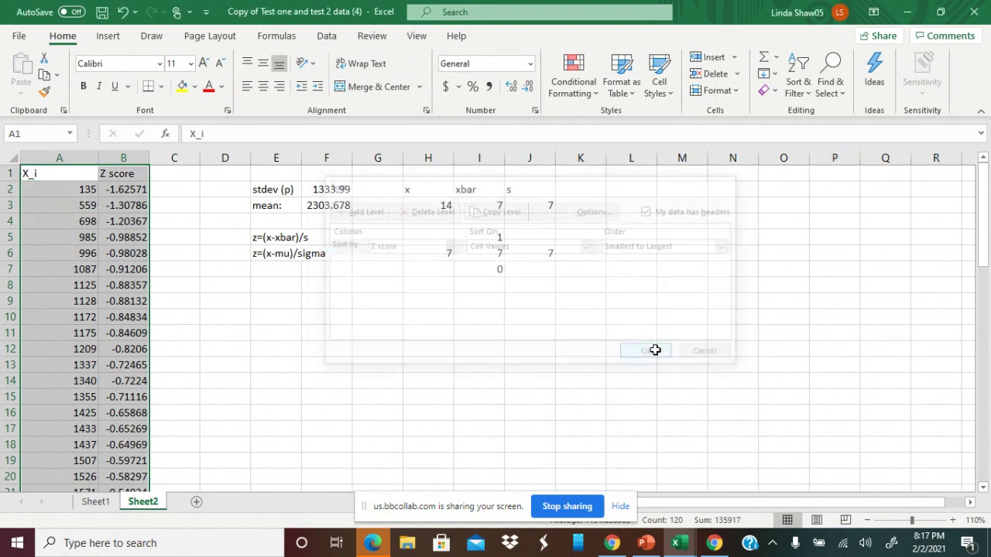
{"action": "left_click", "coordinate": [203, 270]}
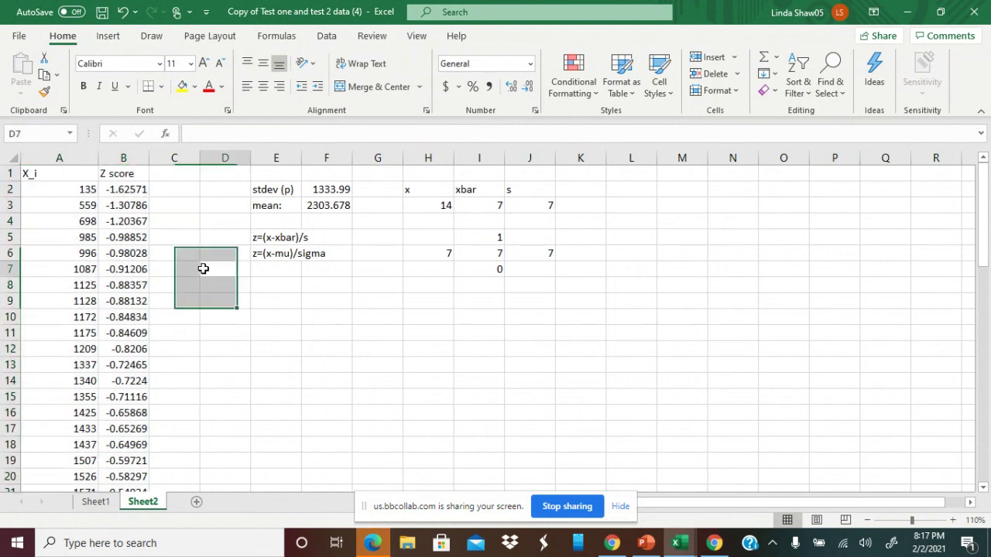
{"action": "left_click", "coordinate": [133, 189]}
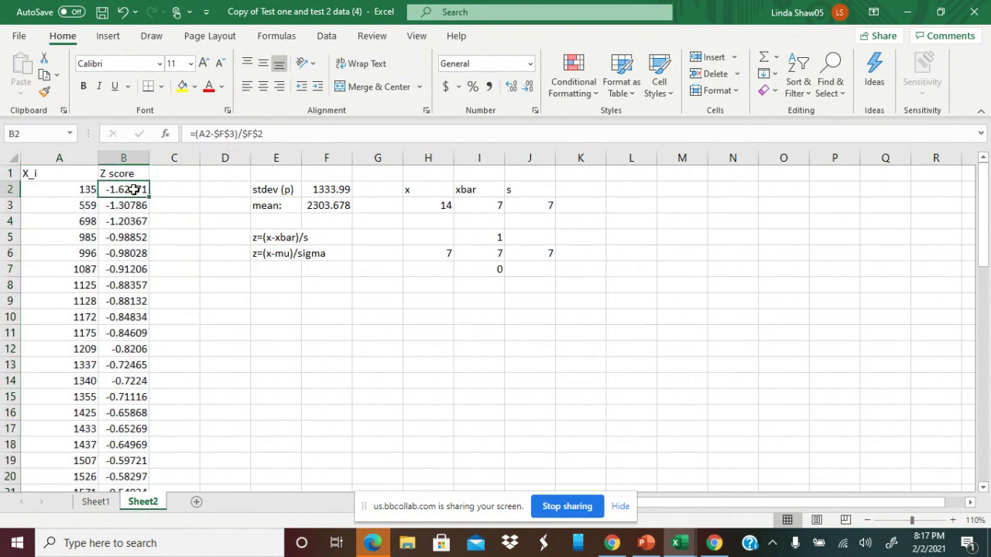
Step: Fill B2 (-1.62571) yellow and confirm B60 holds the highlighted 4.603724
{"action": "left_click", "coordinate": [182, 87]}
{"action": "scroll", "coordinate": [495, 325], "scroll_direction": "down", "scroll_amount": 16}
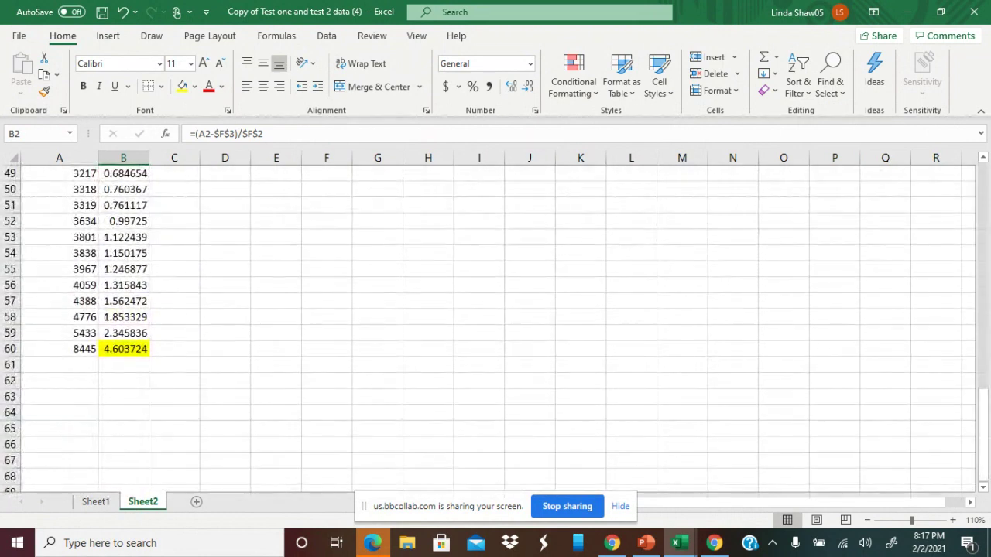
{"action": "left_click", "coordinate": [139, 347]}
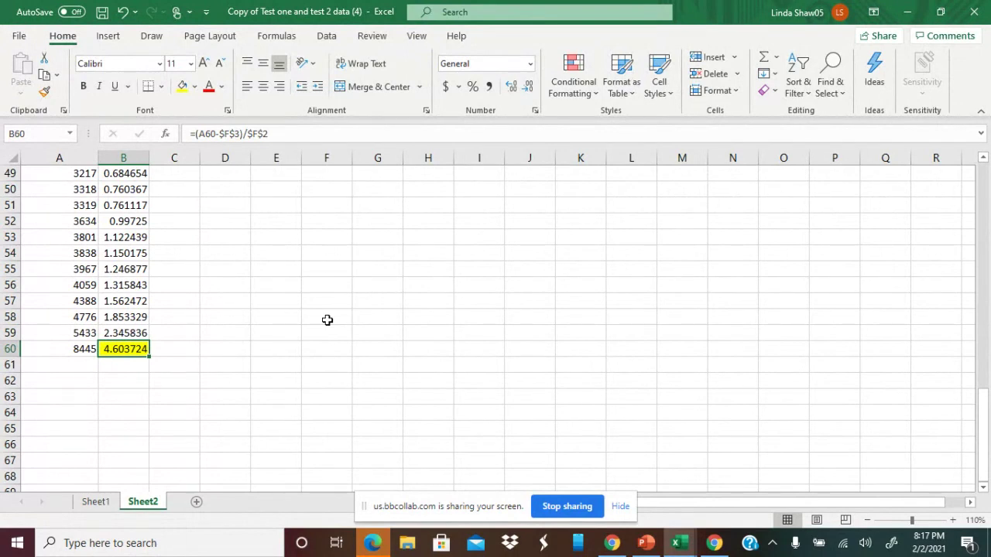
{"action": "scroll", "coordinate": [327, 320], "scroll_direction": "up", "scroll_amount": 11}
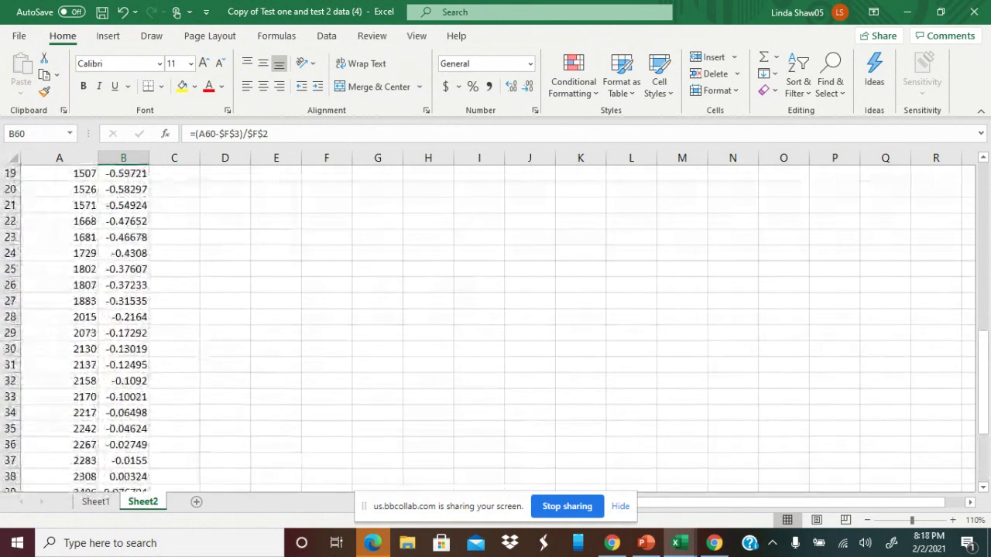
{"action": "scroll", "coordinate": [496, 326], "scroll_direction": "up", "scroll_amount": 6}
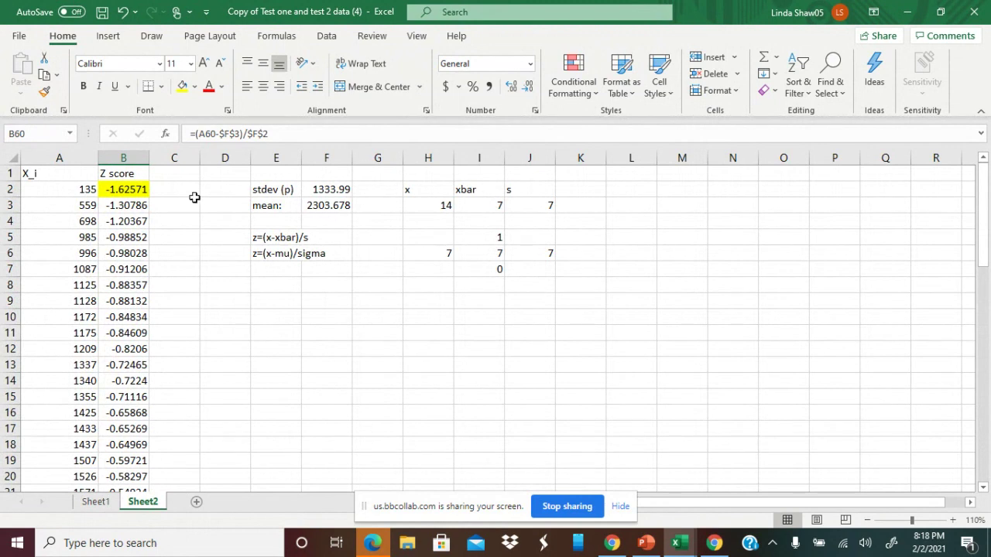
Step: Enter '<- most extreme low' in C2 and autofit column C to the label
{"action": "left_click", "coordinate": [167, 189]}
{"action": "type", "text": "<"}
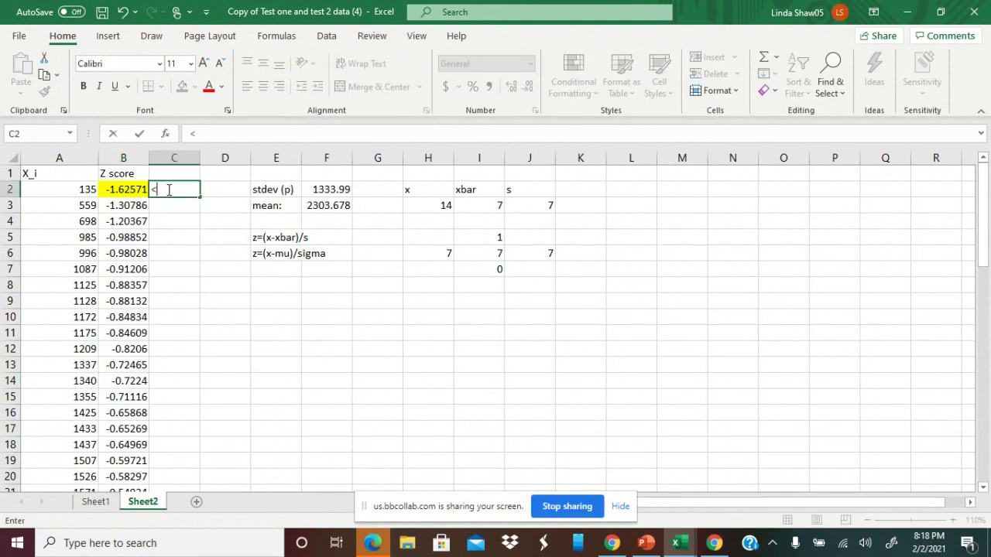
{"action": "type", "text": "- most extreme low"}
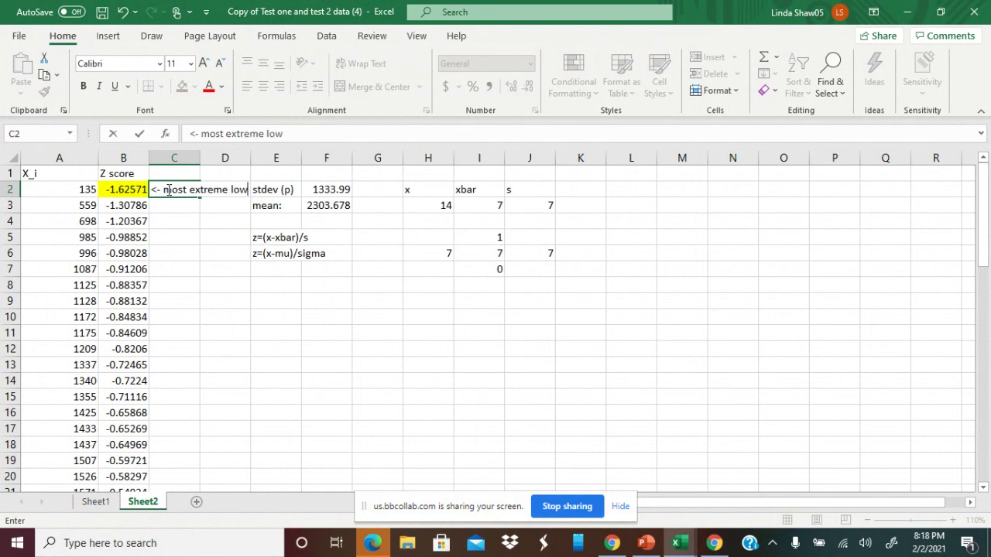
{"action": "key", "text": "Return"}
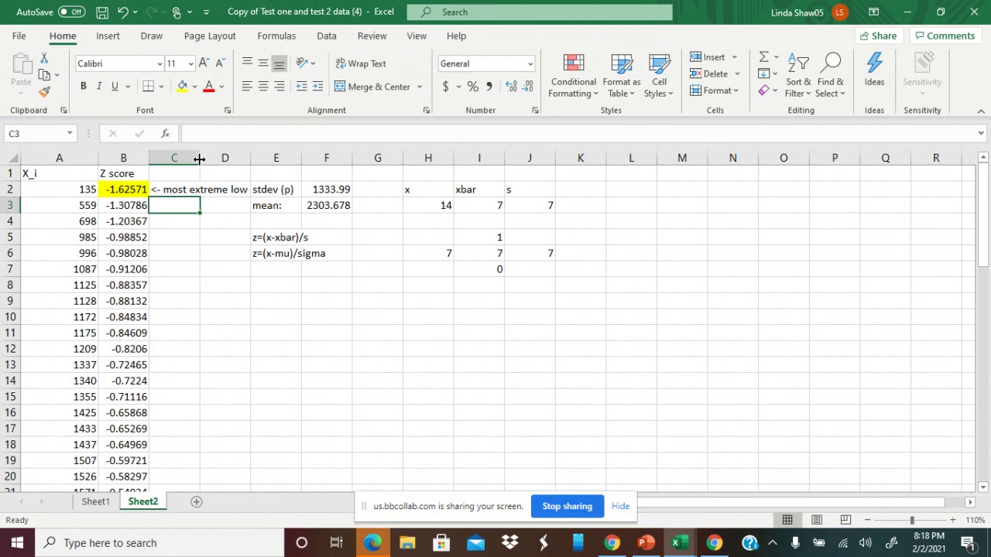
{"action": "double_click", "coordinate": [203, 158]}
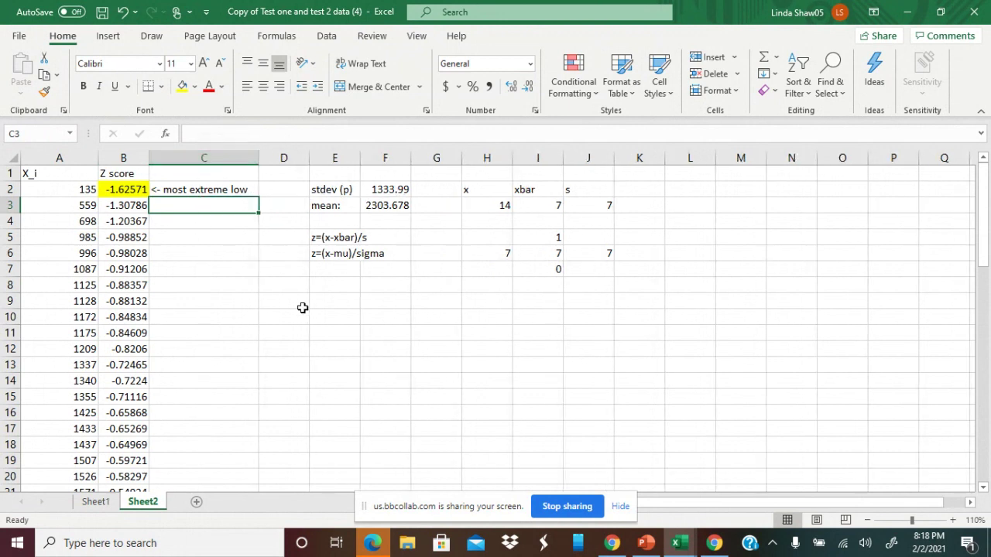
Step: Enter '<- most extreme high' in C60 beside the highest z-score, then return to Blackboard Collaborate
{"action": "scroll", "coordinate": [302, 308], "scroll_direction": "down", "scroll_amount": 17}
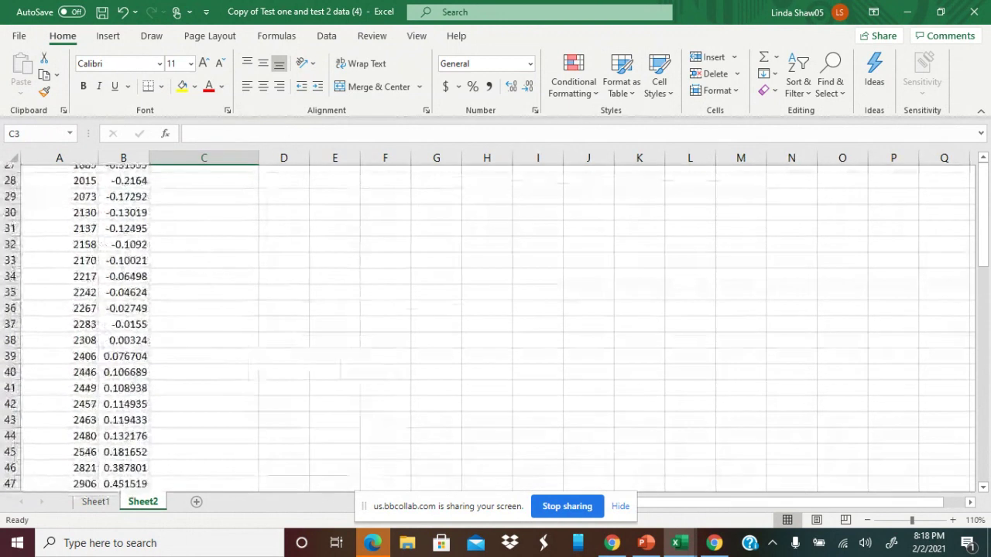
{"action": "left_click", "coordinate": [254, 322]}
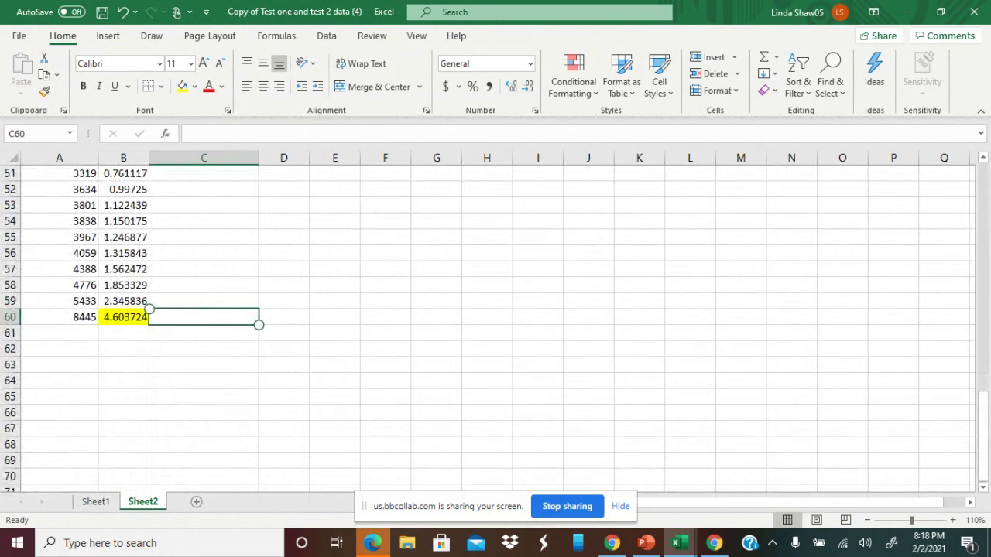
{"action": "type", "text": "<- most e"}
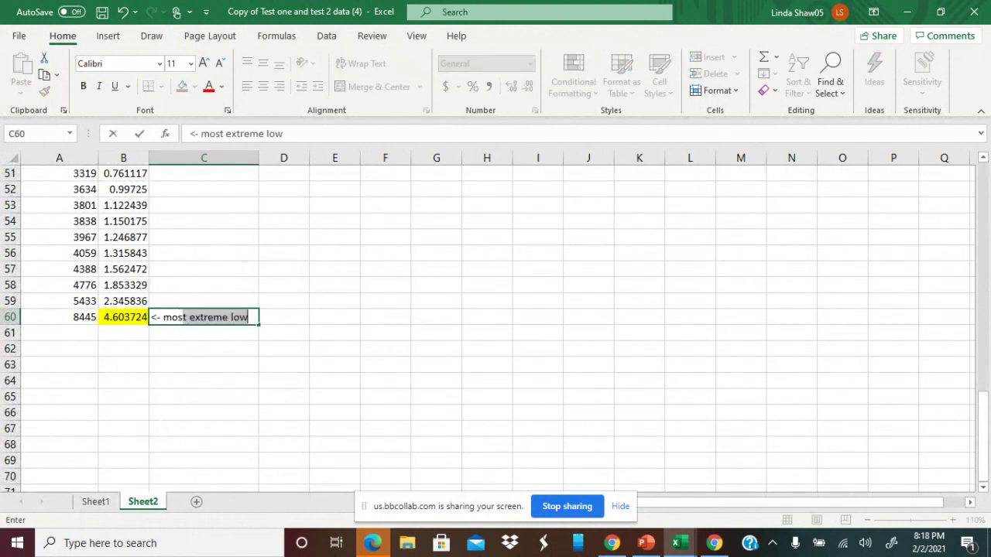
{"action": "type", "text": "xtreme high"}
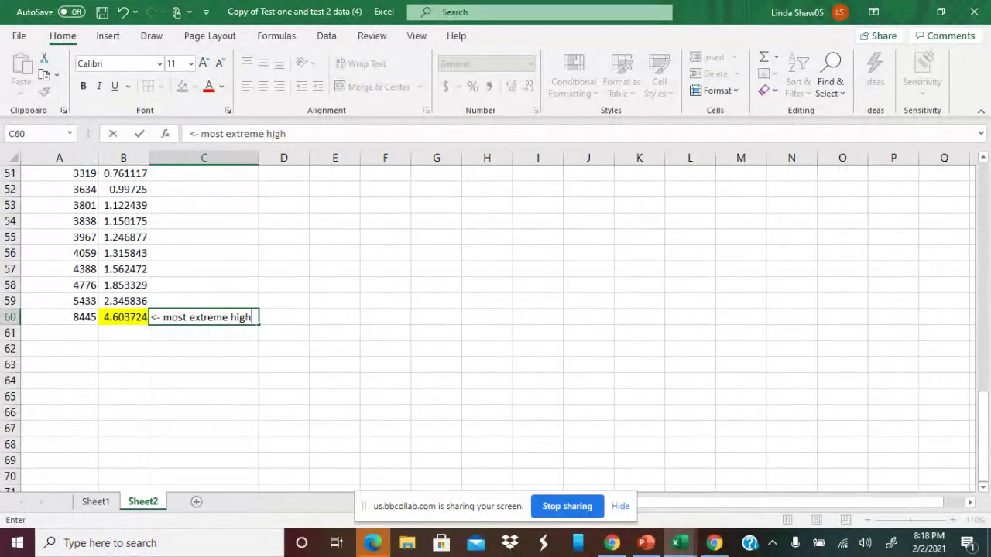
{"action": "key", "text": "Return"}
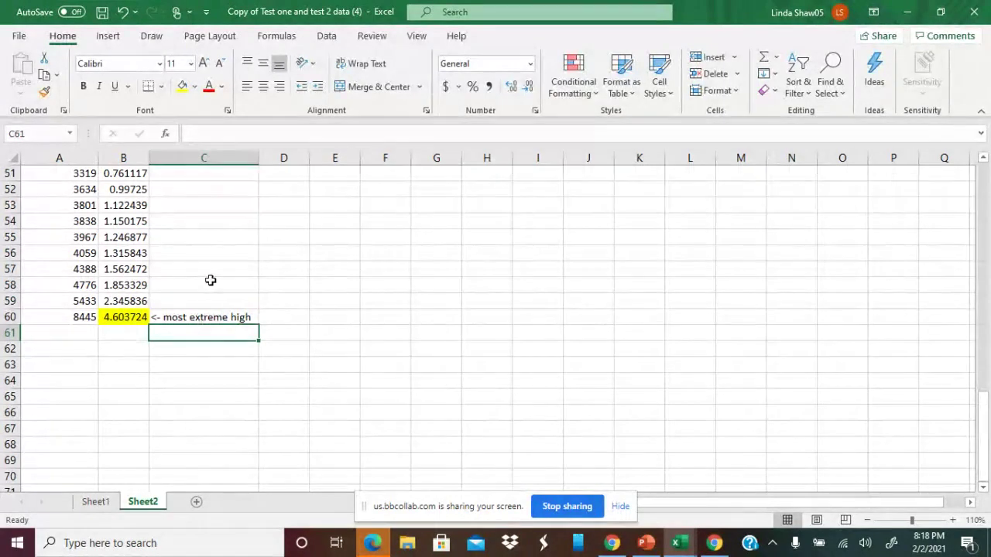
{"action": "scroll", "coordinate": [204, 284], "scroll_direction": "up", "scroll_amount": 17}
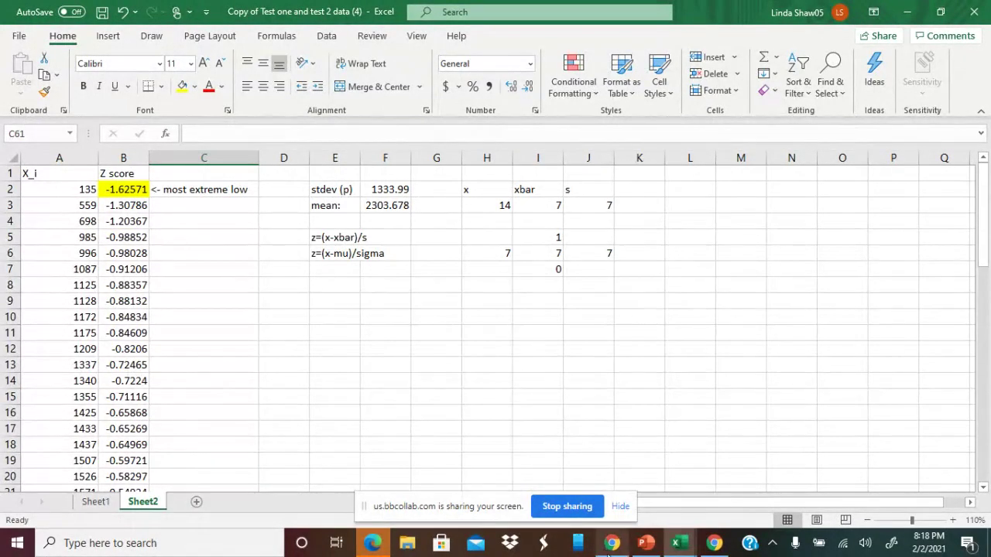
{"action": "left_click", "coordinate": [611, 544]}
Step: Share Ground Hog Day.pptx from the shared files and display slide 09, the inaugural addresses problem
{"action": "left_click", "coordinate": [814, 271]}
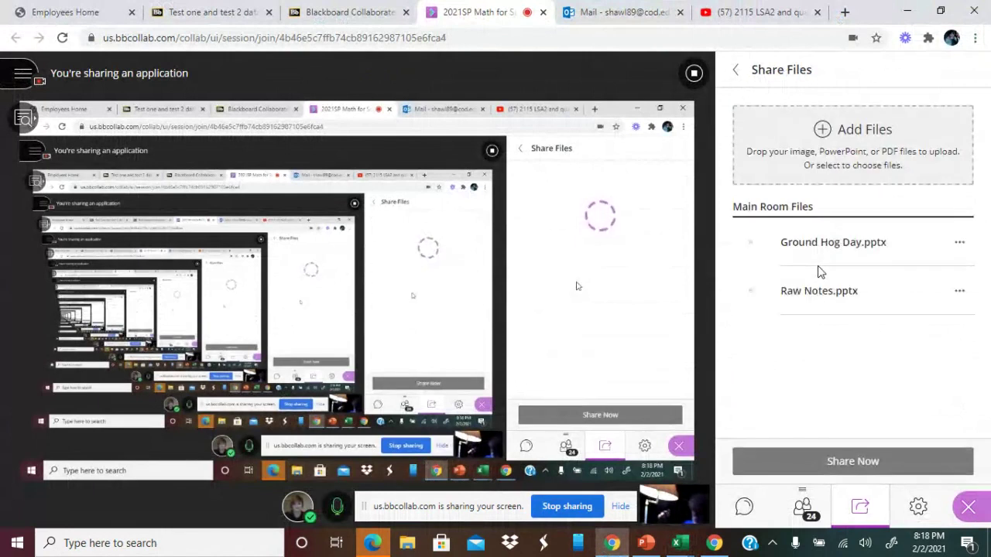
{"action": "left_click", "coordinate": [823, 248]}
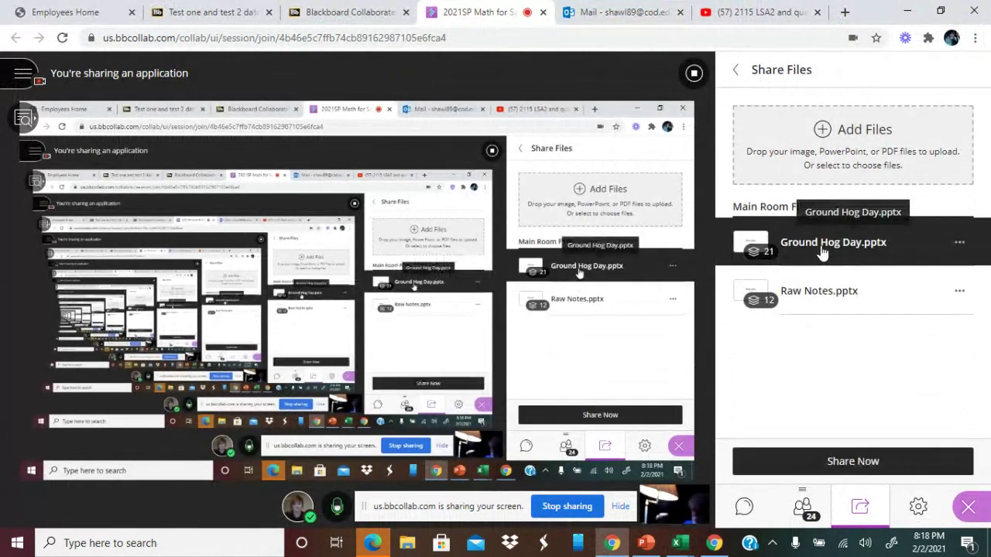
{"action": "left_click", "coordinate": [857, 458]}
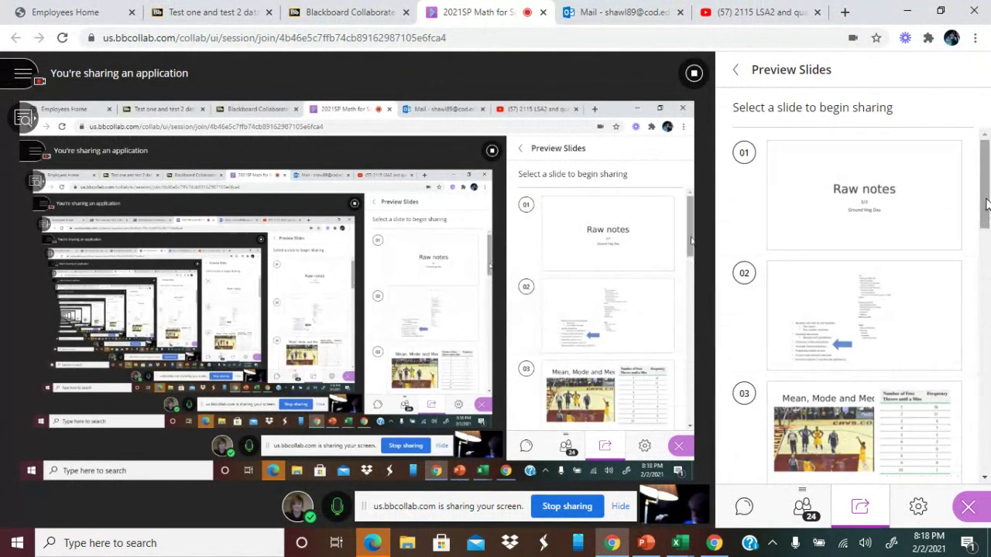
{"action": "left_click_drag", "start_coordinate": [987, 203], "coordinate": [920, 403]}
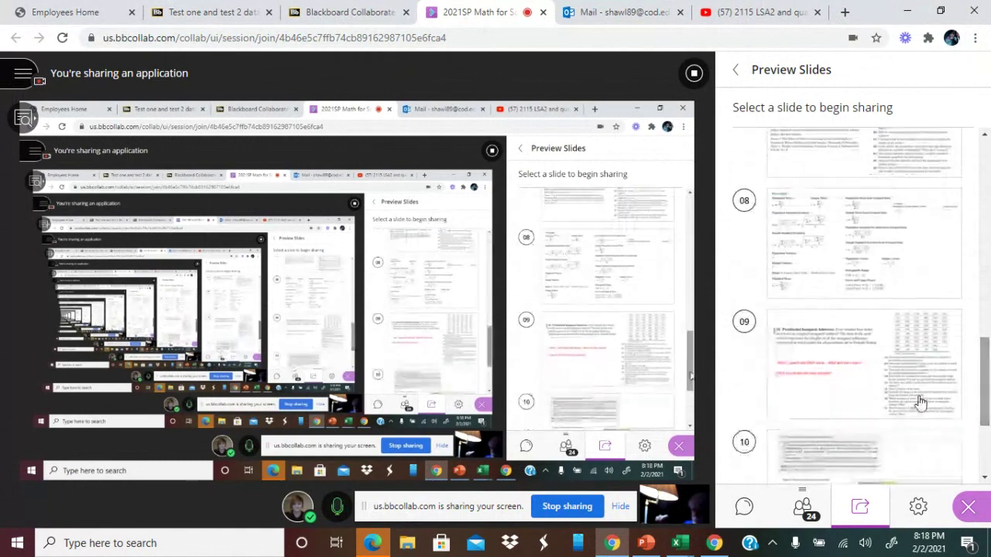
{"action": "left_click", "coordinate": [855, 404]}
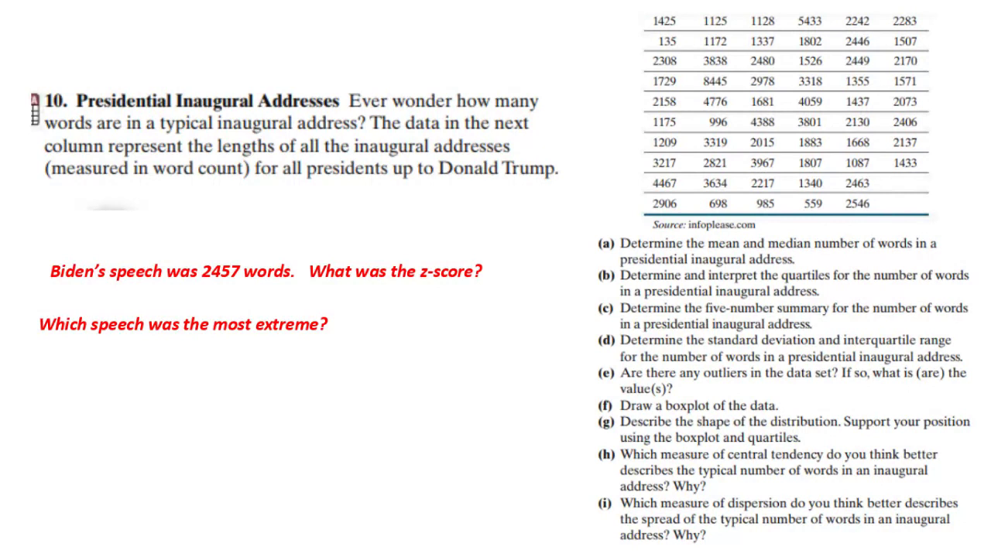
Step: Step through the Empirical Rule, light-bulb, Normal Distribution and chalk talk slides to Table V (continued)
{"action": "key", "text": "Right"}
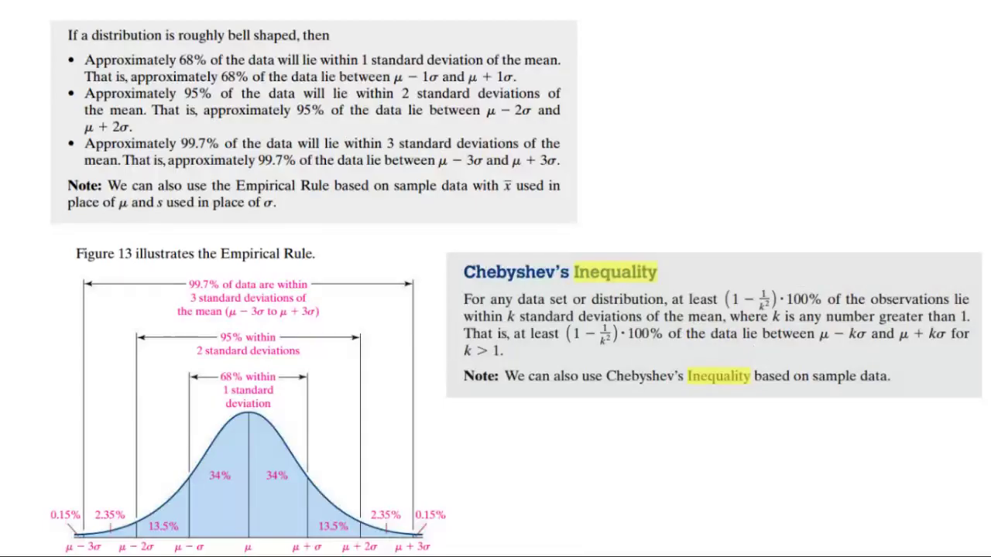
{"action": "key", "text": "Right"}
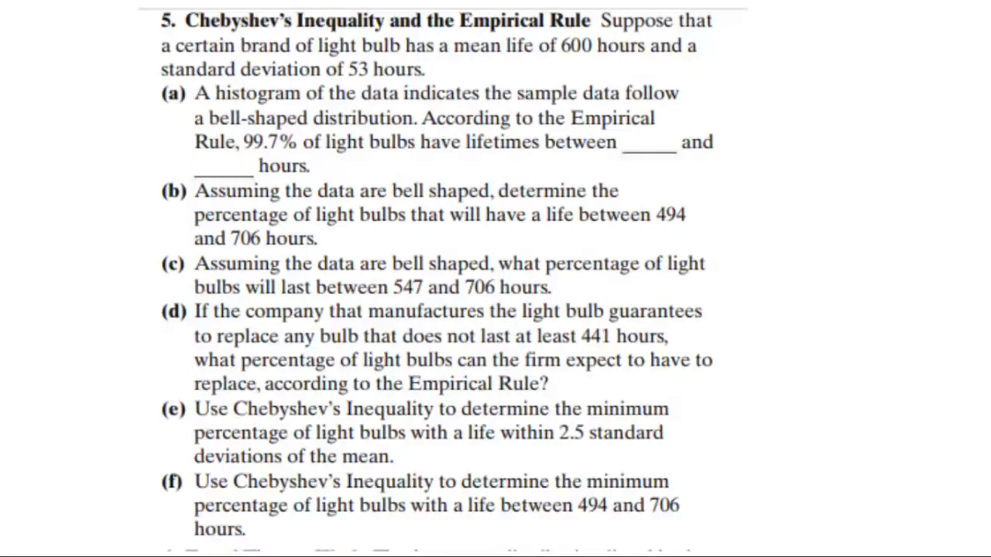
{"action": "key", "text": "Right"}
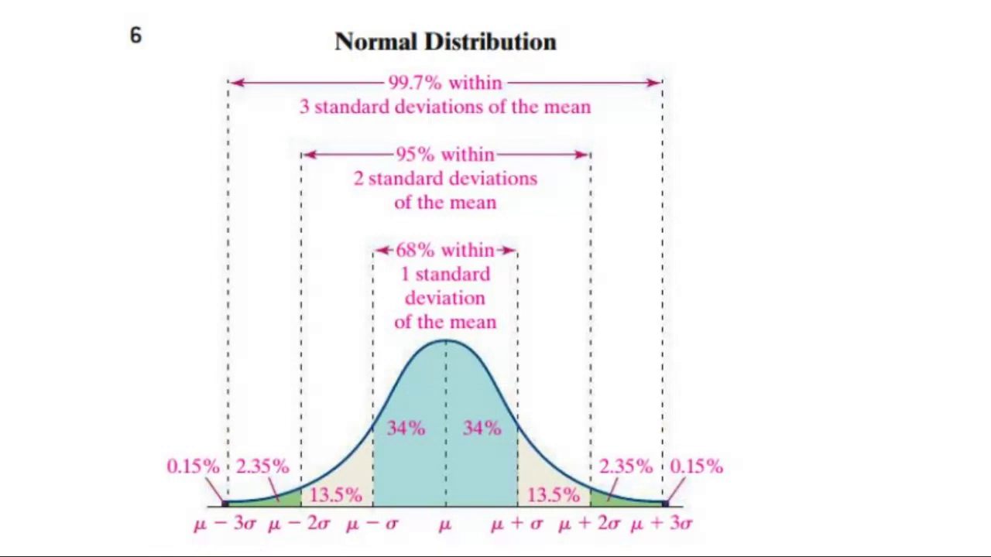
{"action": "key", "text": "Right"}
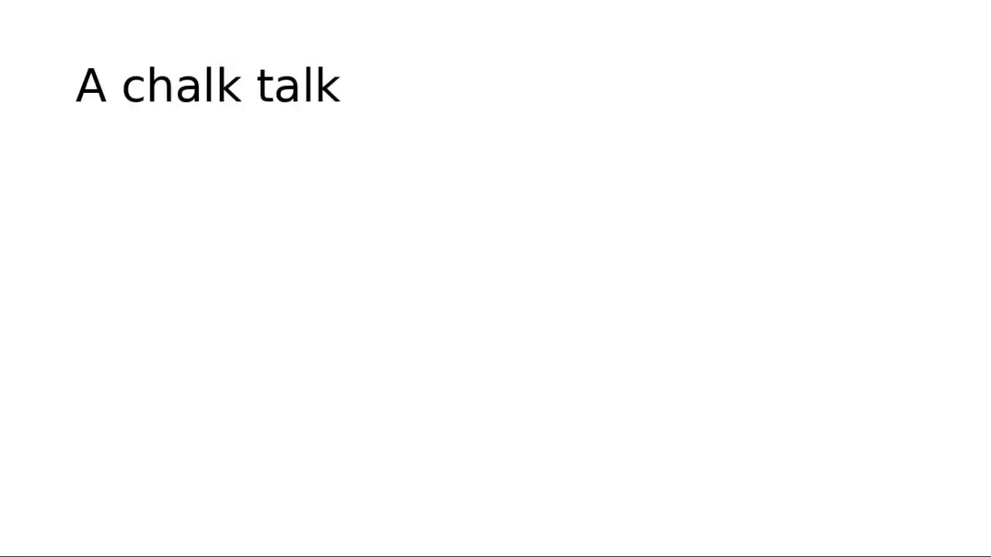
{"action": "key", "text": "Right"}
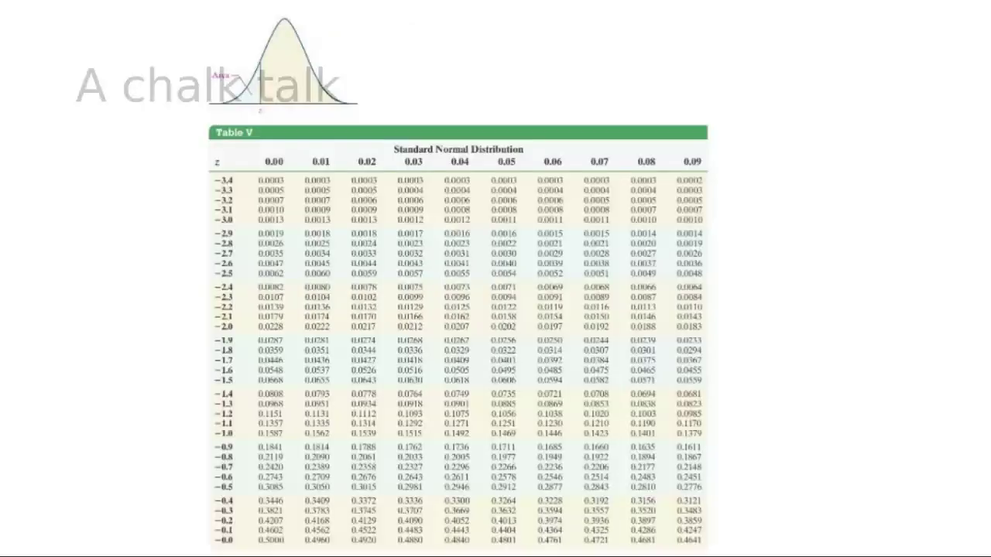
{"action": "key", "text": "Right"}
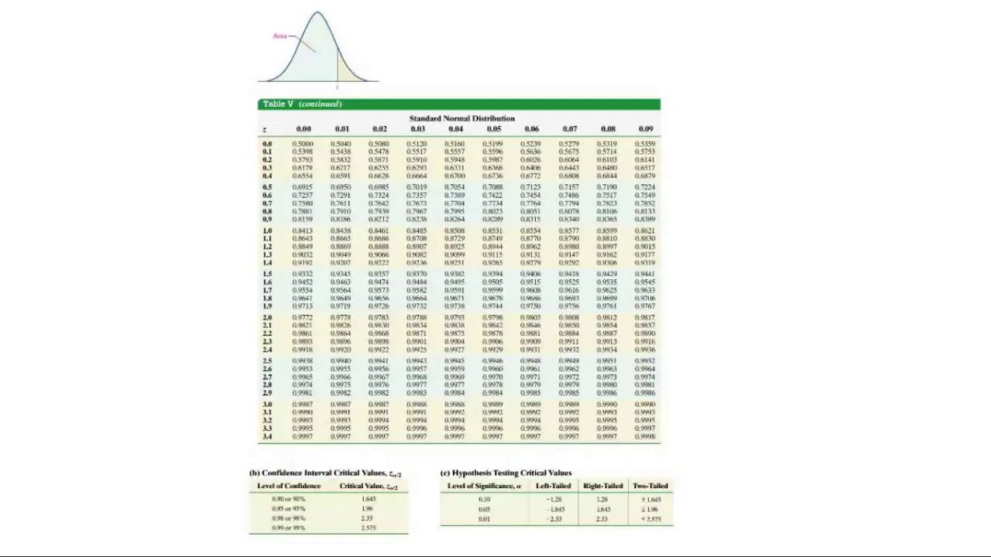